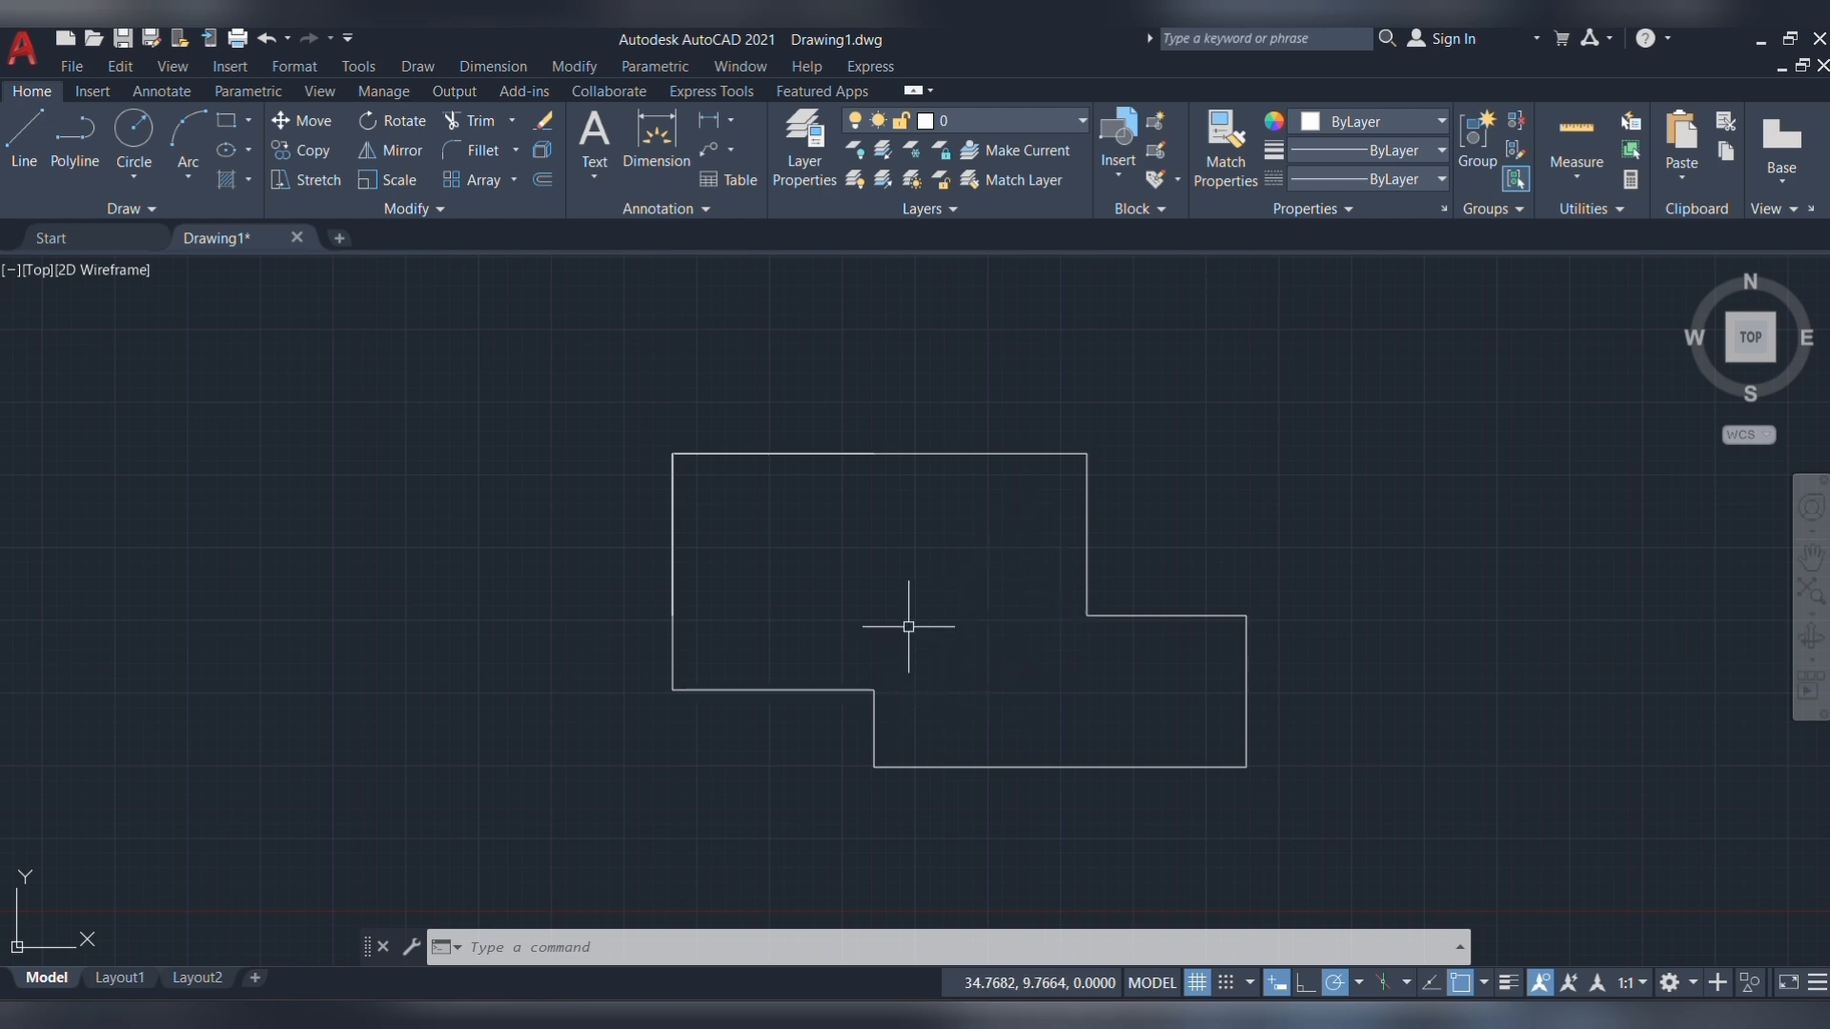
# - Pick the polyline's inner lower corner grip and cycle it through the Stretch, Move, Rotate, Scale and Mirror grip modes
pyautogui.click(869, 689)
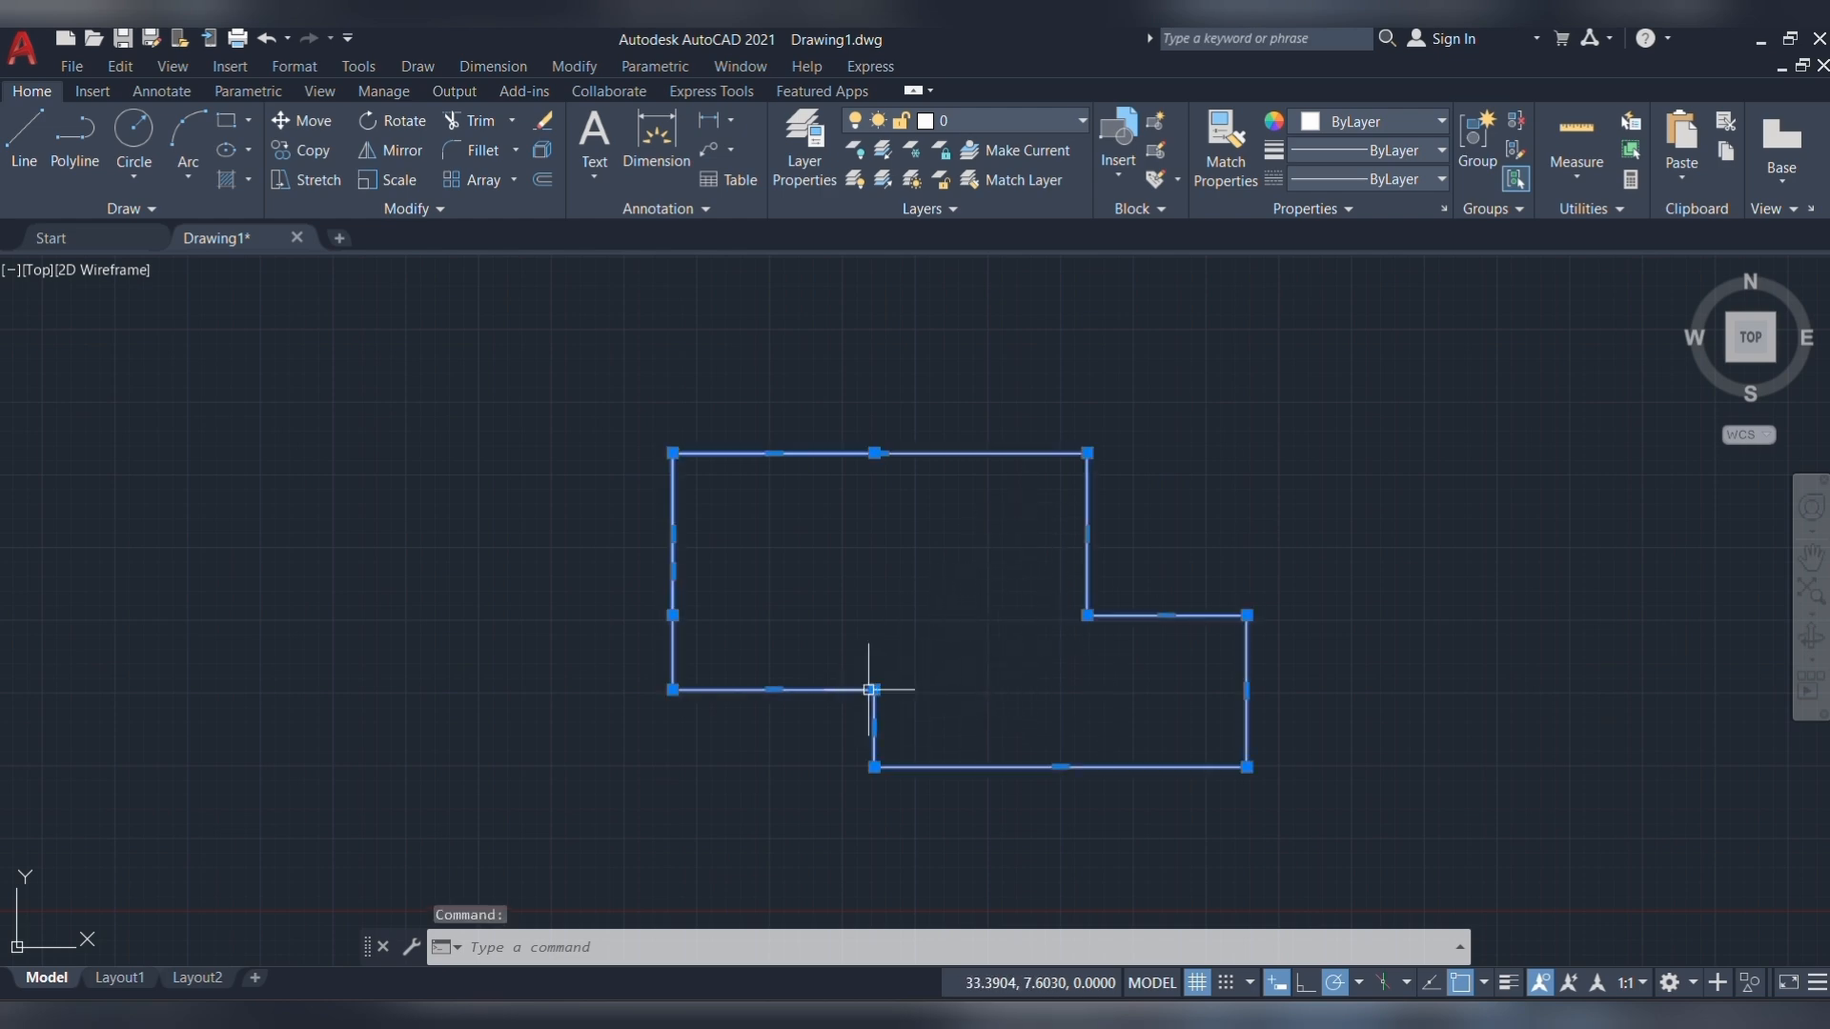
pyautogui.click(874, 689)
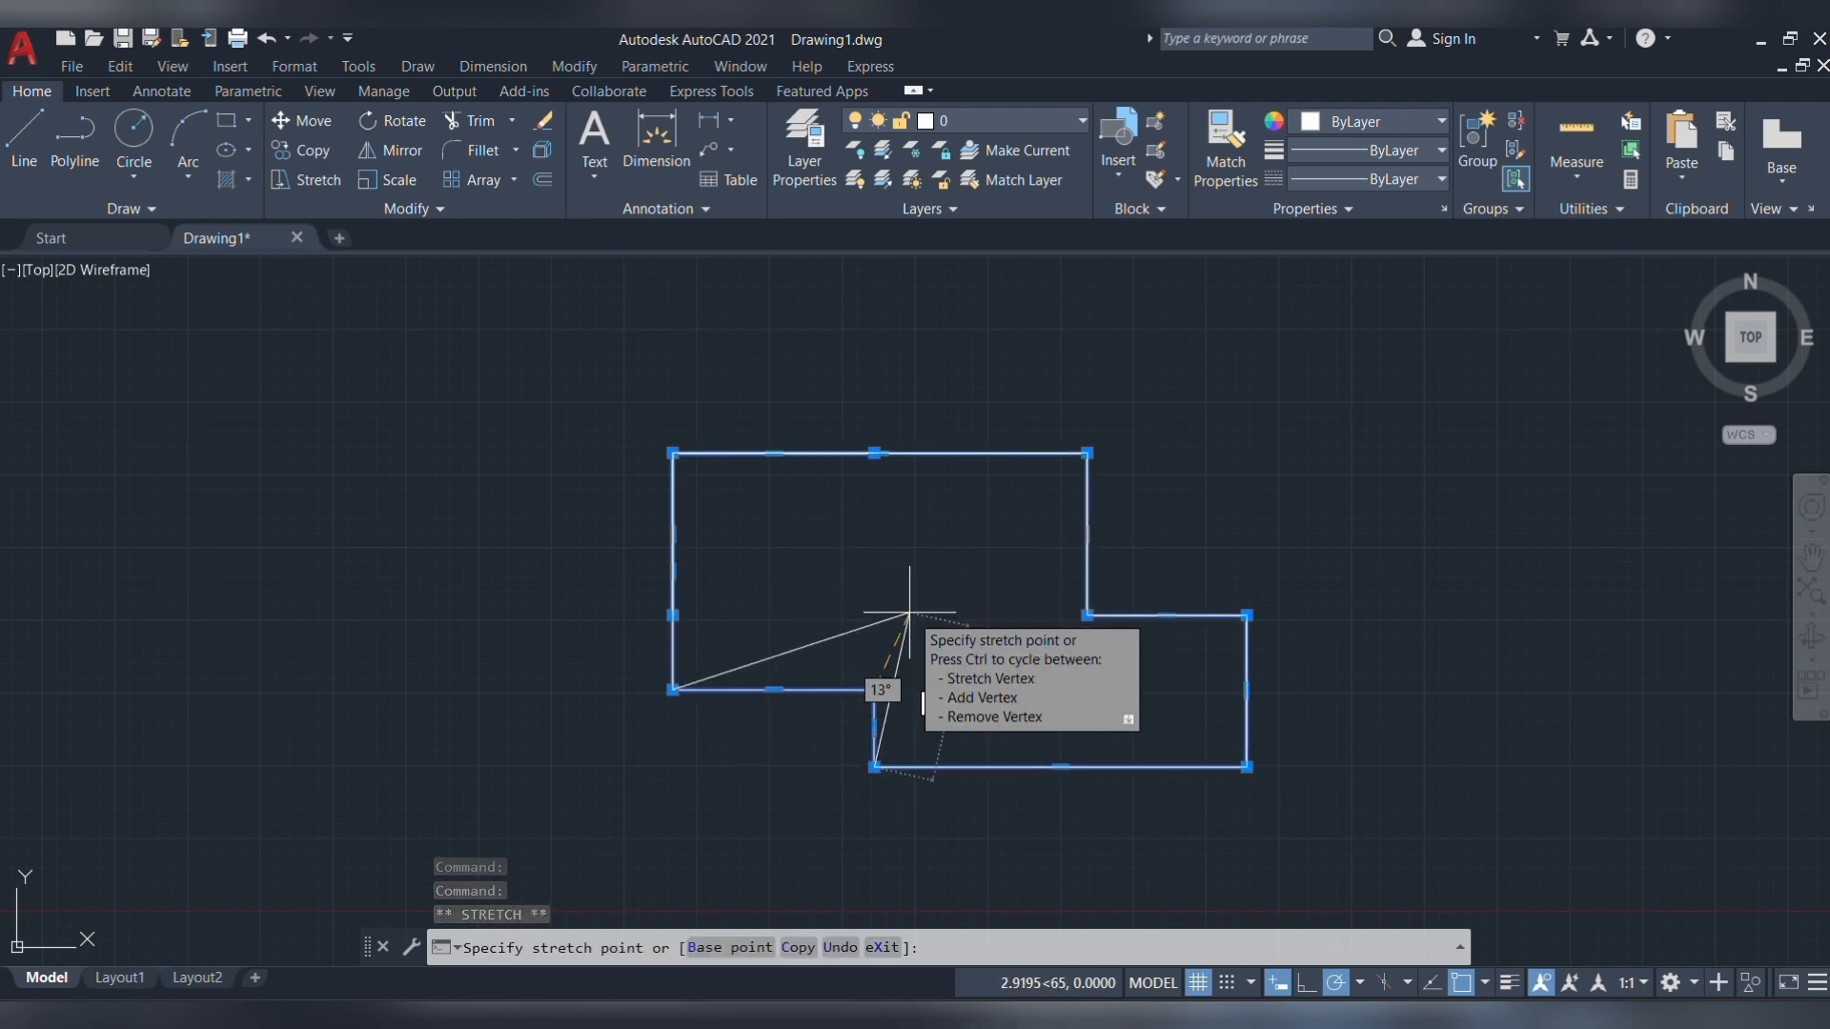
pyautogui.press('space')
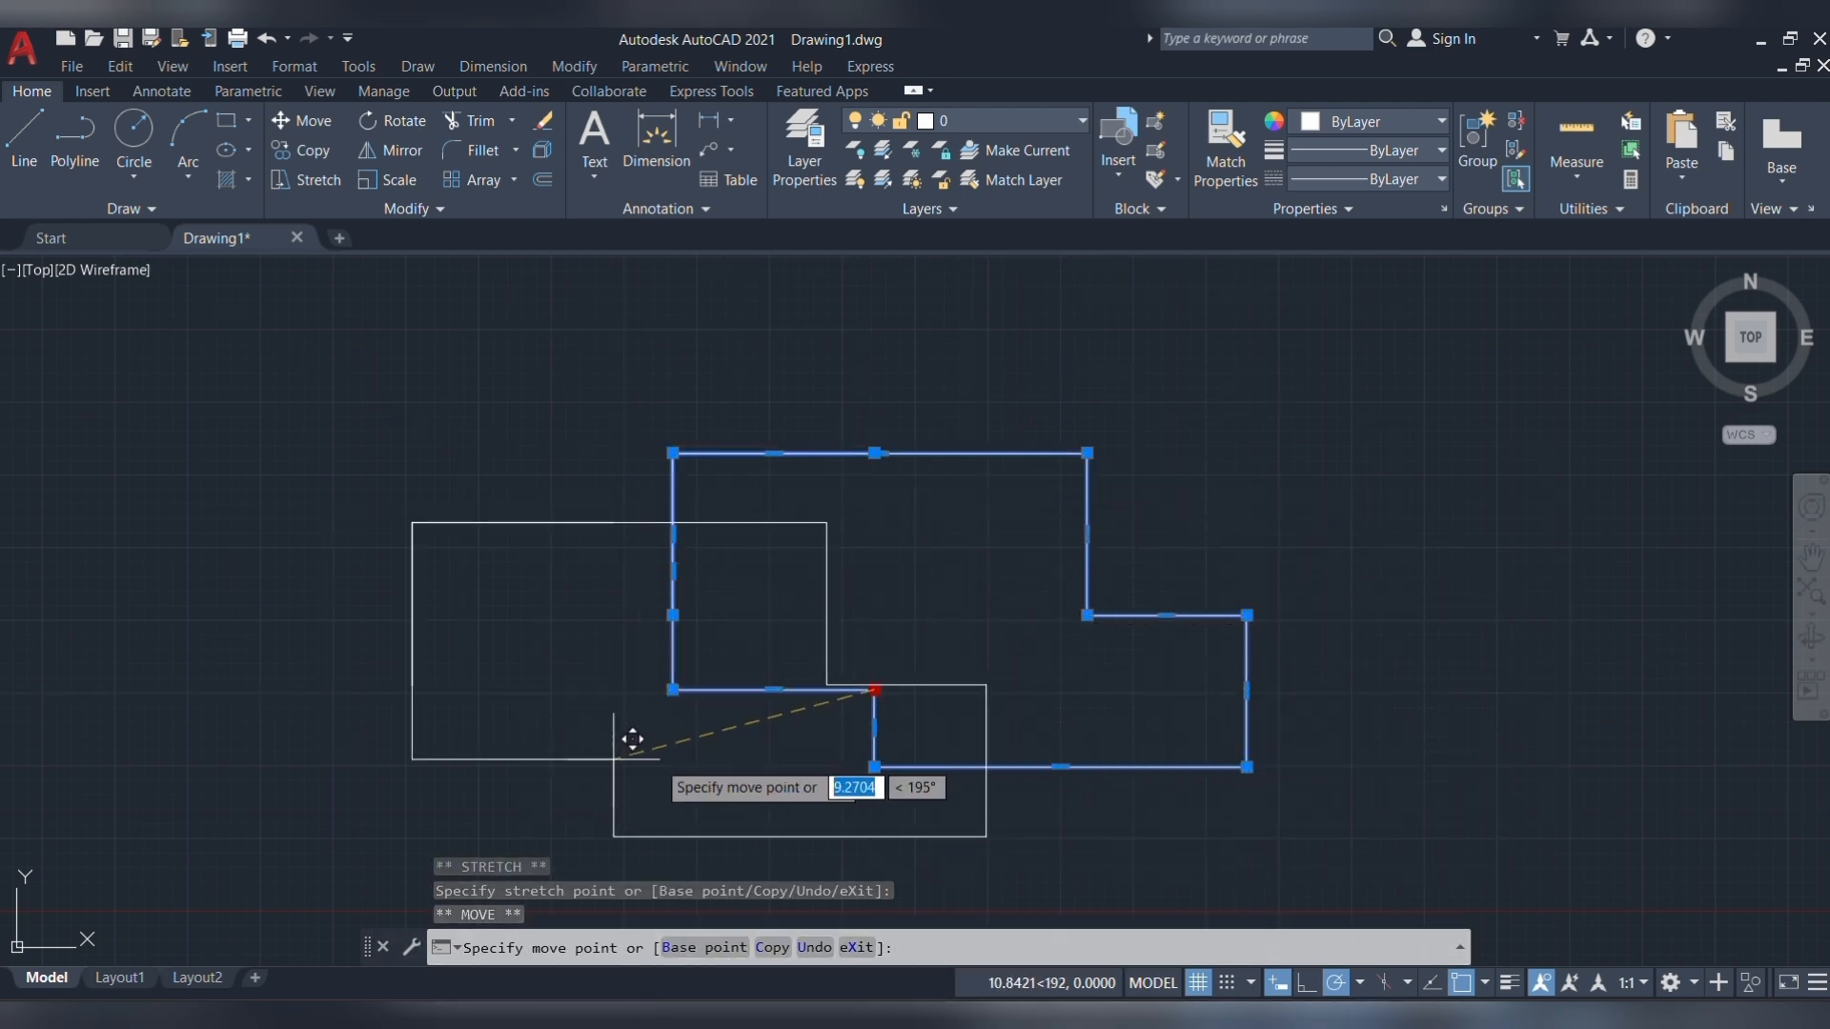
pyautogui.press('space')
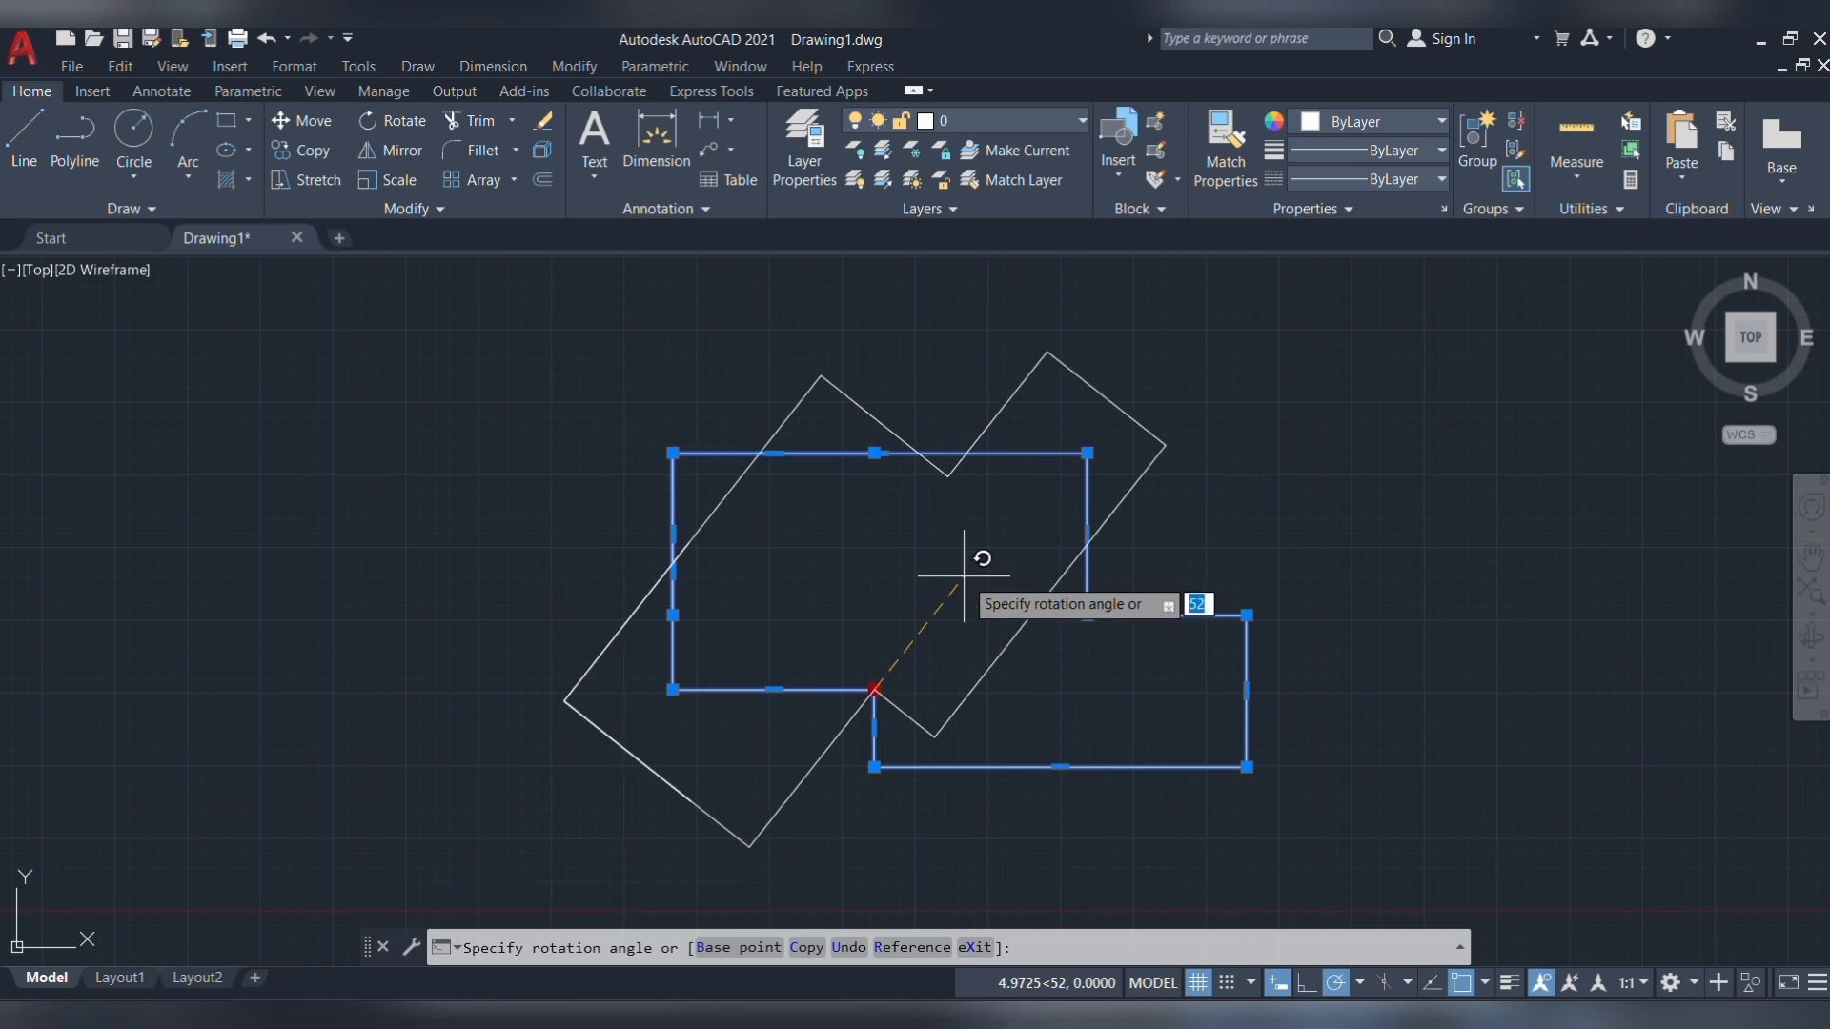
pyautogui.press('space')
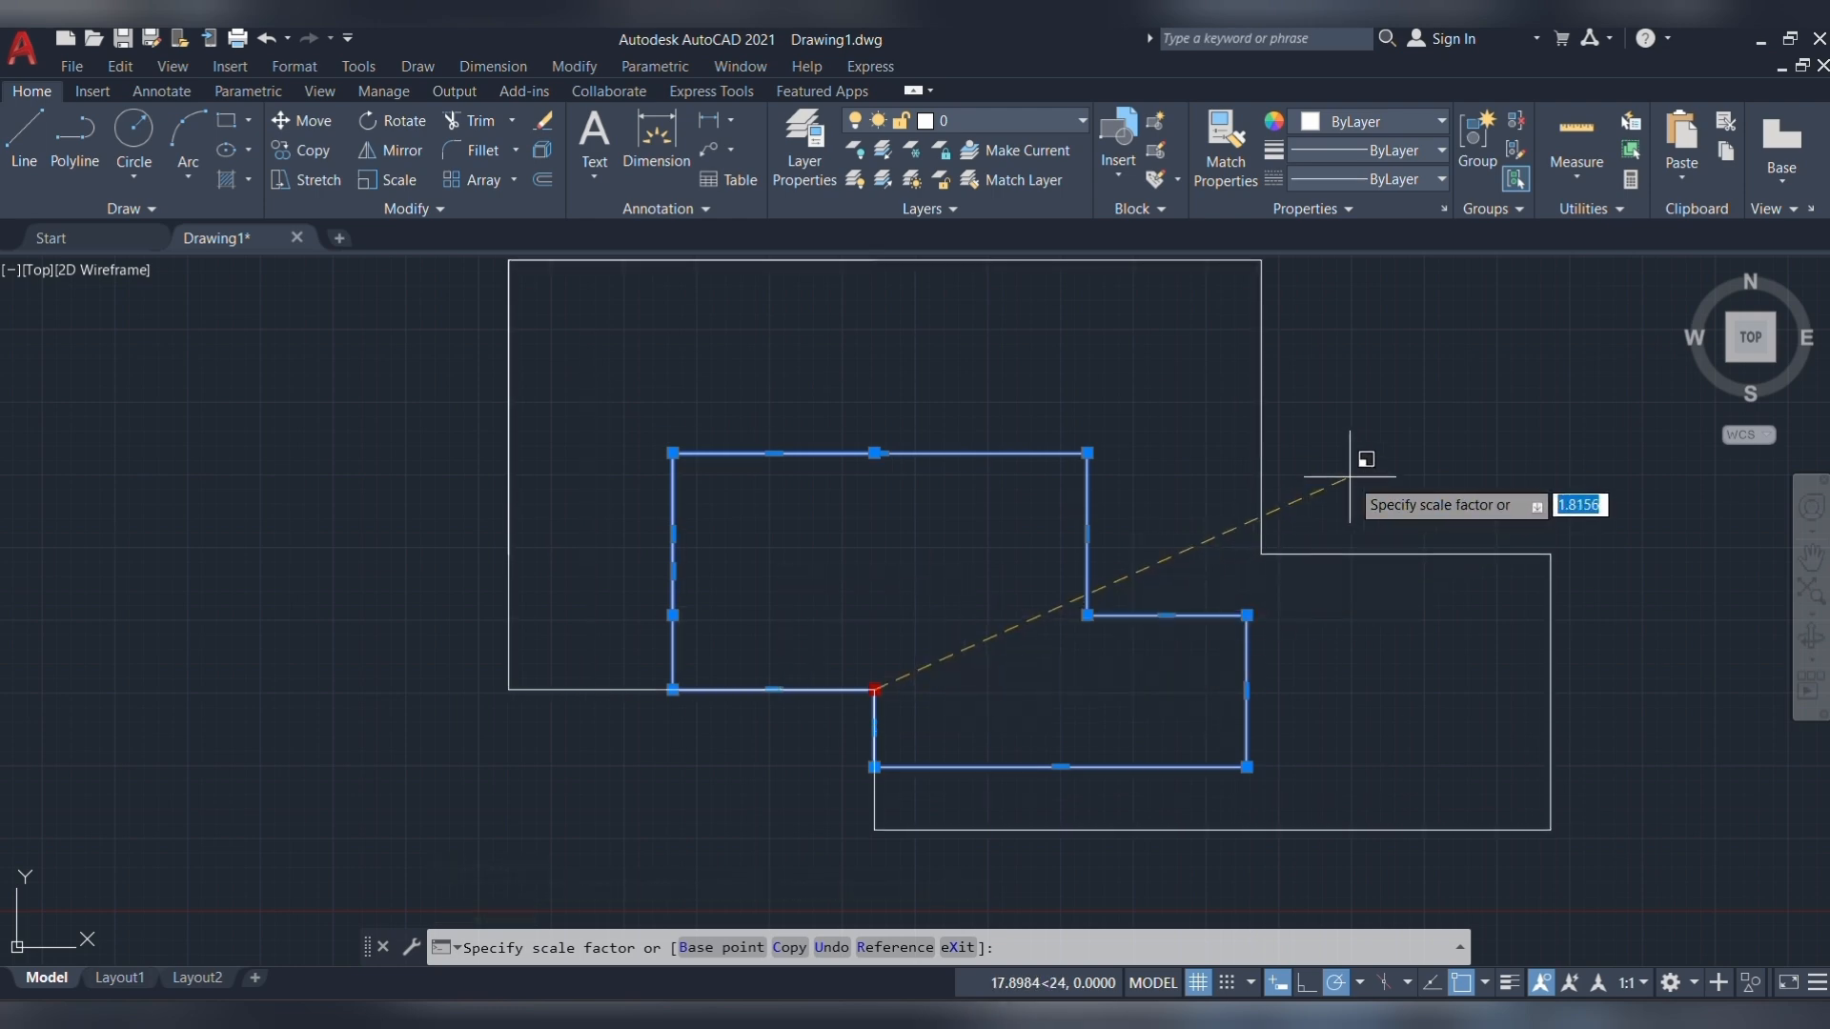
pyautogui.press('space')
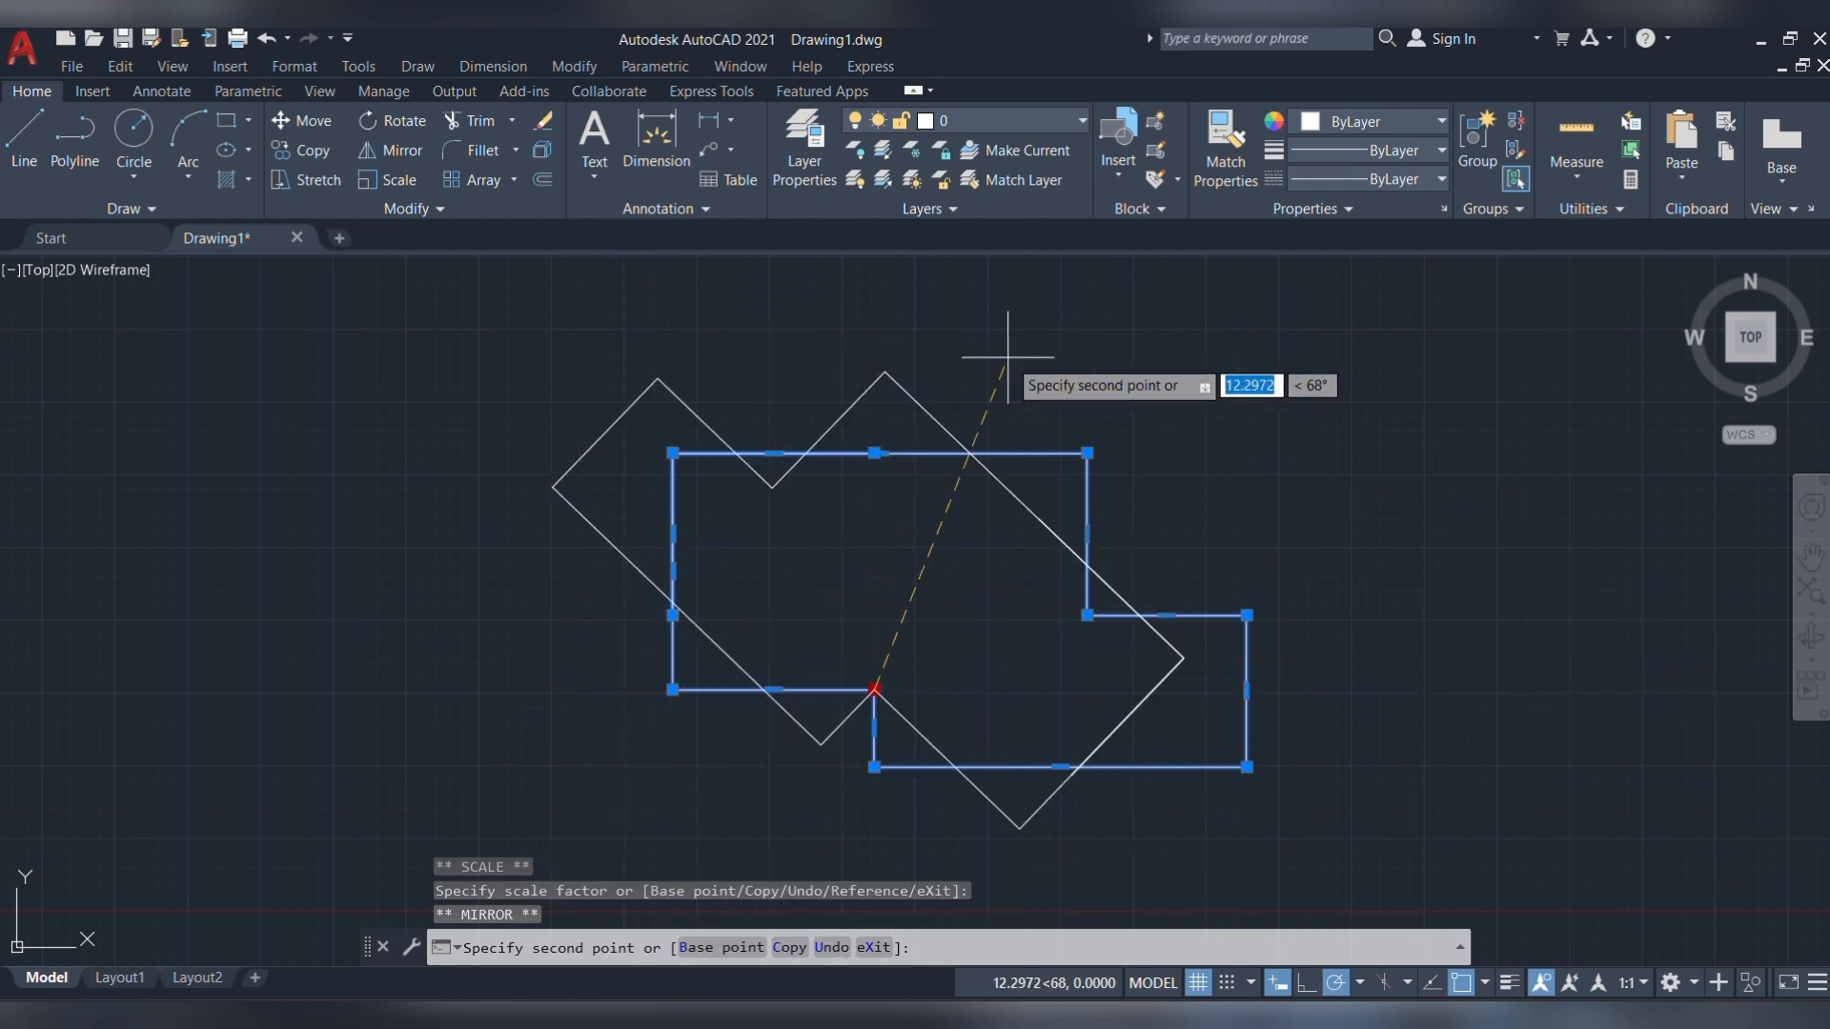
pyautogui.press('space')
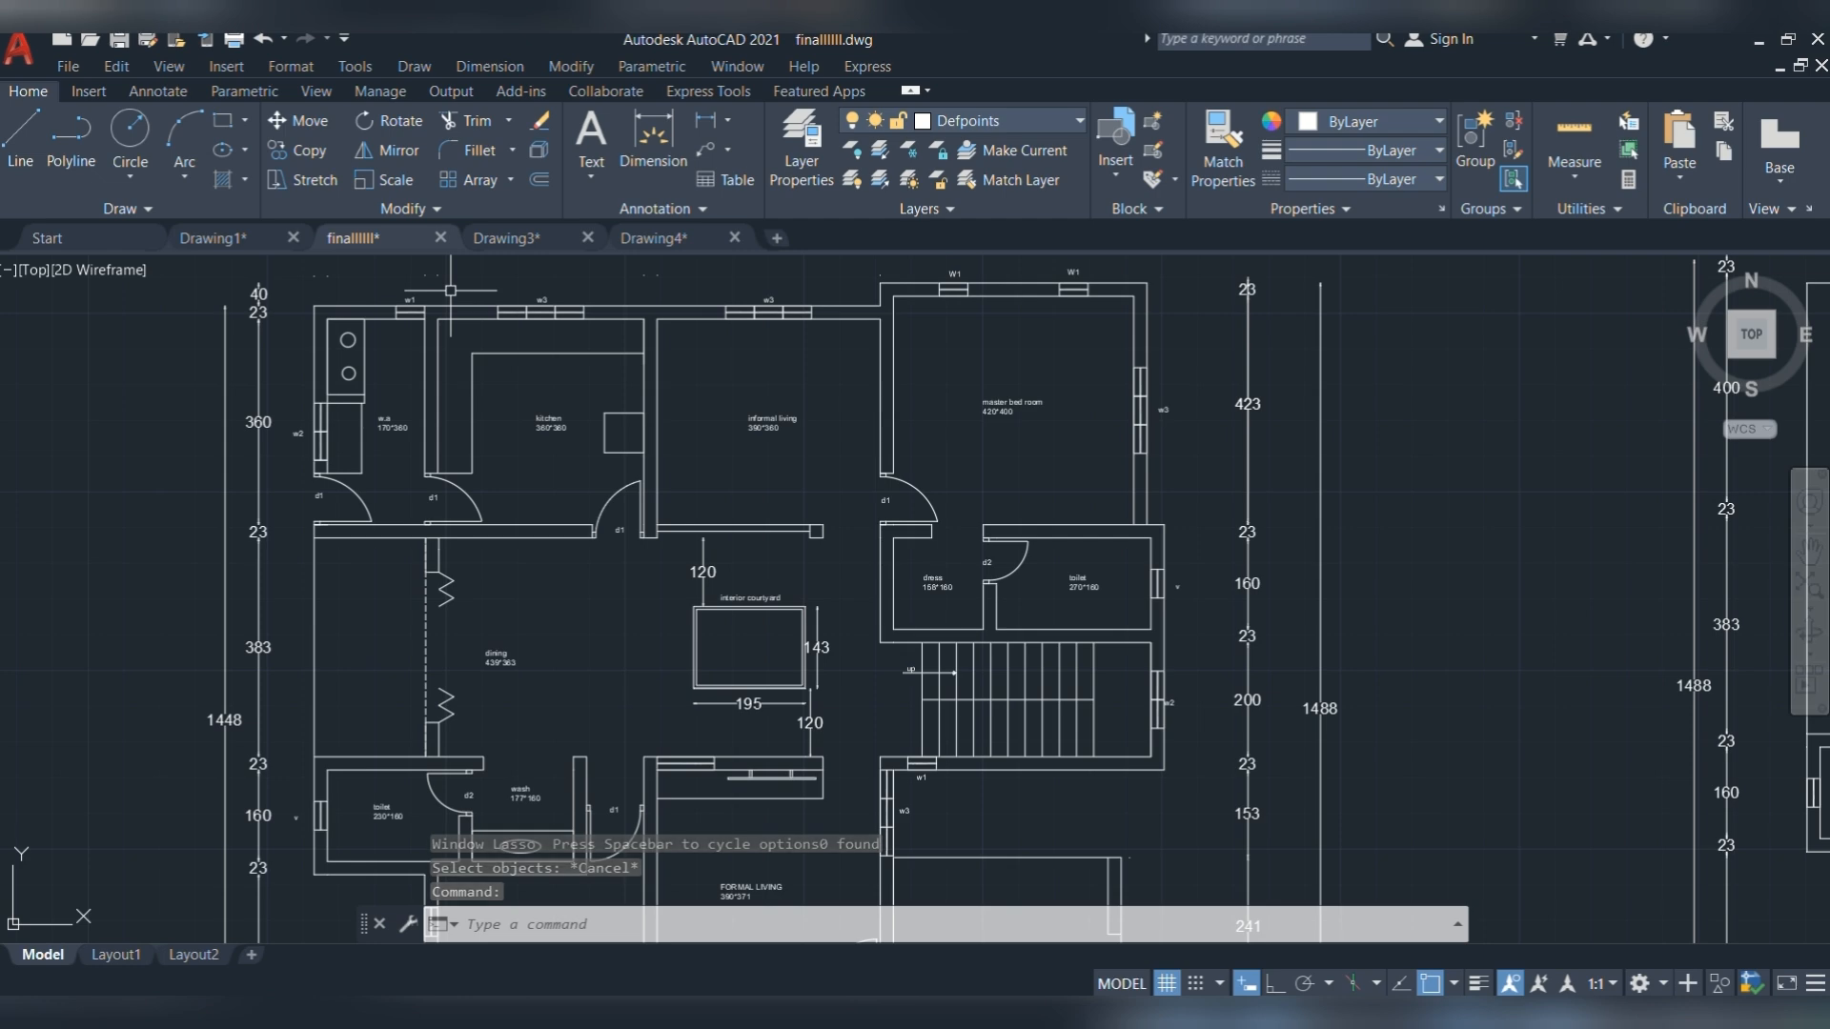
# - Convert the text labels across the floor plan to UPPERCASE with the TCASE command
pyautogui.scroll(4, 451, 289)
pyautogui.scroll(-4, 451, 290)
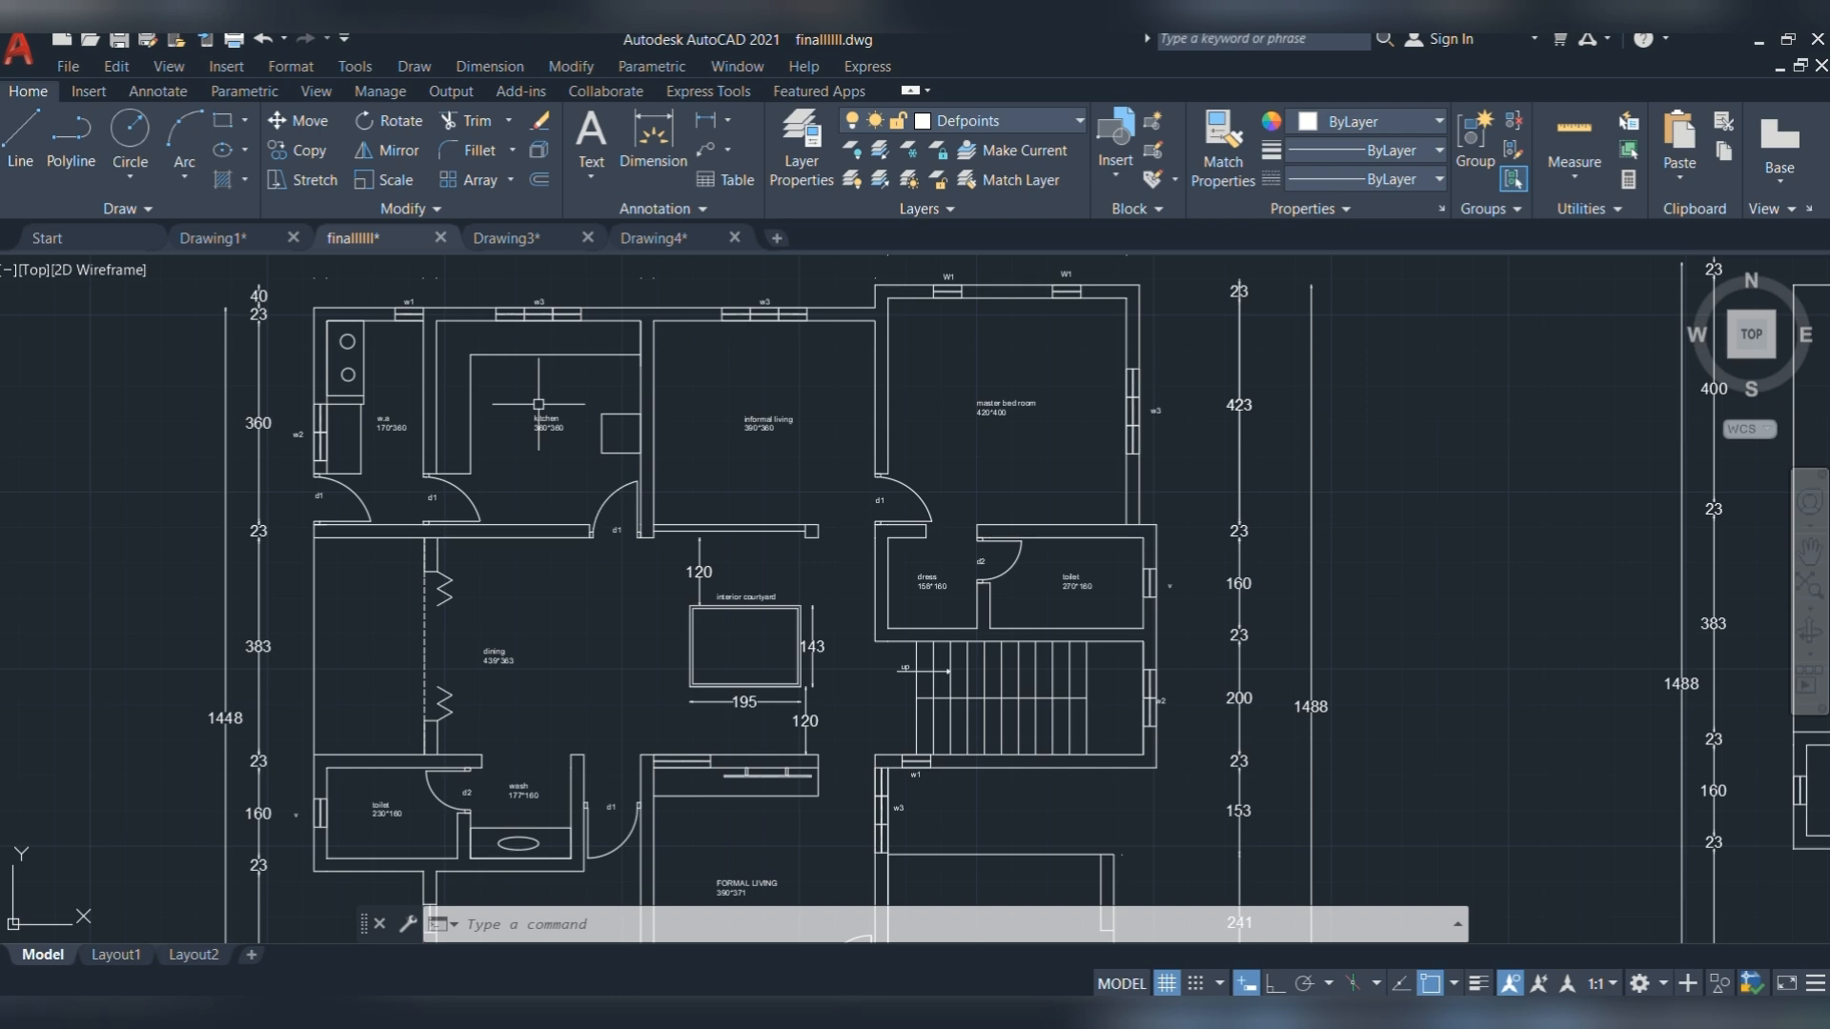
pyautogui.write('ASE')
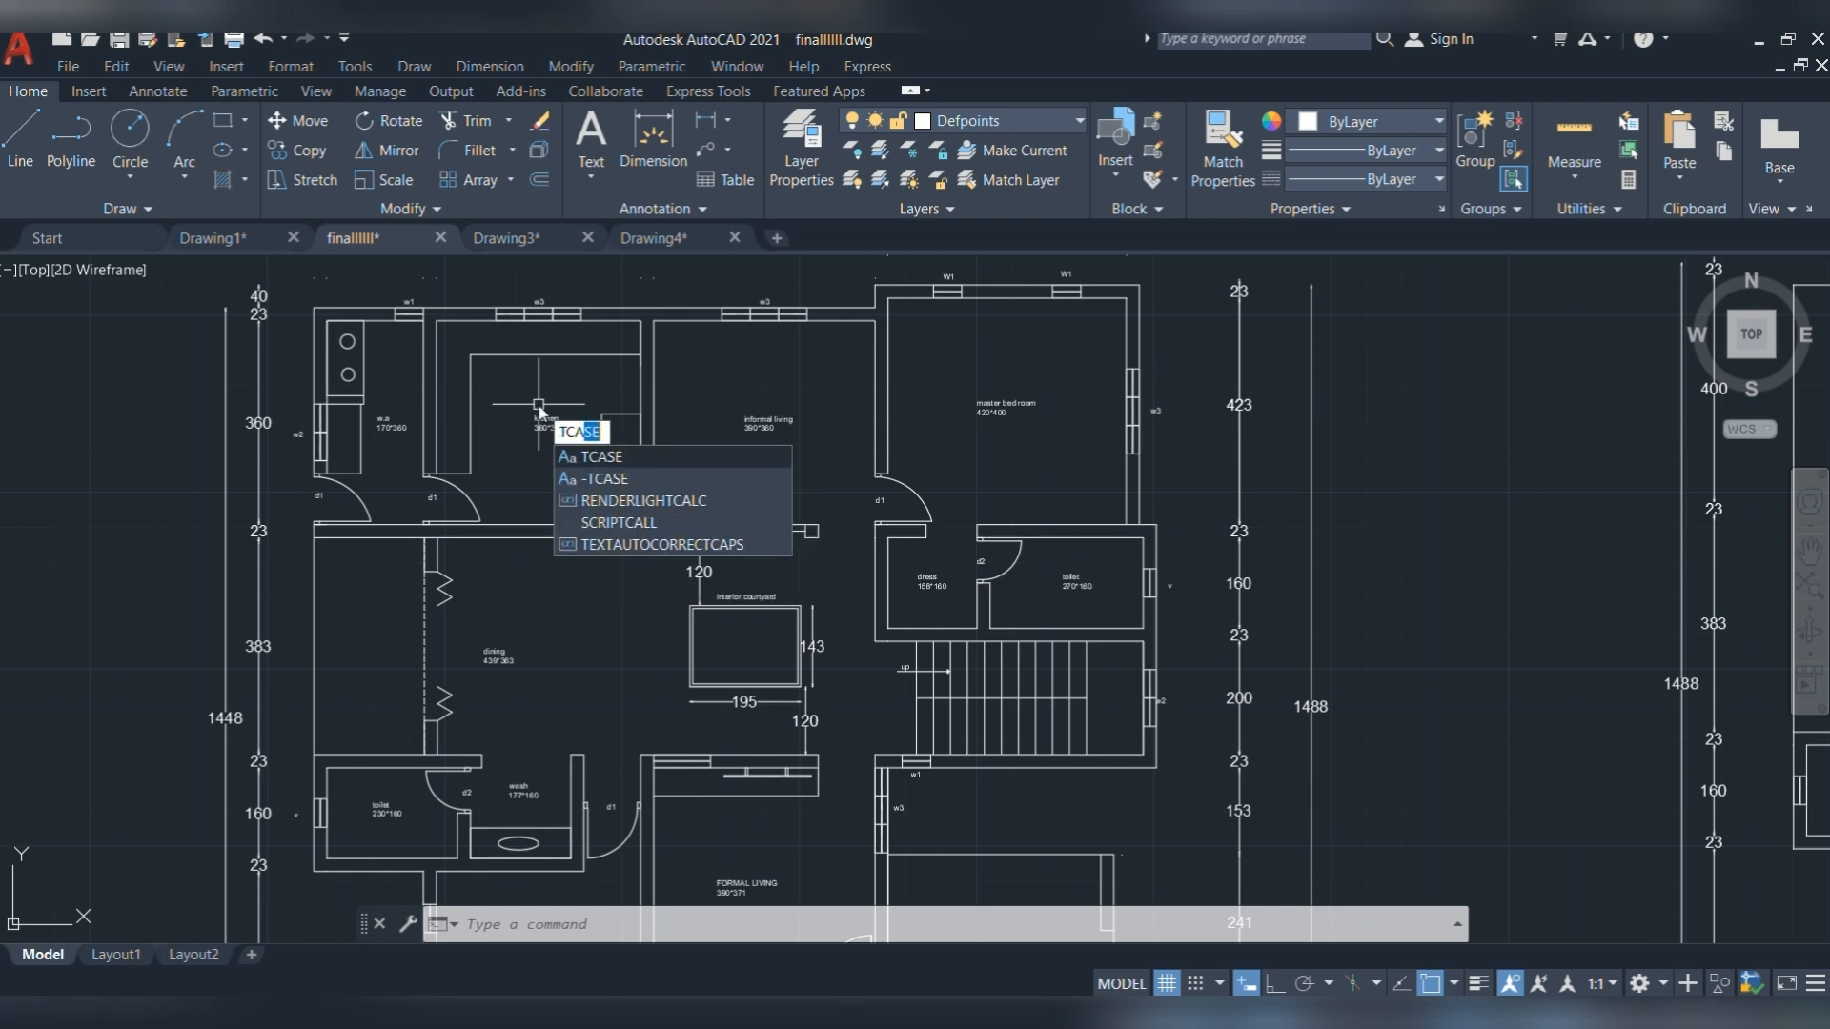
pyautogui.press('Return')
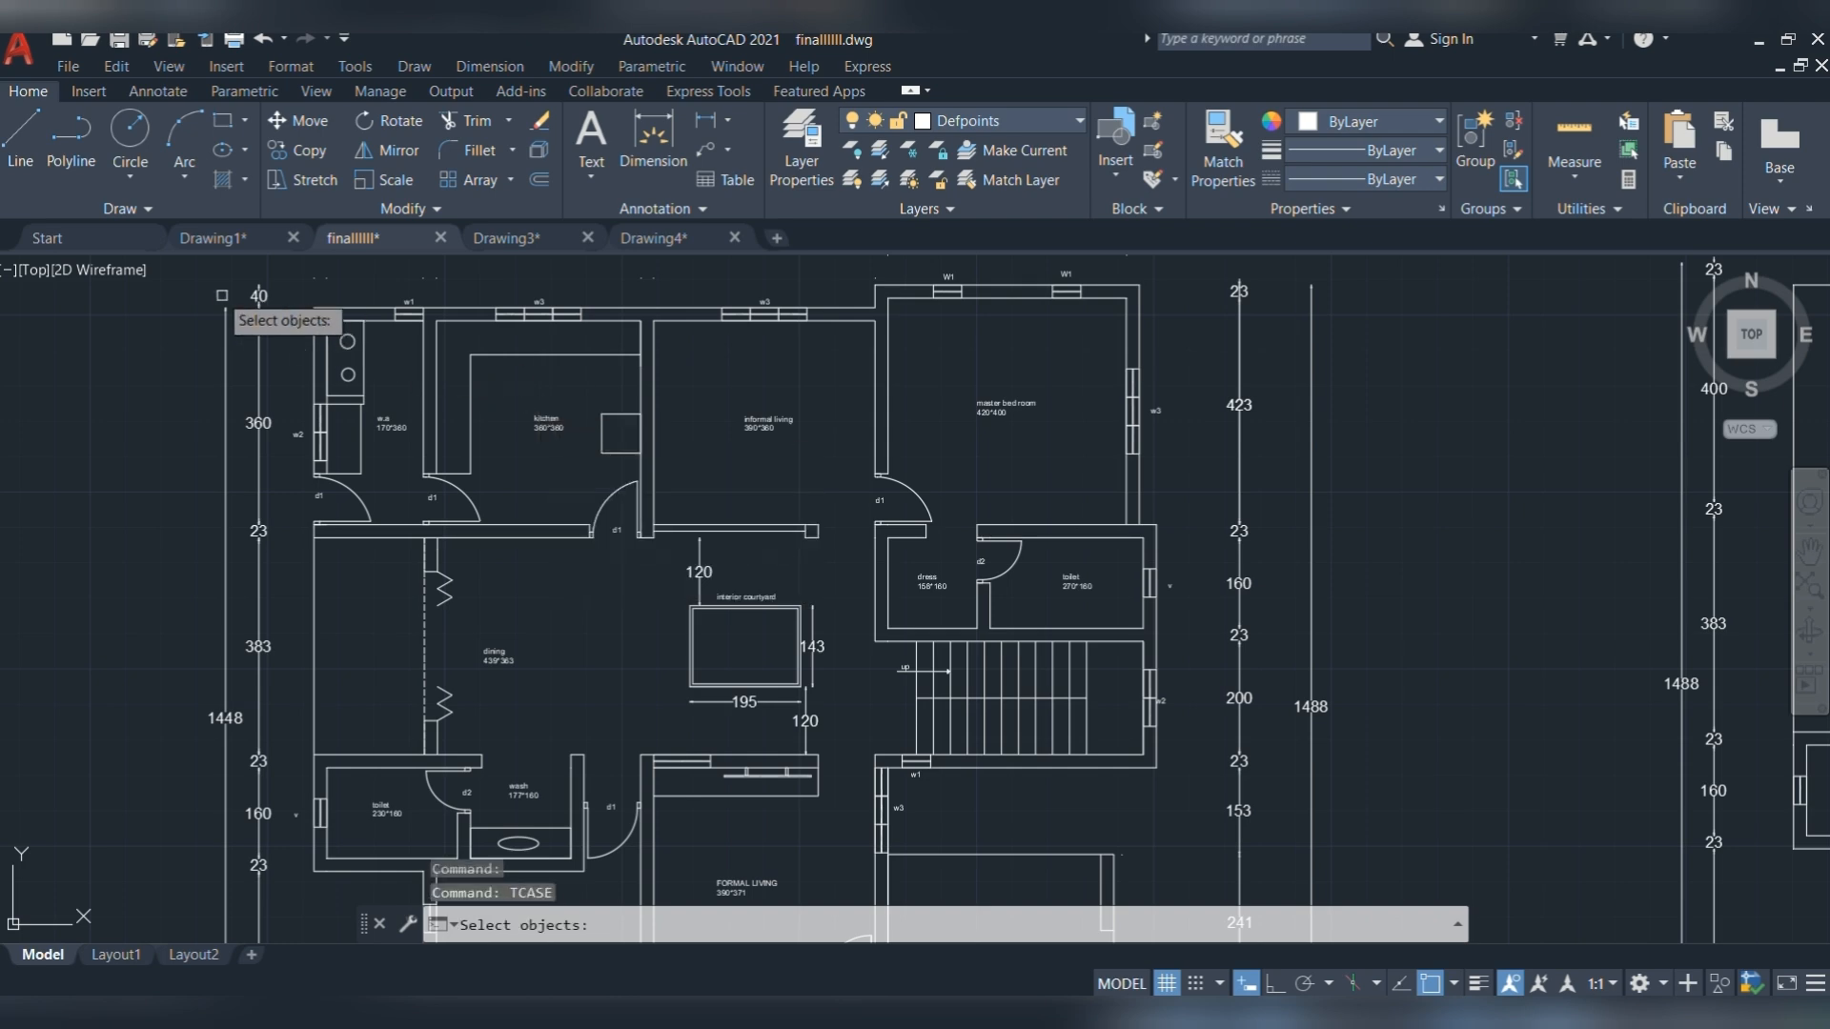
pyautogui.click(178, 258)
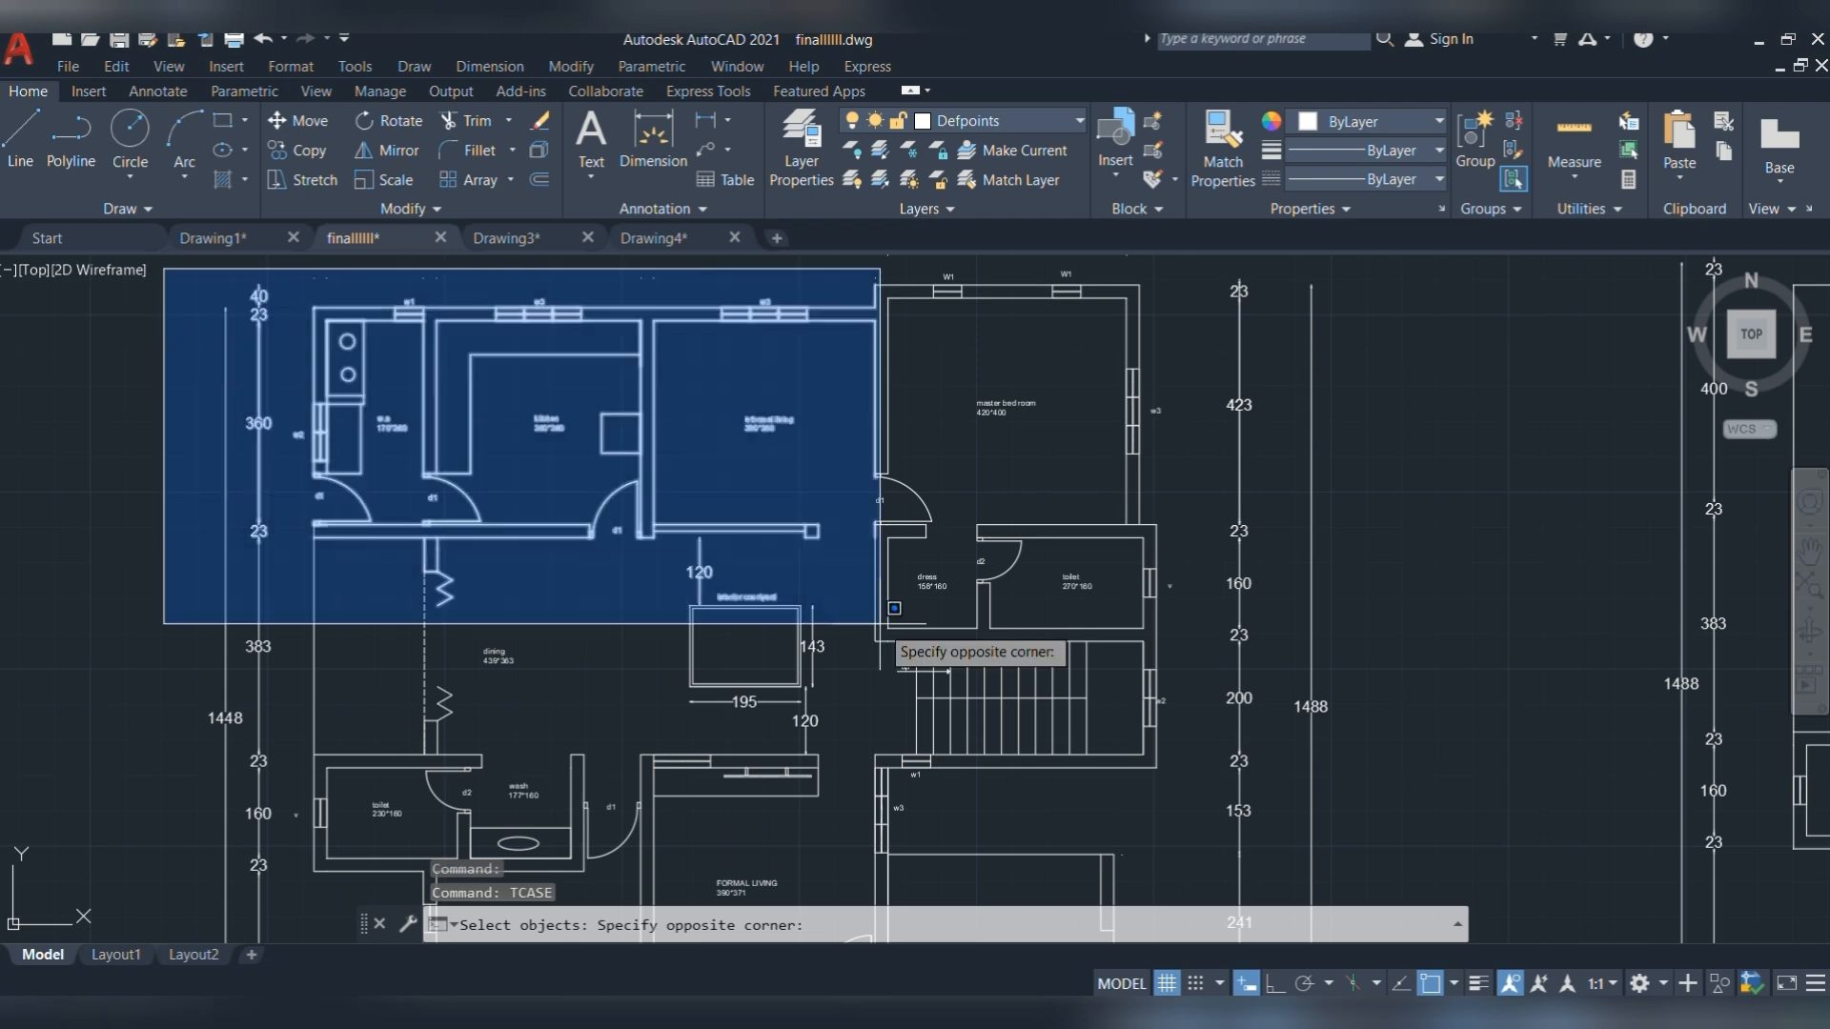
pyautogui.click(1487, 902)
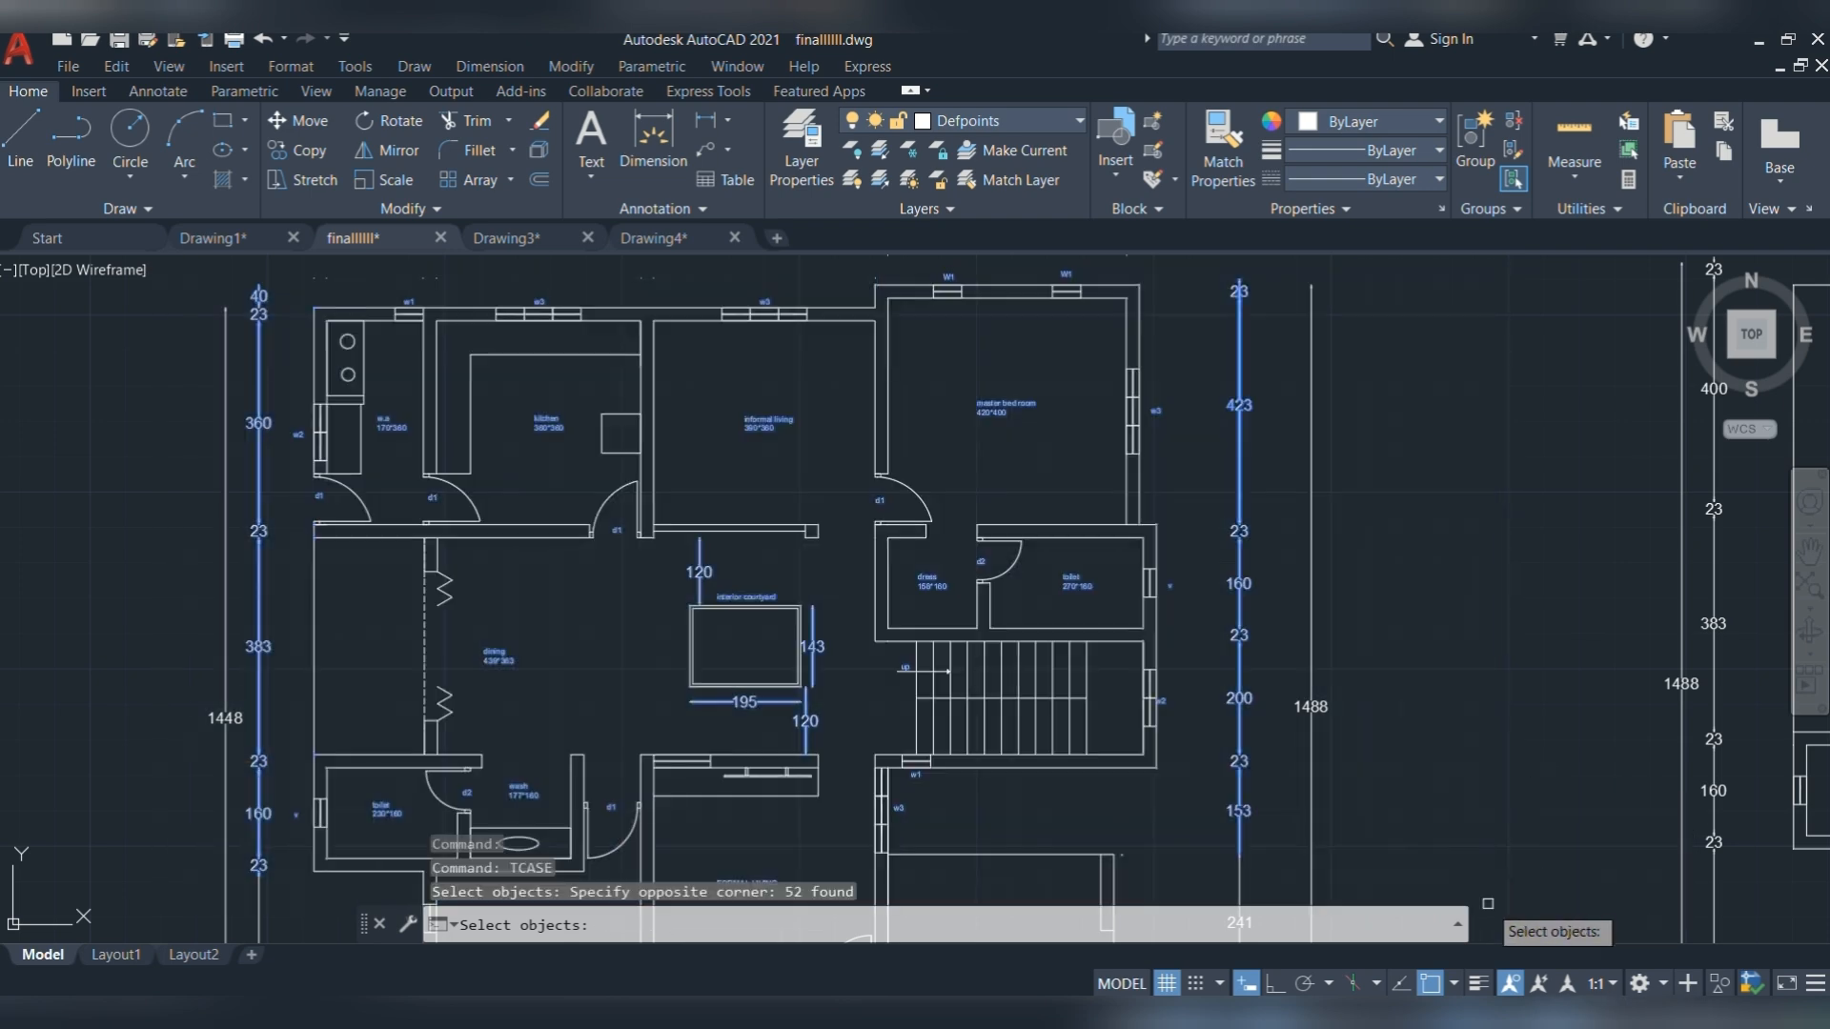
pyautogui.press('Return')
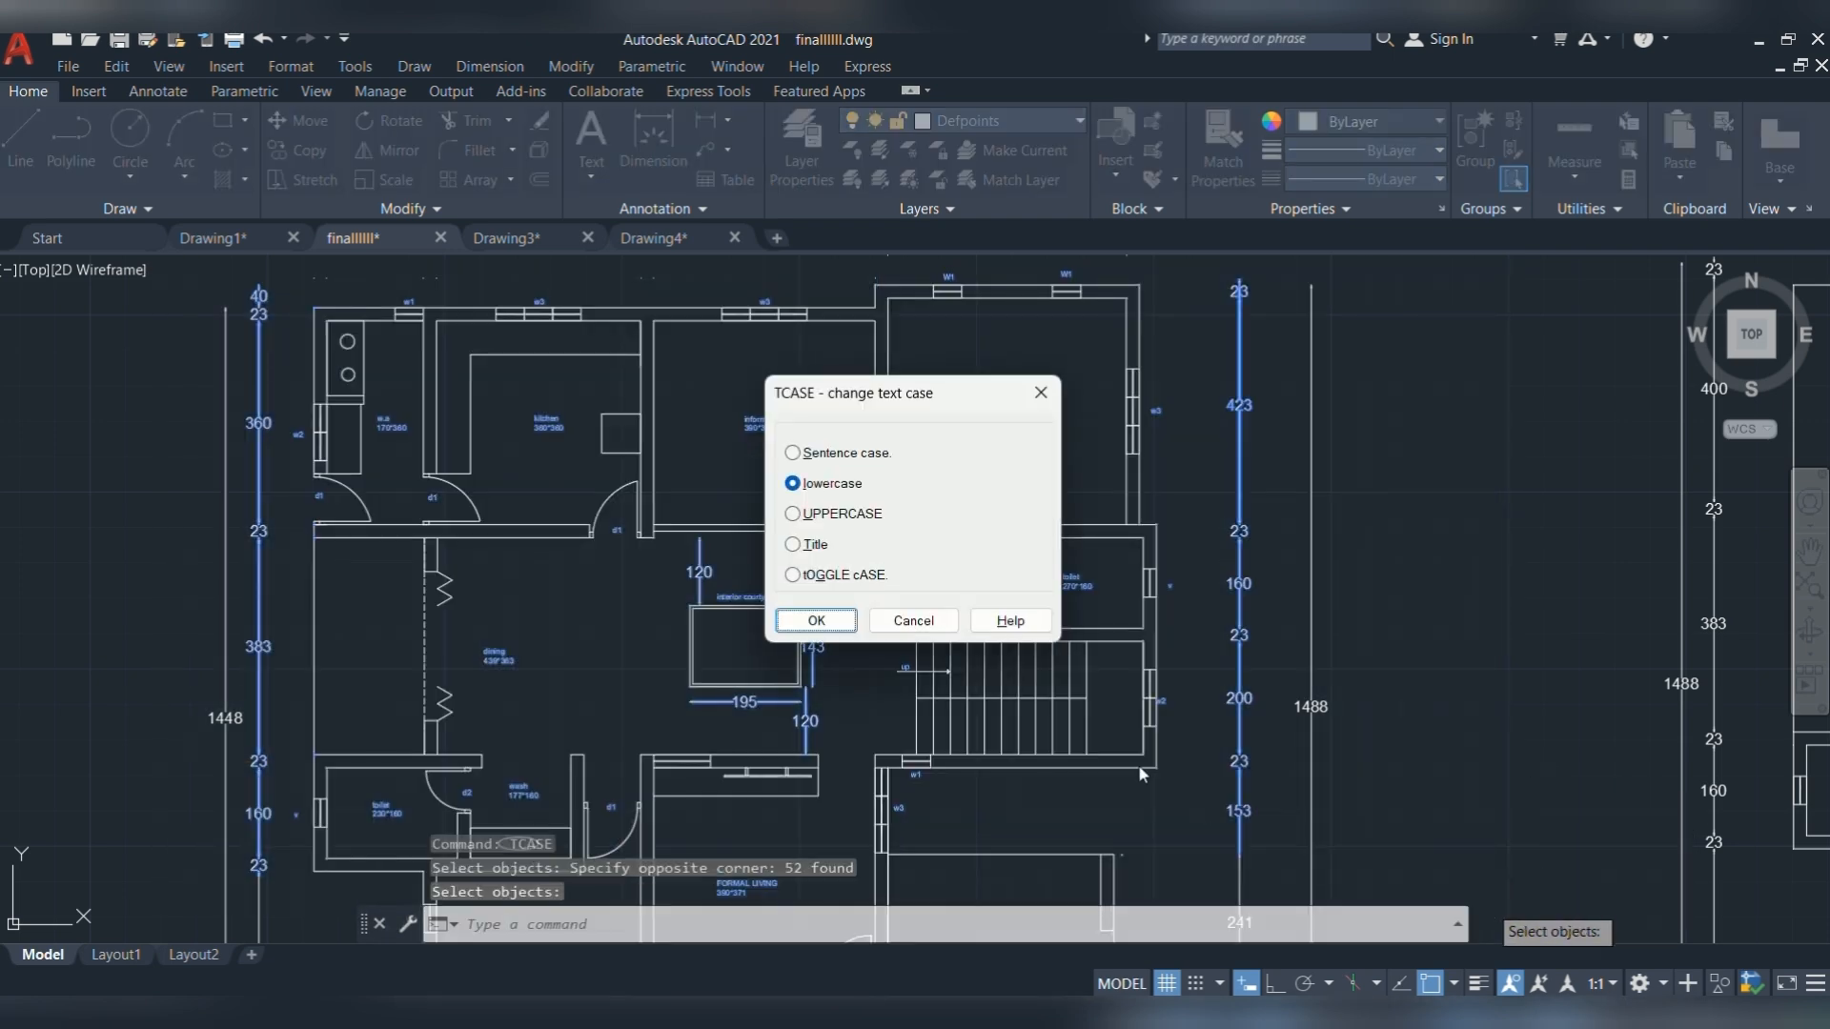
pyautogui.click(792, 515)
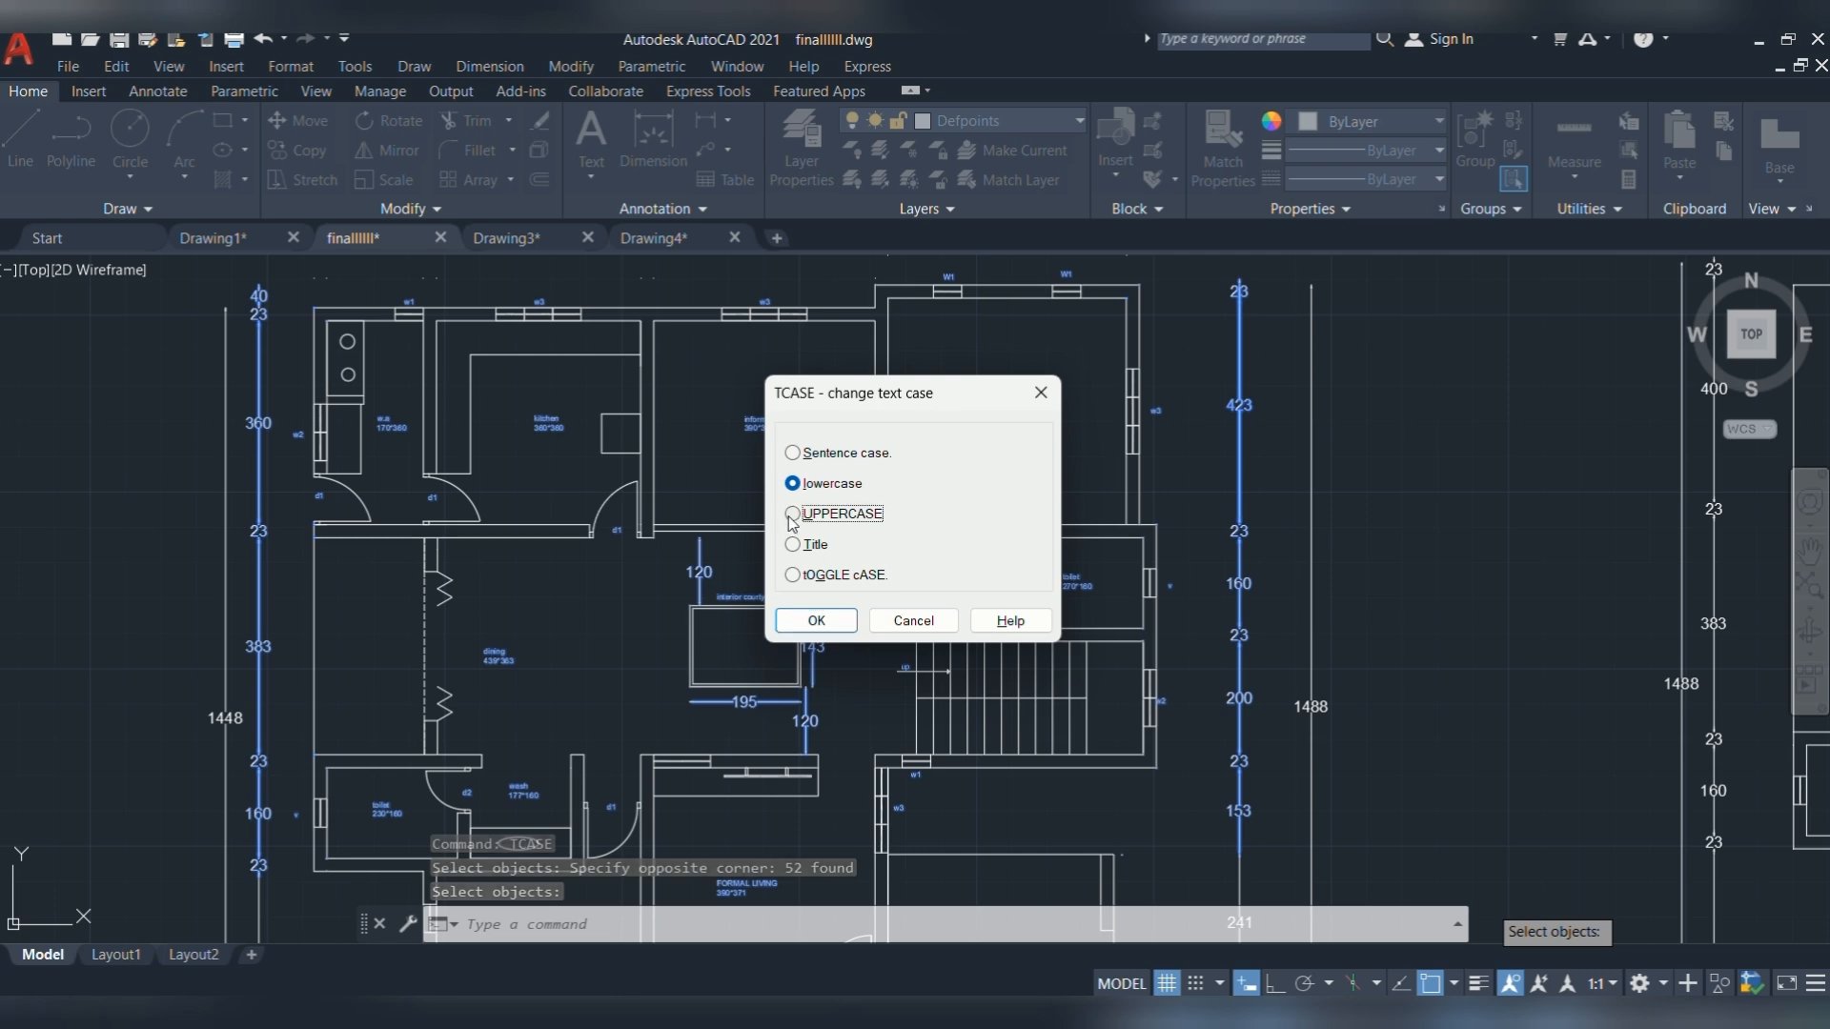
pyautogui.click(825, 620)
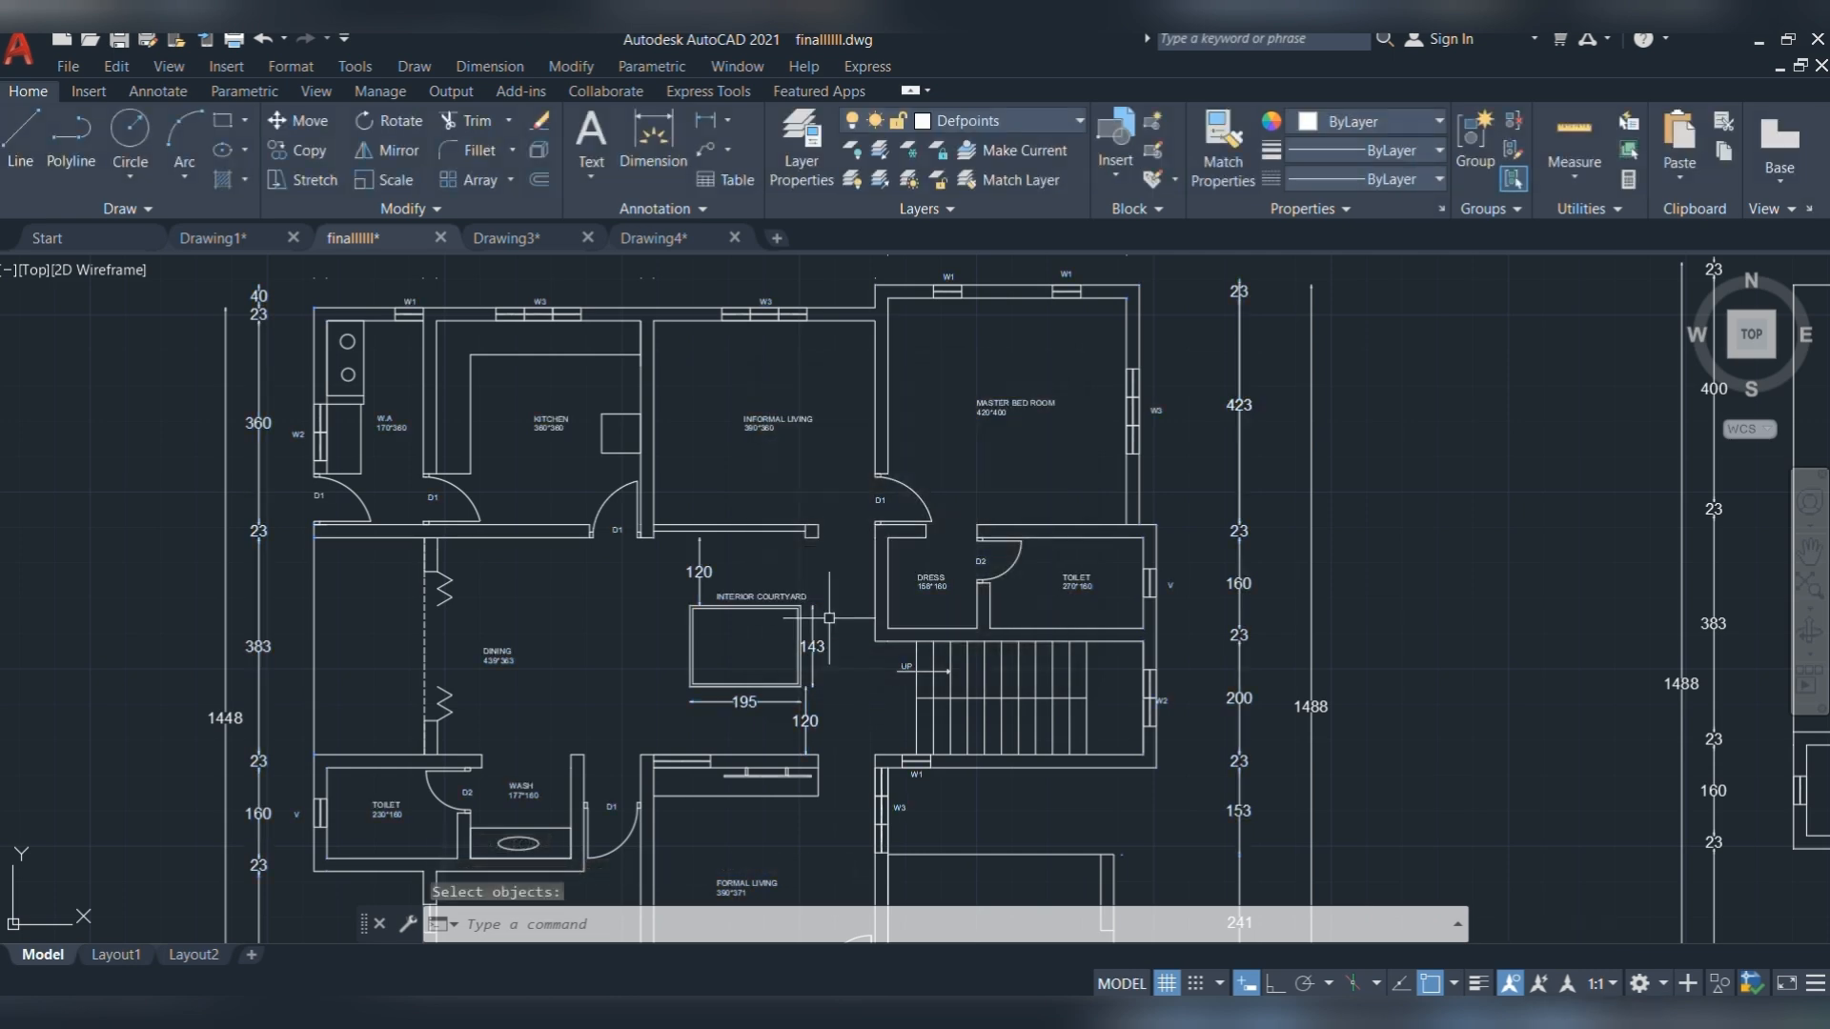
pyautogui.scroll(8, 639, 382)
pyautogui.scroll(-5, 639, 382)
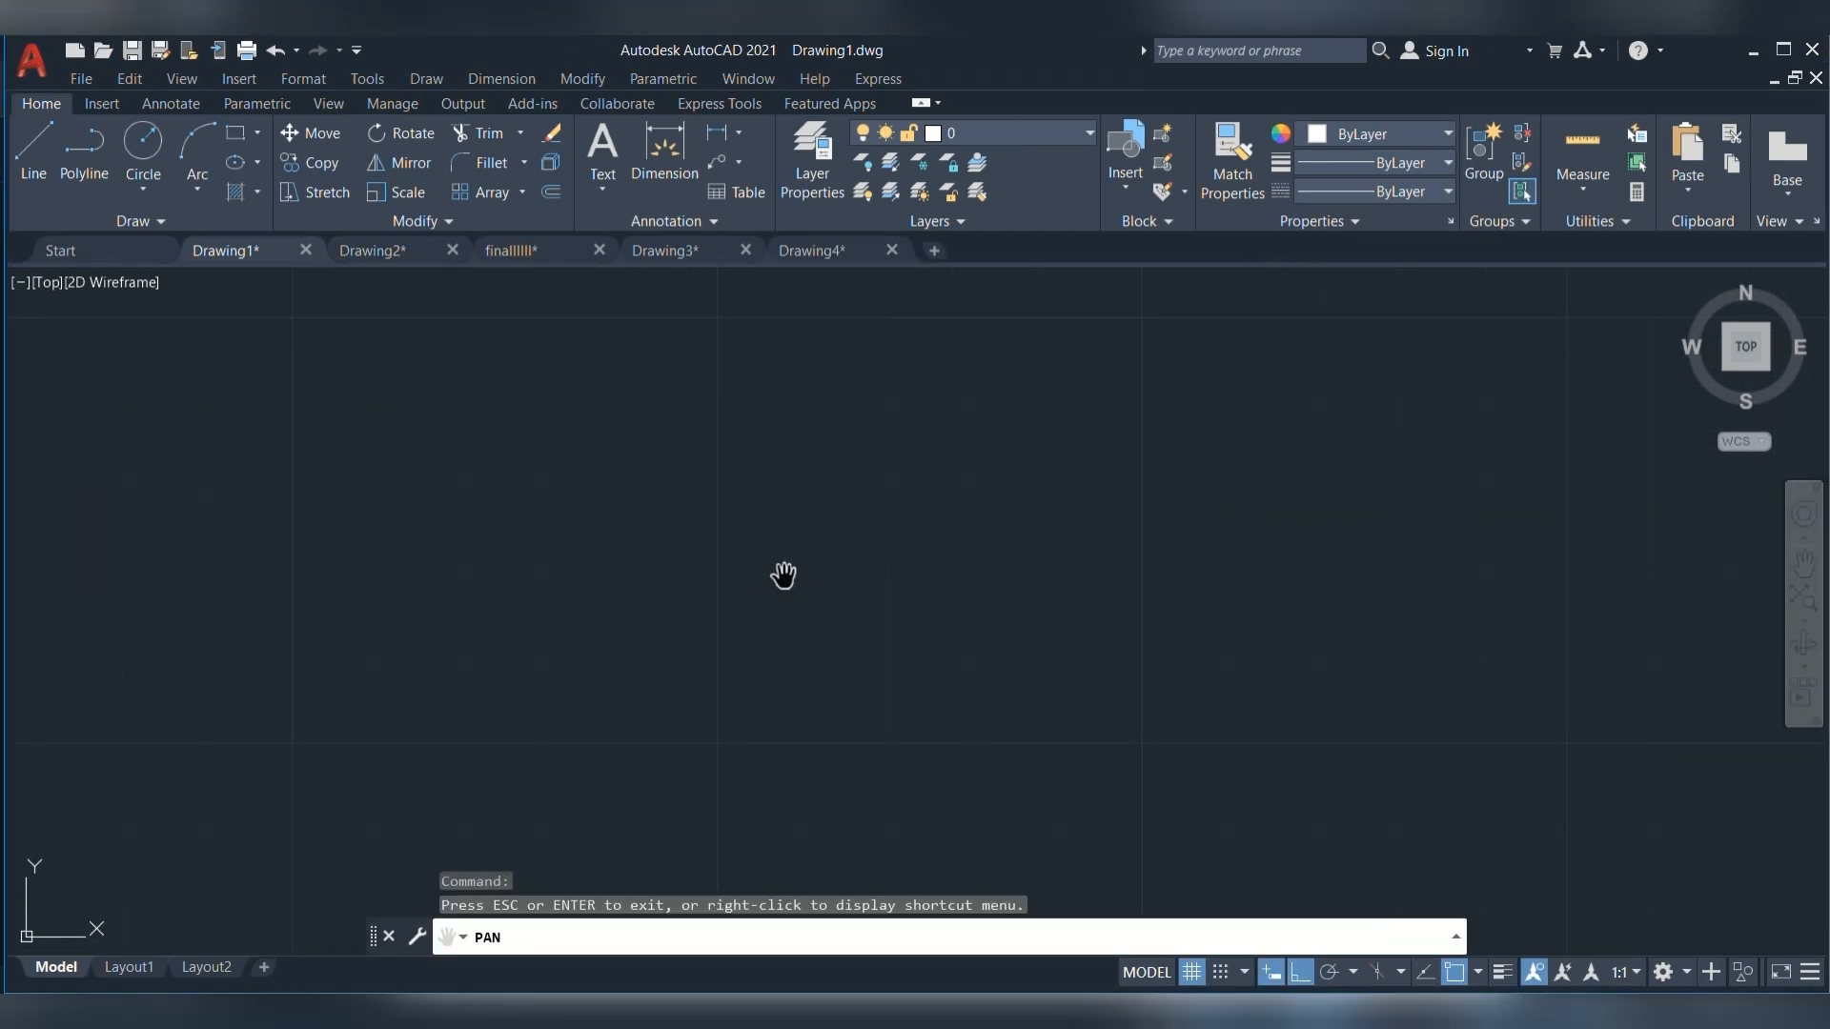
# - Number the text "SHE IS BEAUTIFUL / SHE IS SMART" in Drawing1 with TCOUNT, sorted by Y, starting at 1, with numbers as a prefix
pyautogui.moveTo(359, 737)
pyautogui.mouseDown()
pyautogui.moveTo(1107, 441)
pyautogui.moveTo(1543, 396)
pyautogui.mouseUp()
pyautogui.moveTo(1155, 489); pyautogui.dragTo(1233, 576)
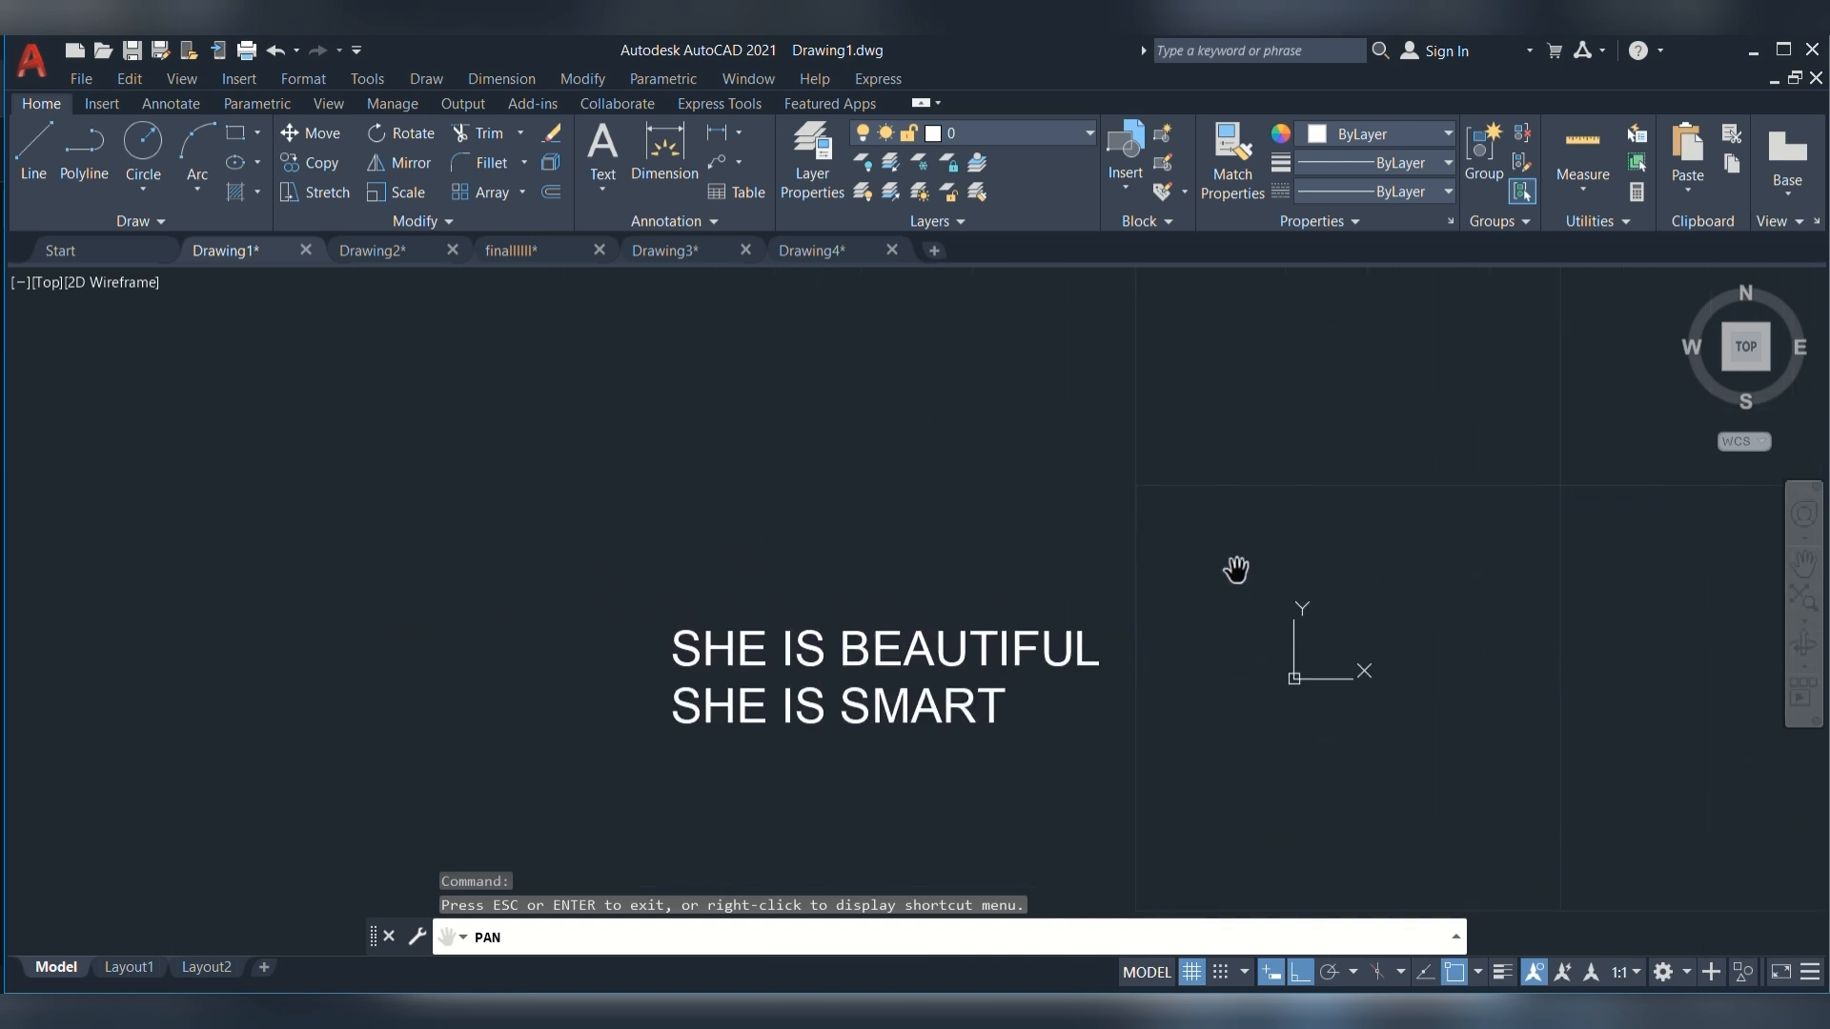
pyautogui.press('Escape')
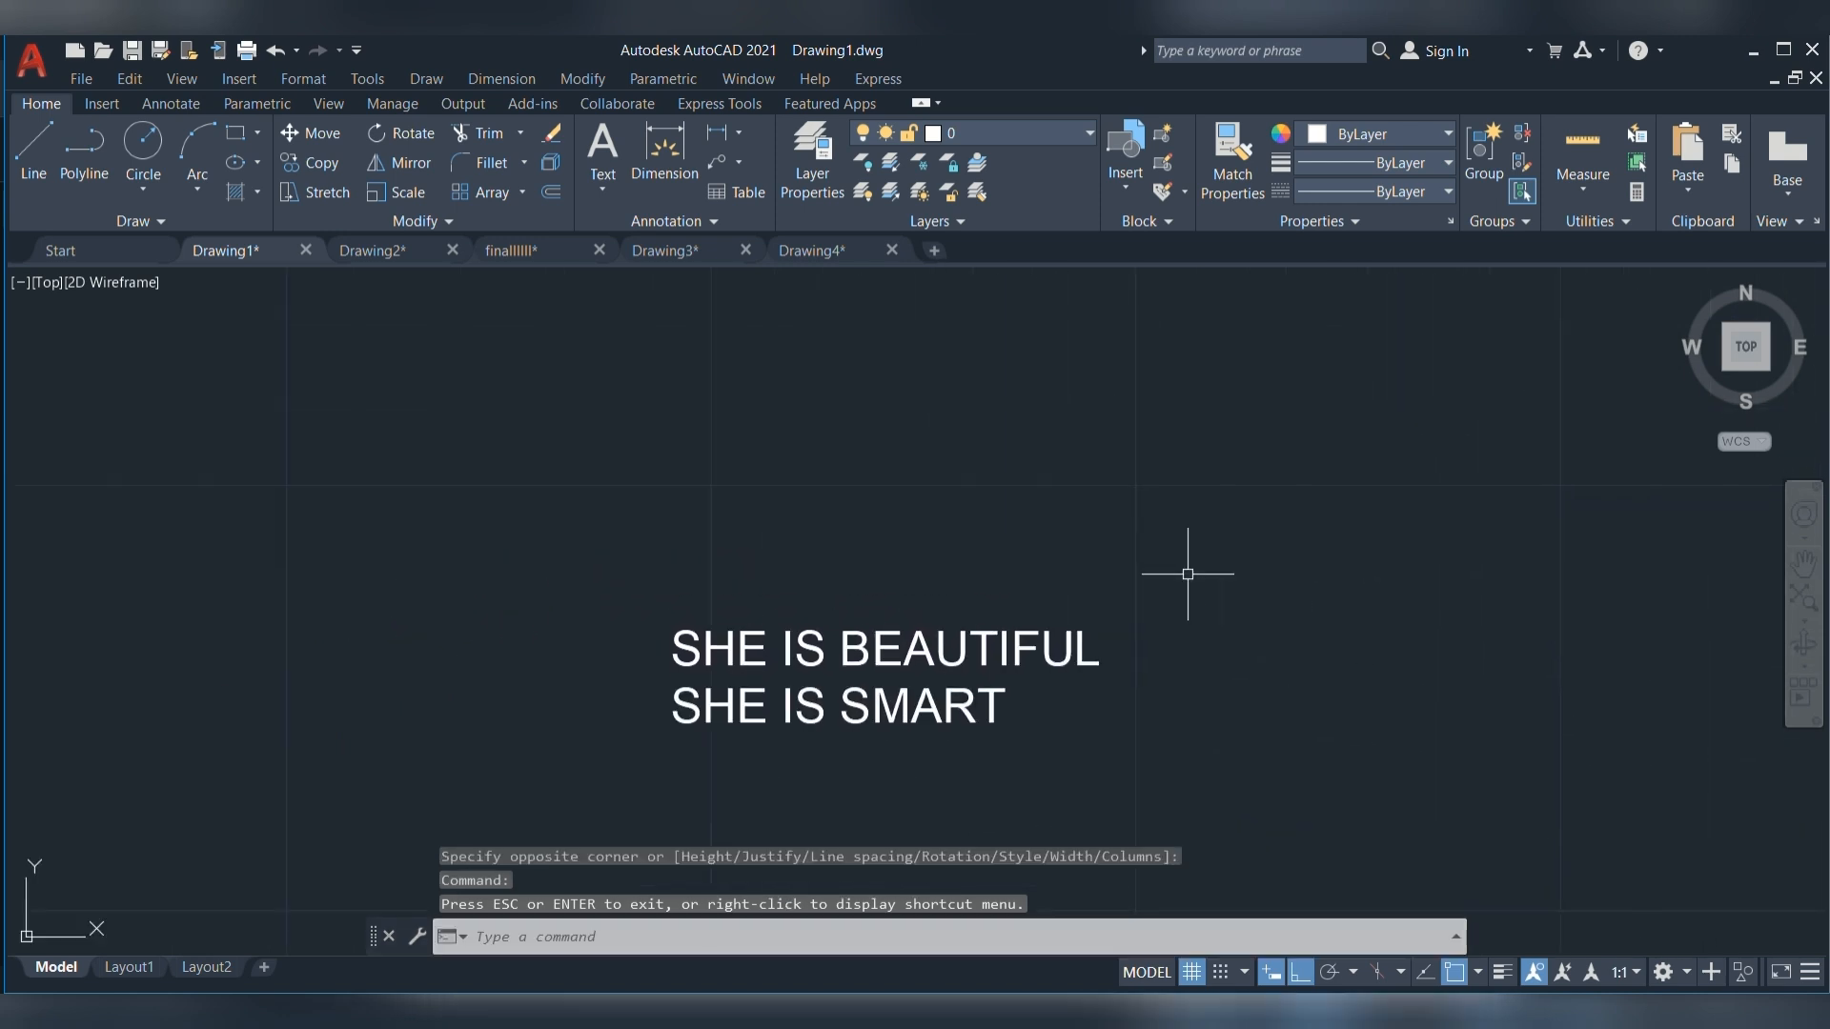
pyautogui.press('Return')
pyautogui.moveTo(1151, 588); pyautogui.dragTo(1213, 425)
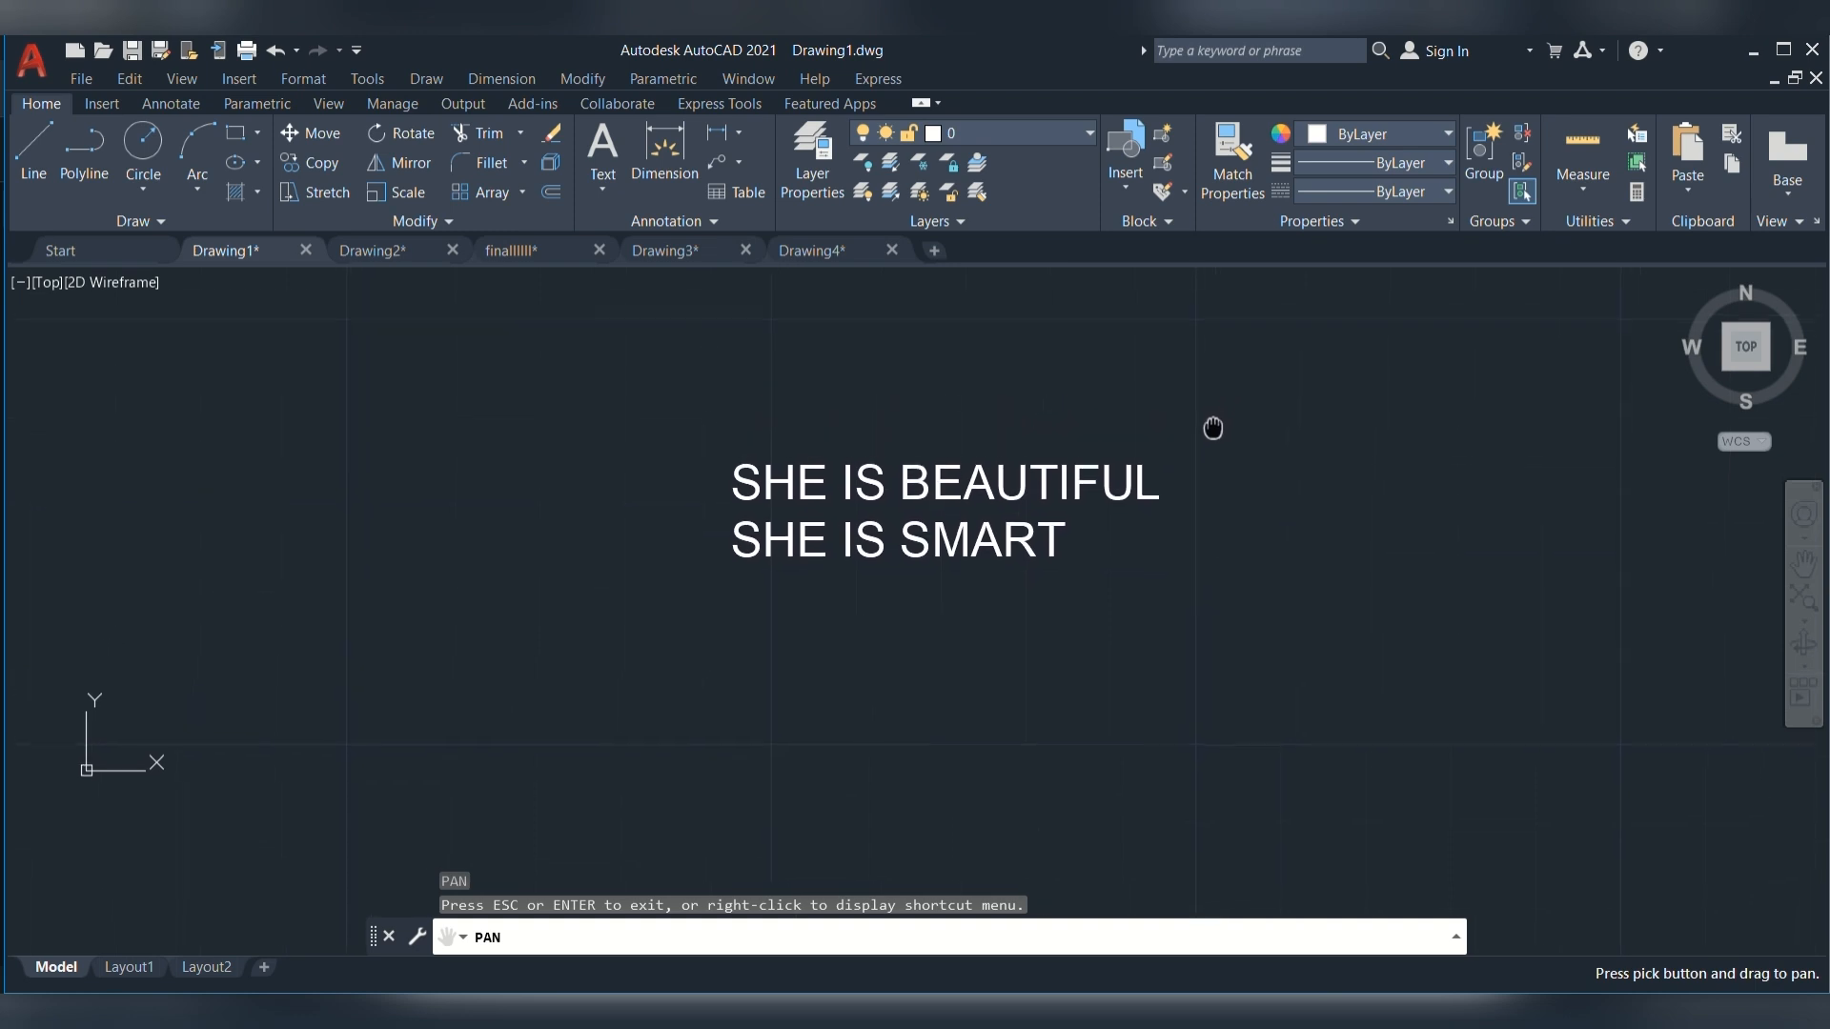
pyautogui.press('Escape')
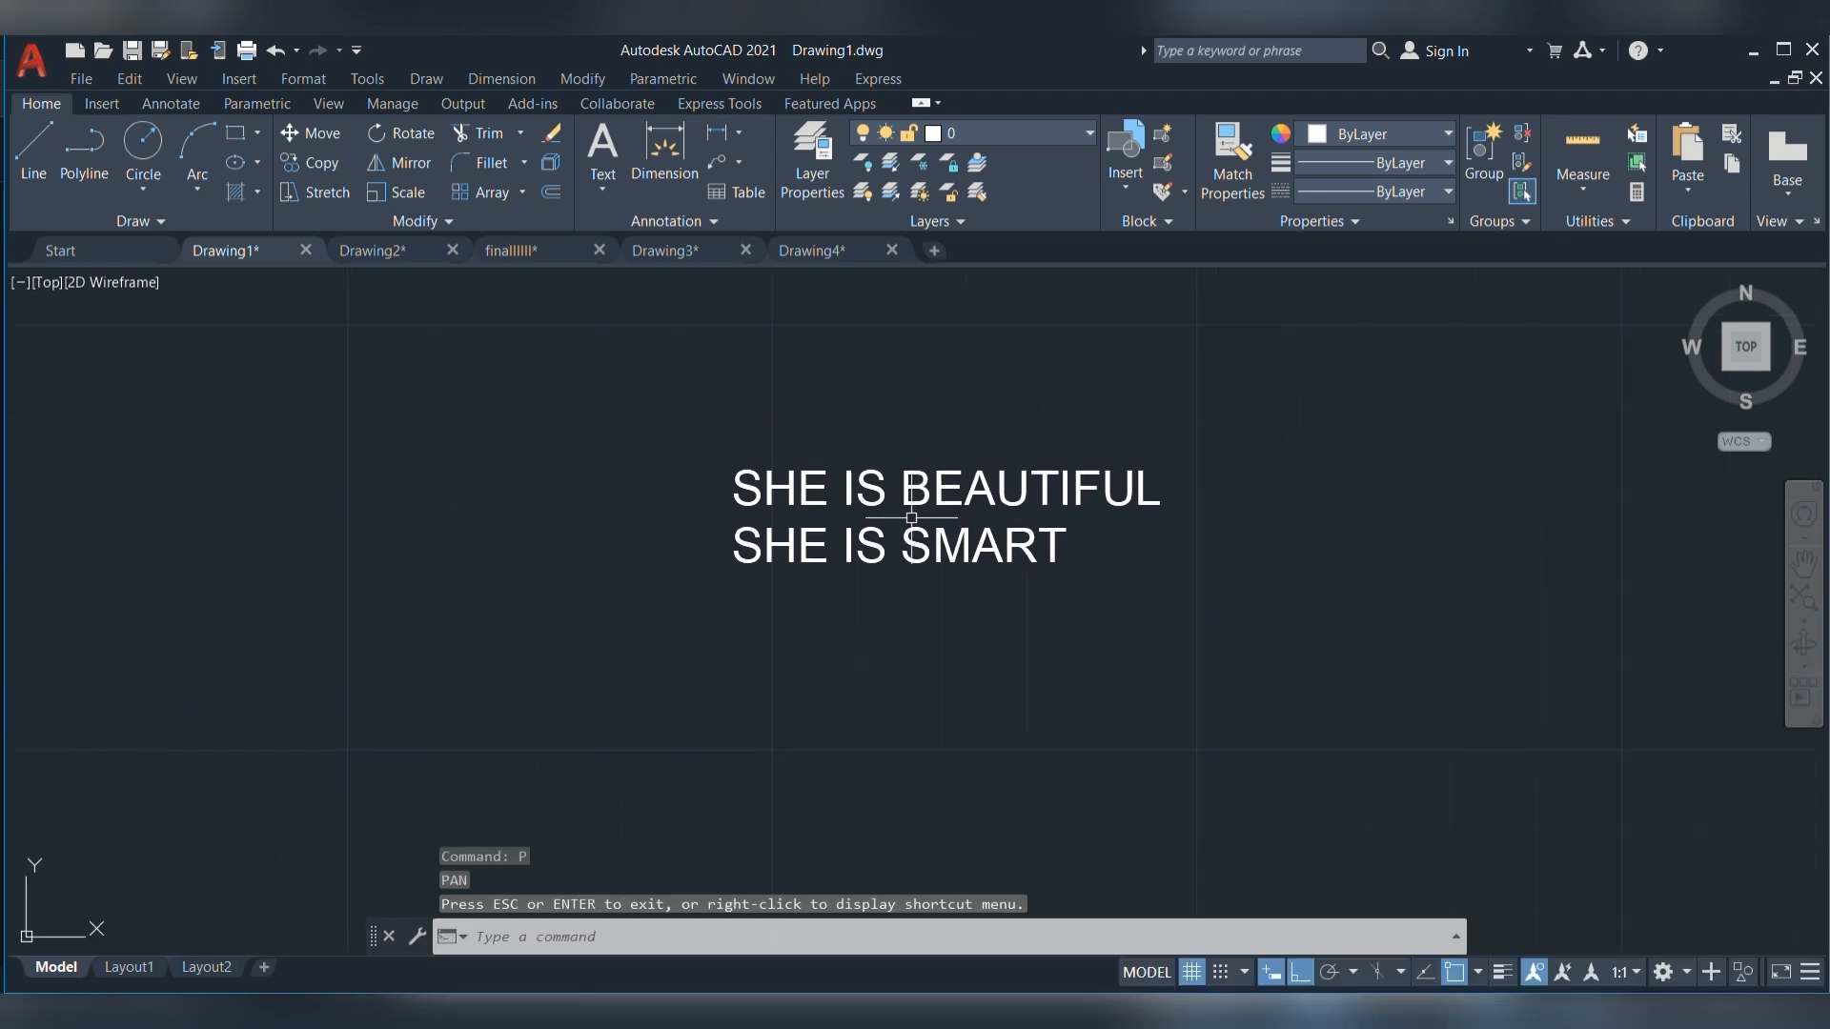
pyautogui.rightClick(915, 525)
pyautogui.press('Escape')
pyautogui.write('TC')
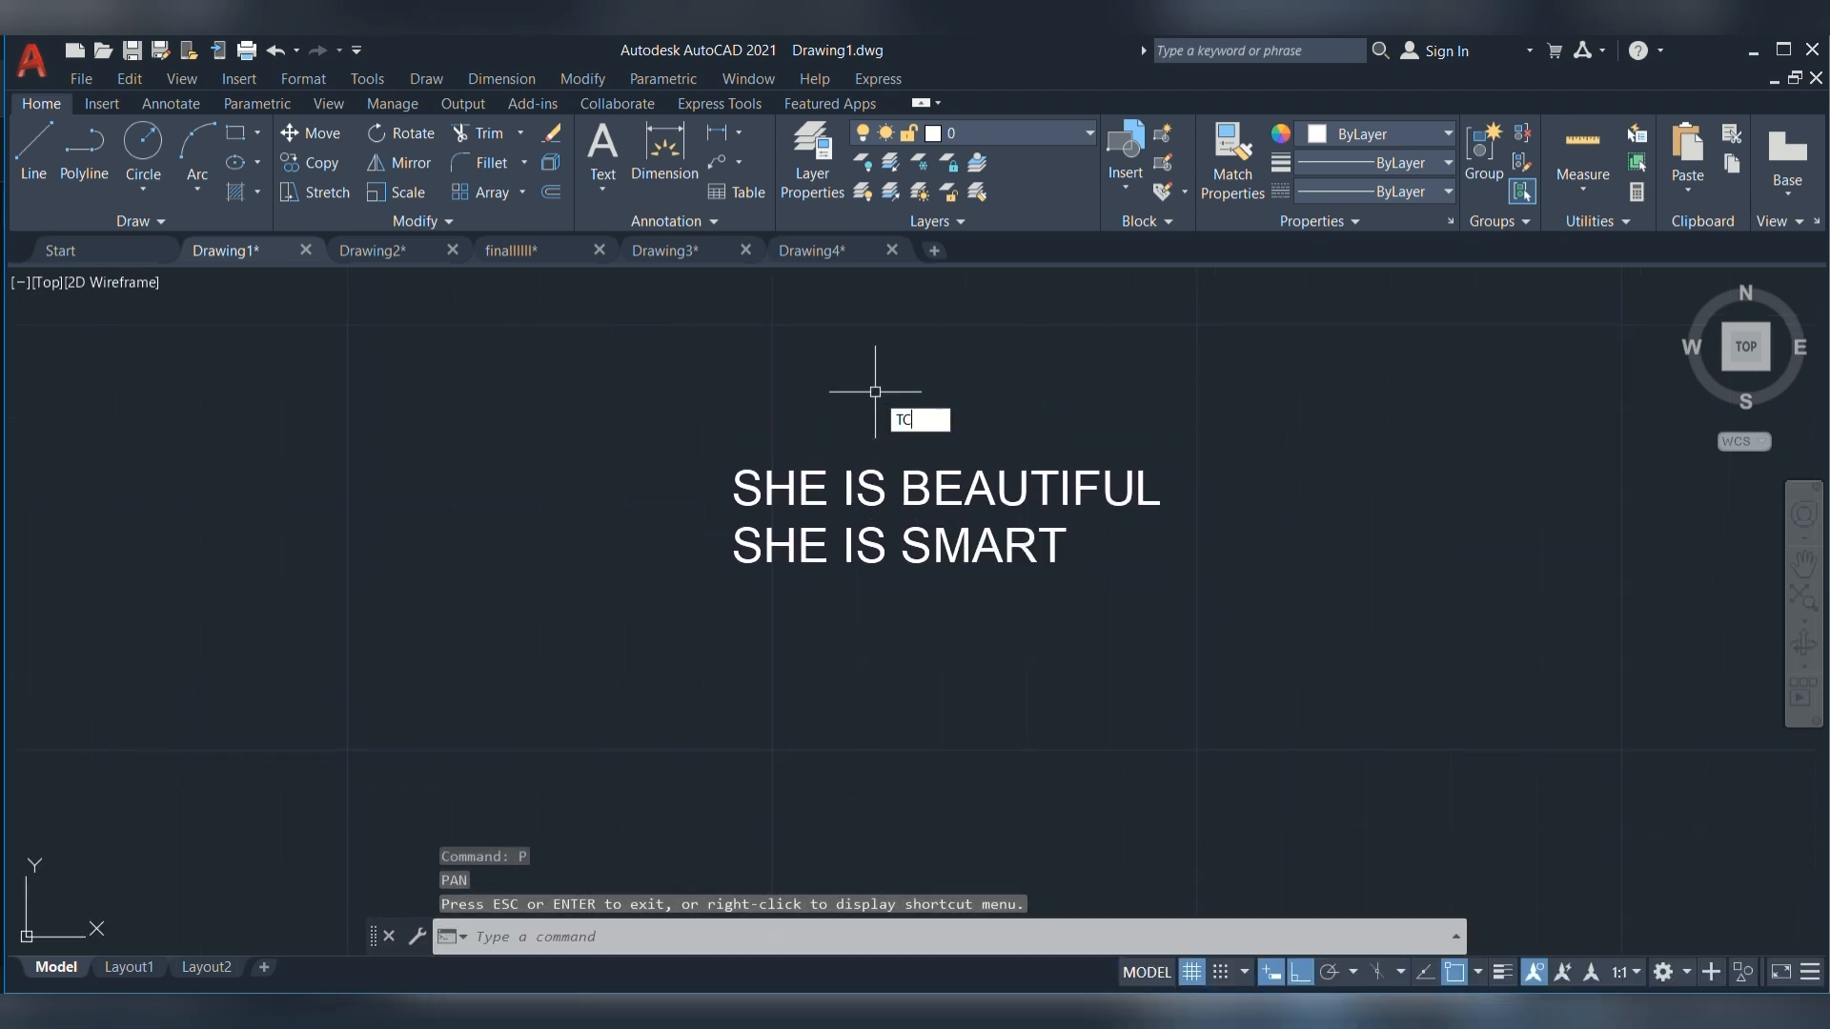
pyautogui.write('OUNT')
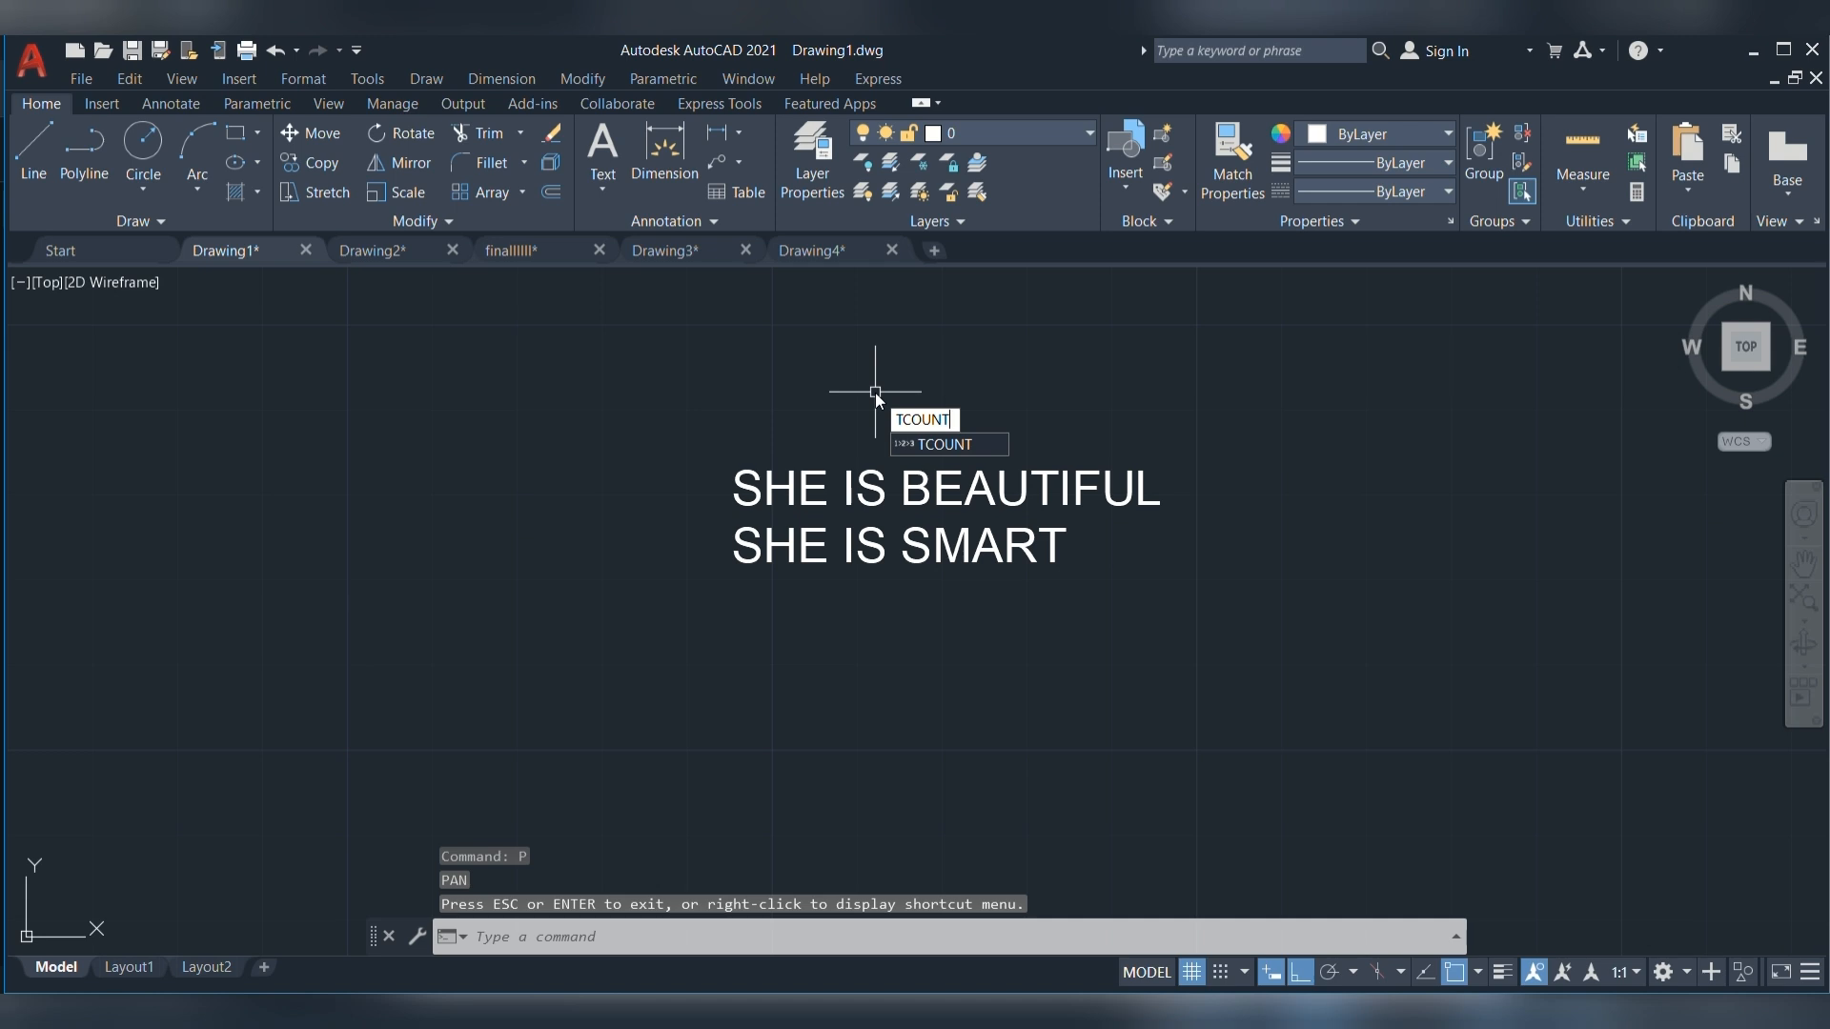
pyautogui.press('Return')
pyautogui.click(672, 391)
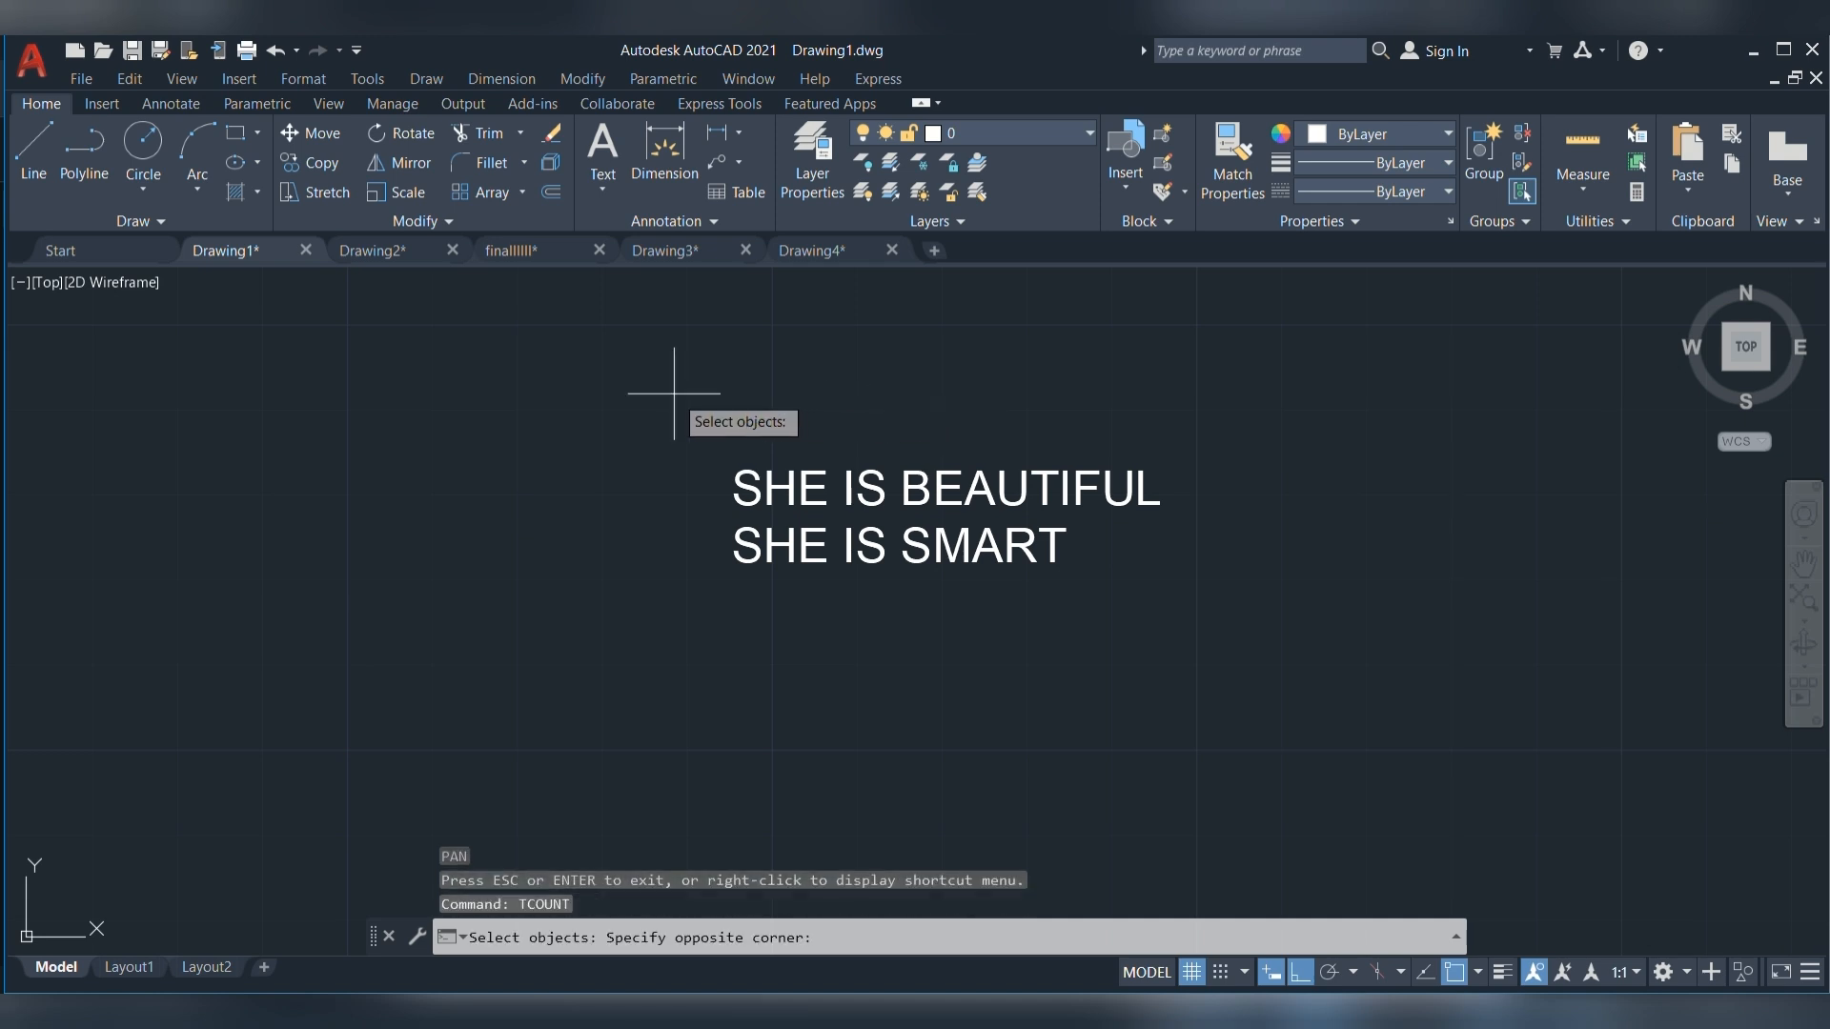
pyautogui.click(1412, 660)
pyautogui.press('Return')
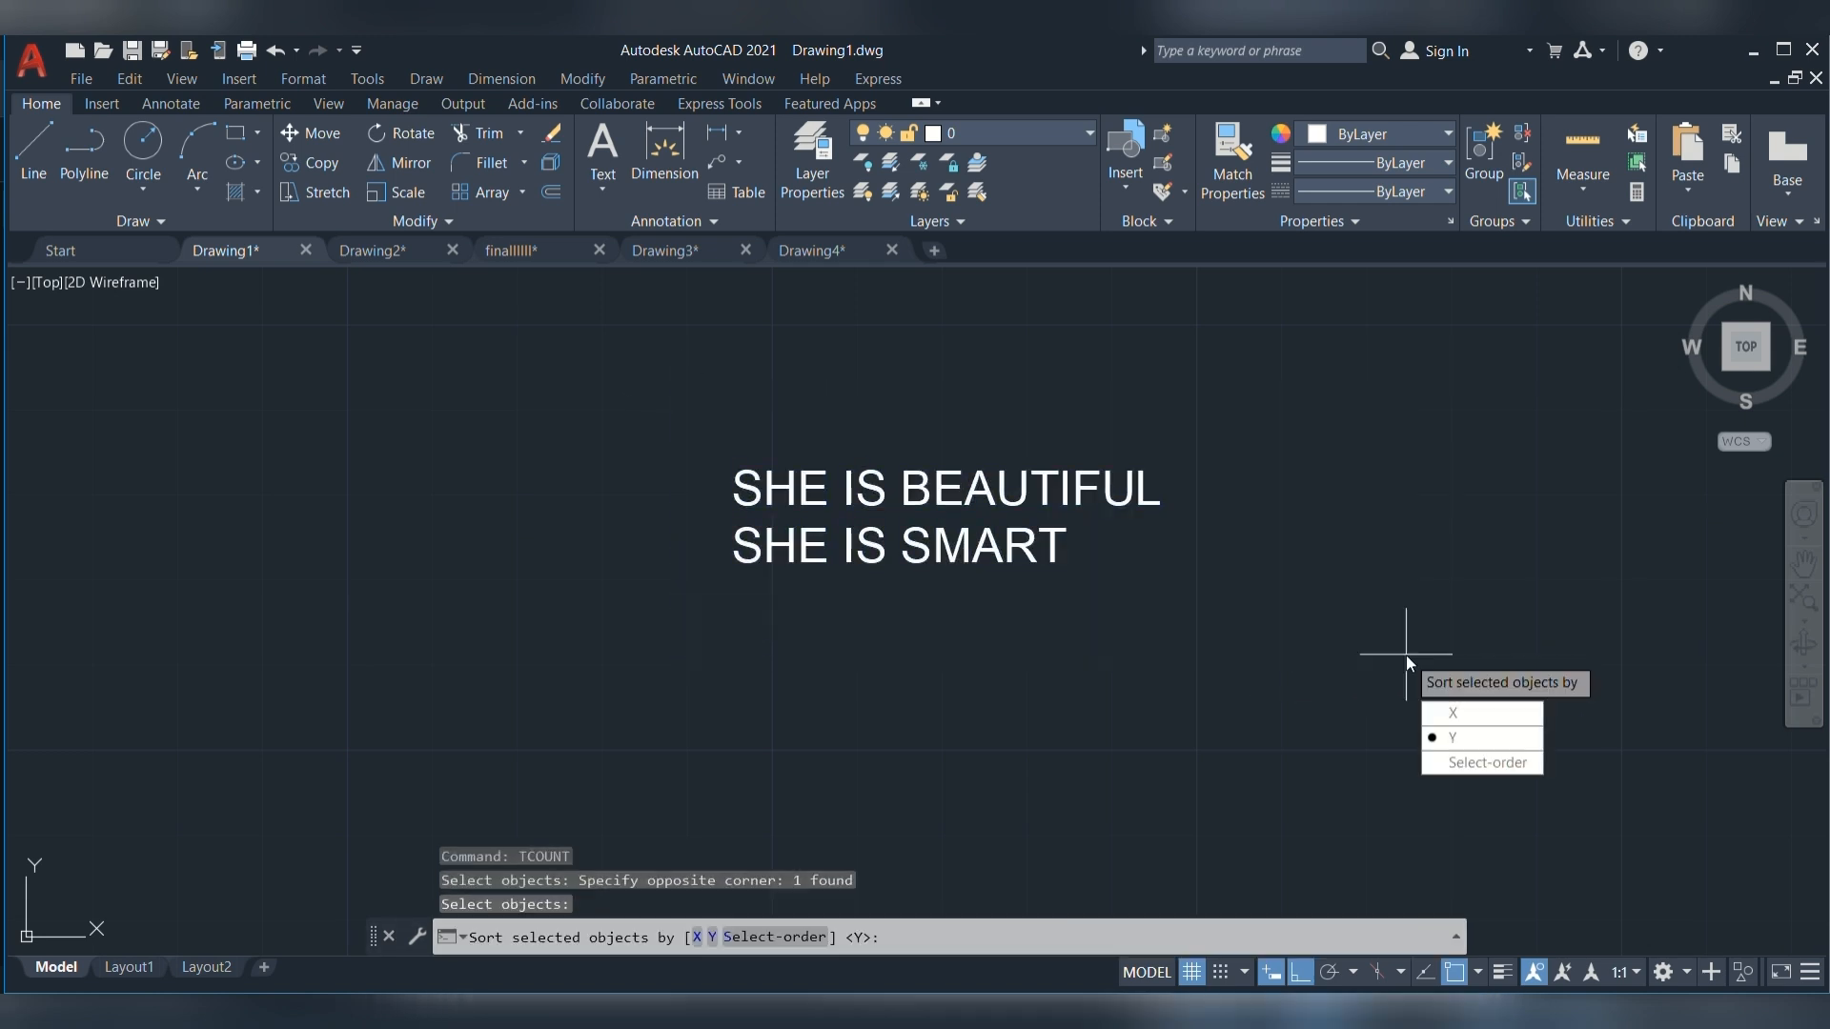
pyautogui.click(1503, 741)
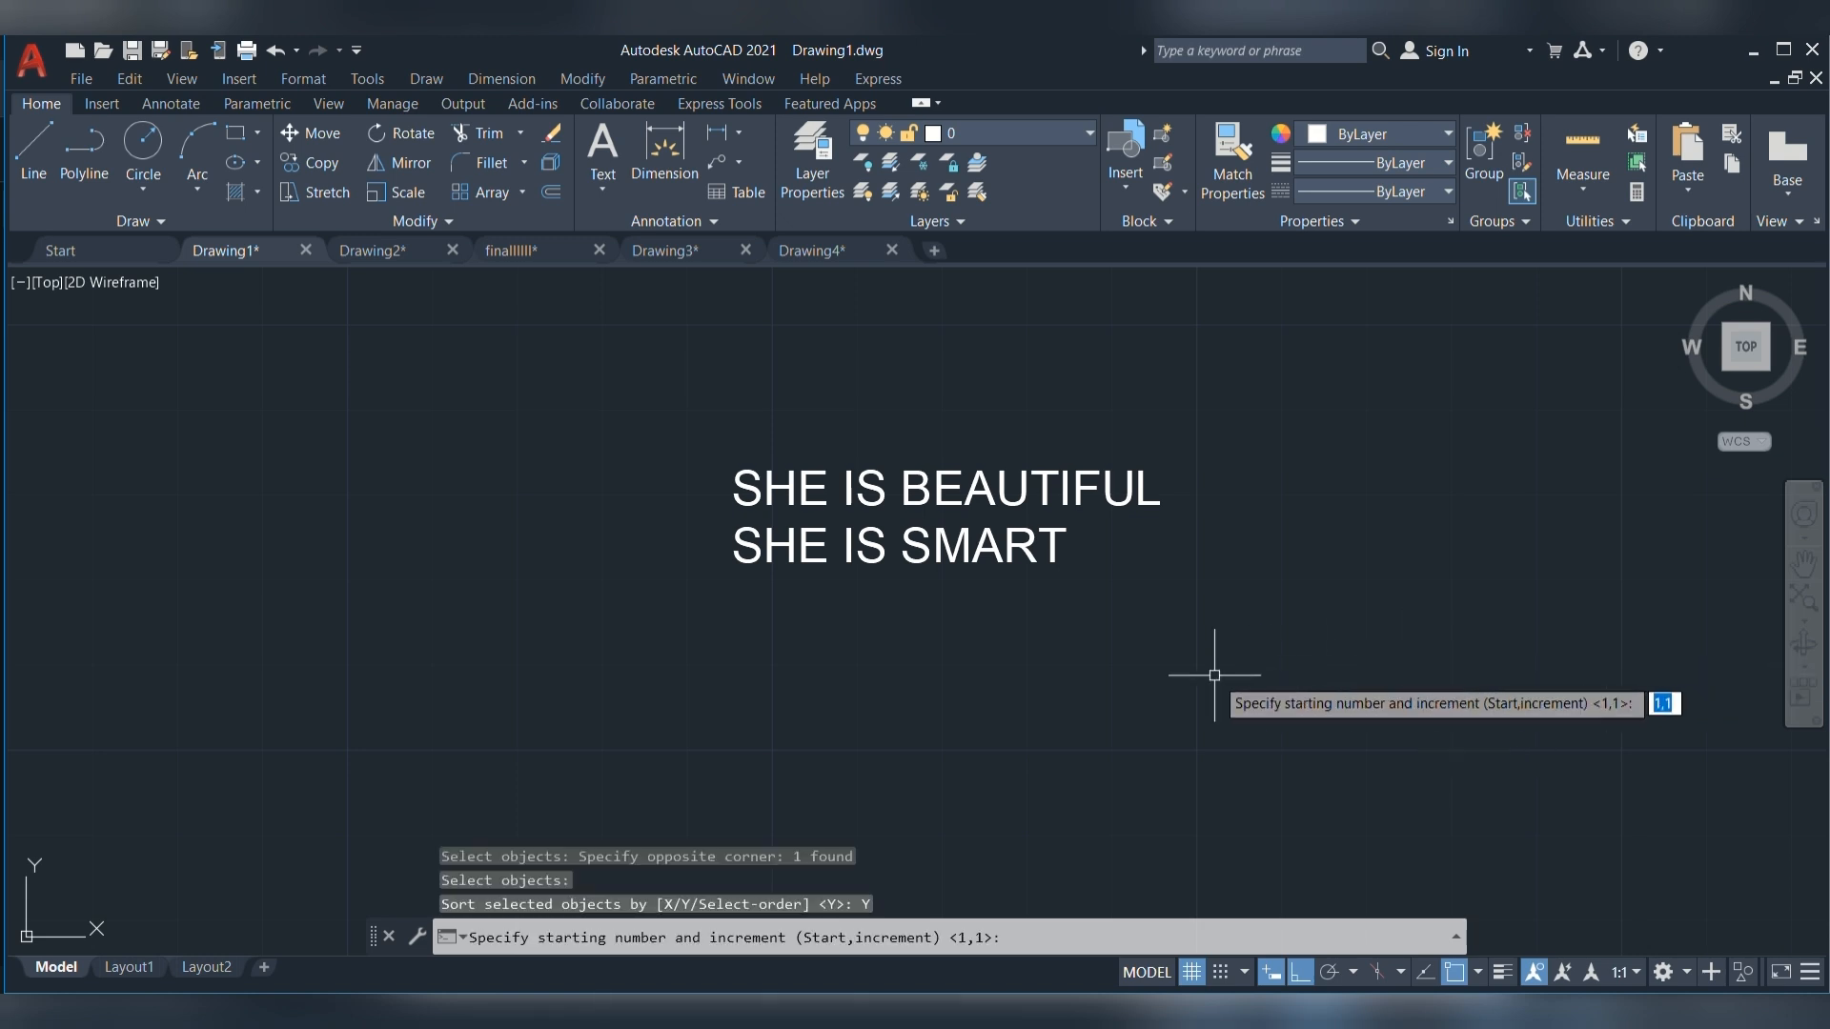
pyautogui.write('1')
pyautogui.press('Return')
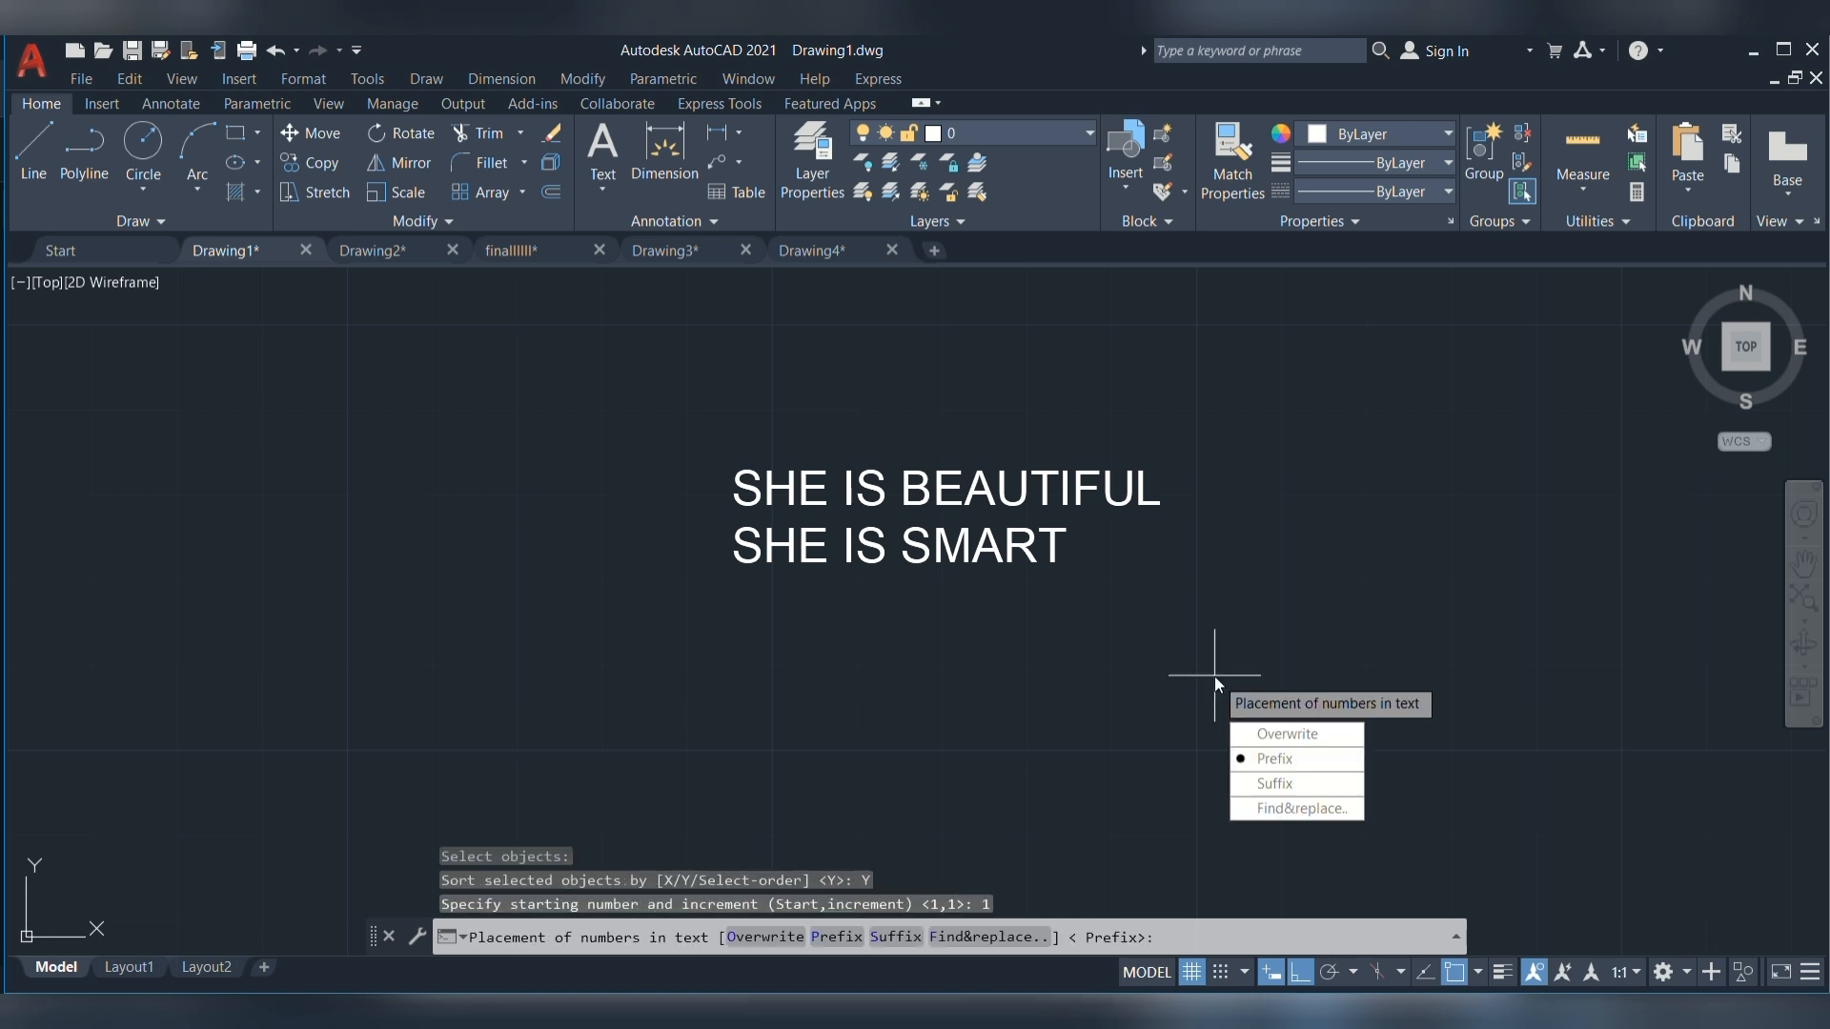
pyautogui.click(1298, 767)
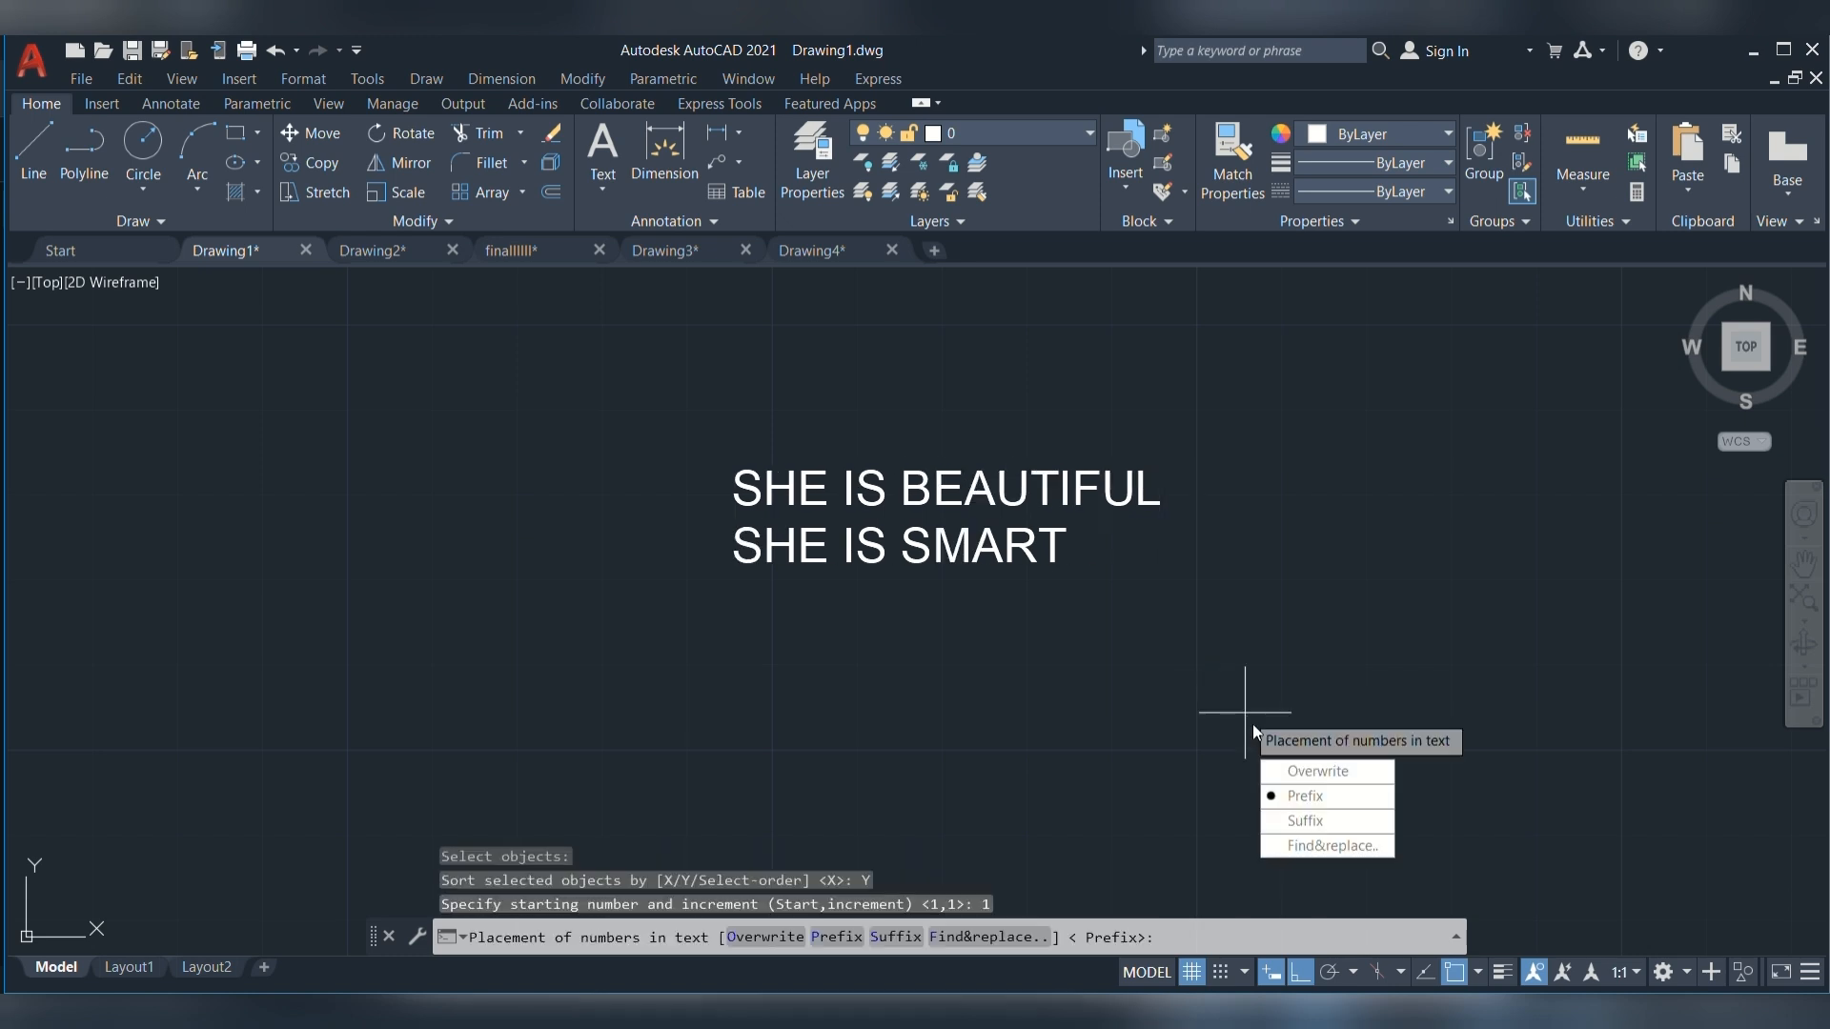
# - Choose the placement of numbers in the text for another TCOUNT numbering sorted by Y and starting at 1
pyautogui.press('Down')
pyautogui.press('Return')
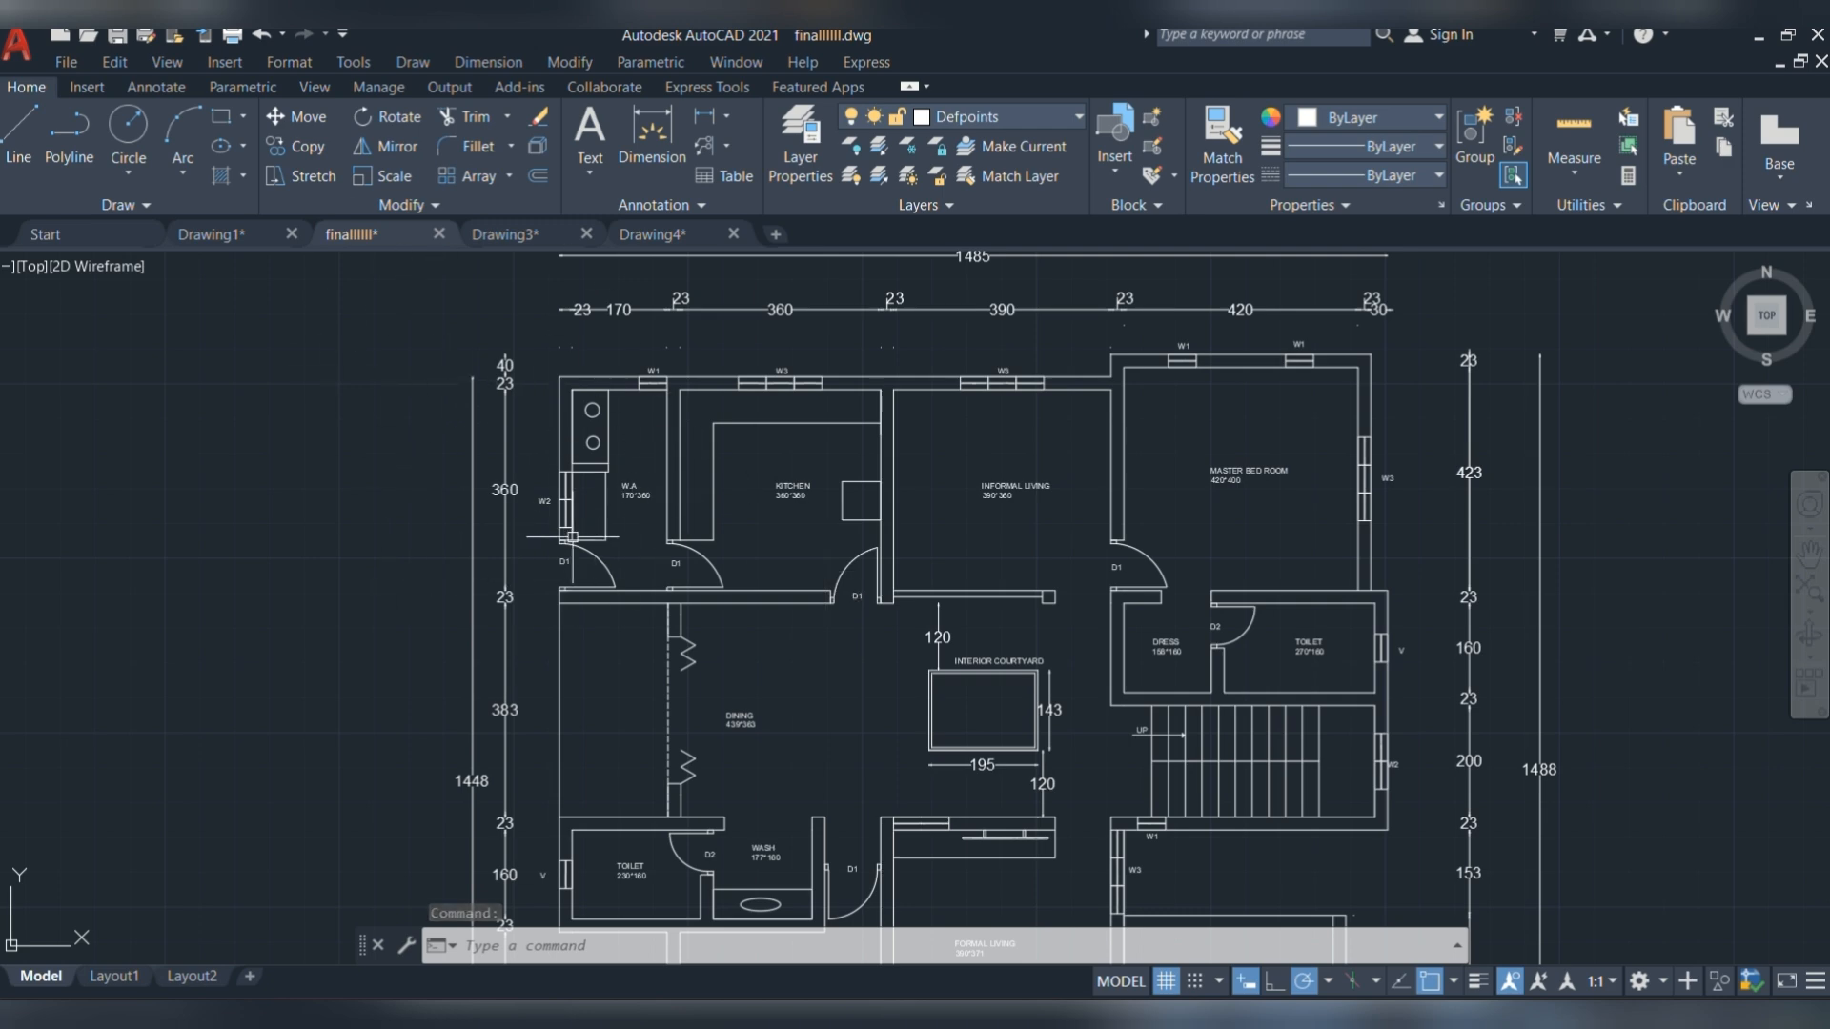
# - Try selecting the work area, kitchen and dining part of the floor plan with a rectangular window and with a lasso
pyautogui.click(379, 305)
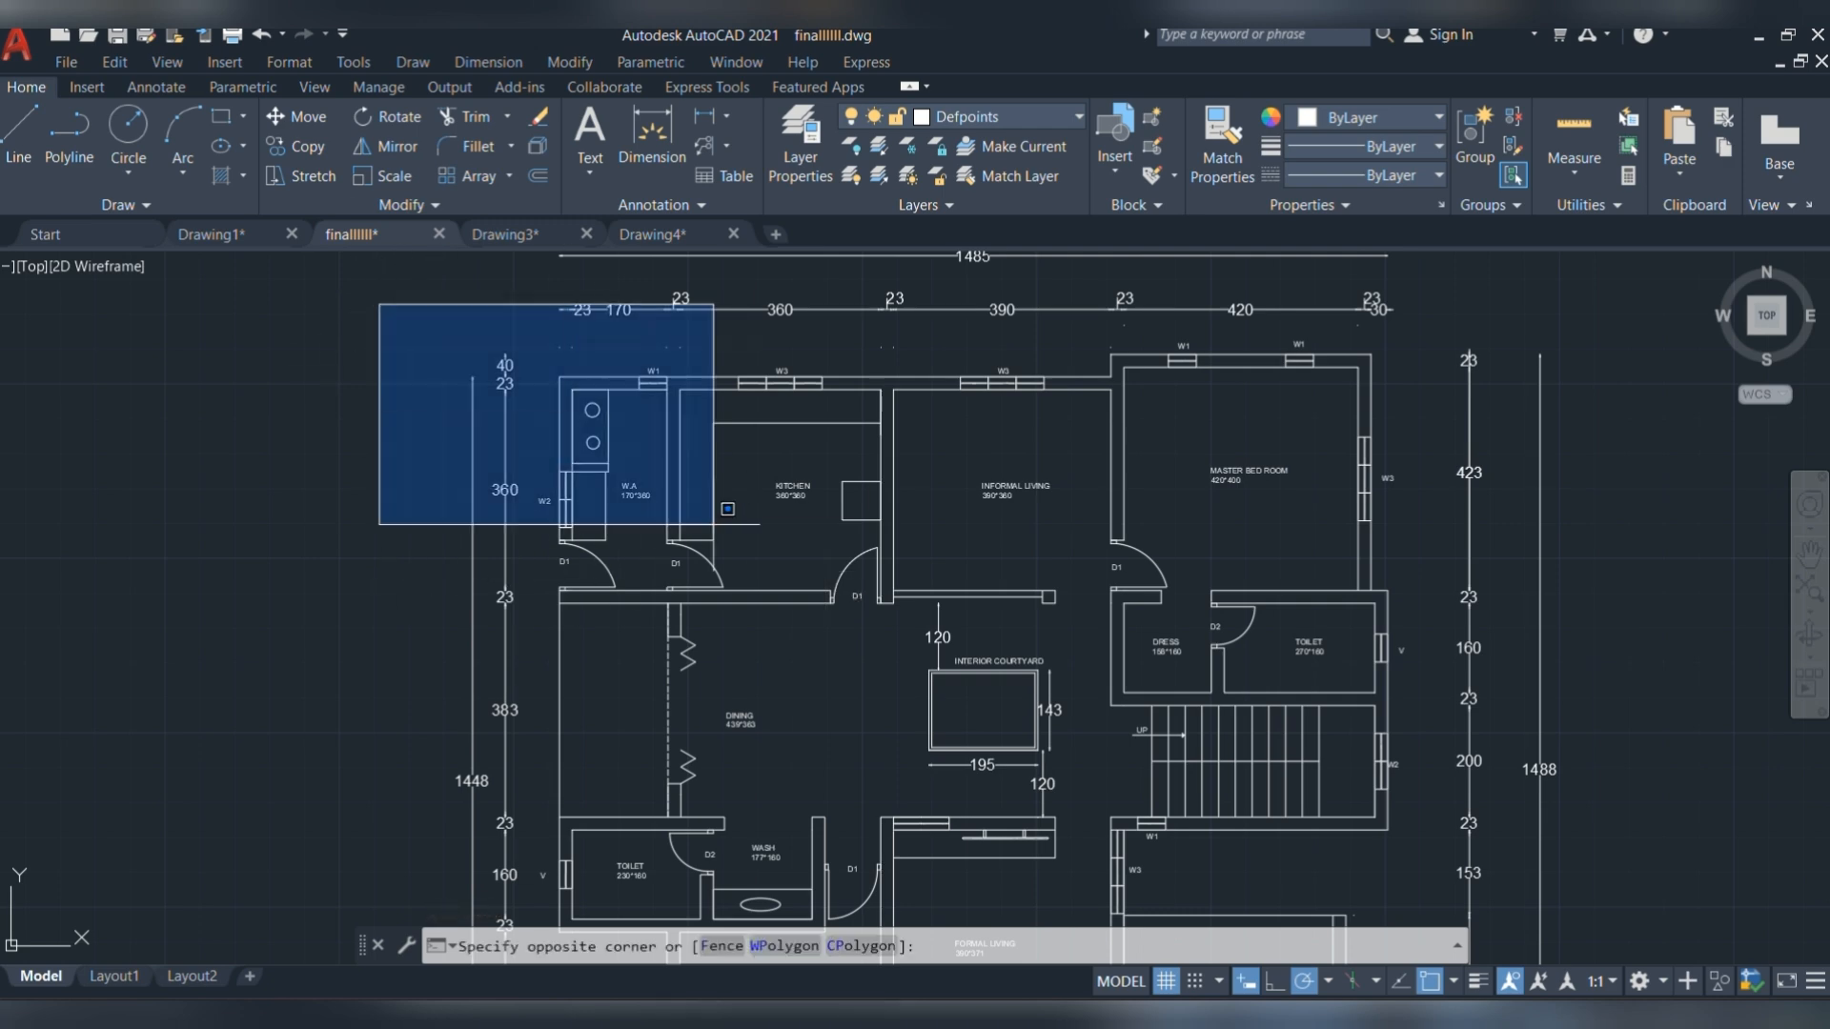
pyautogui.click(1094, 906)
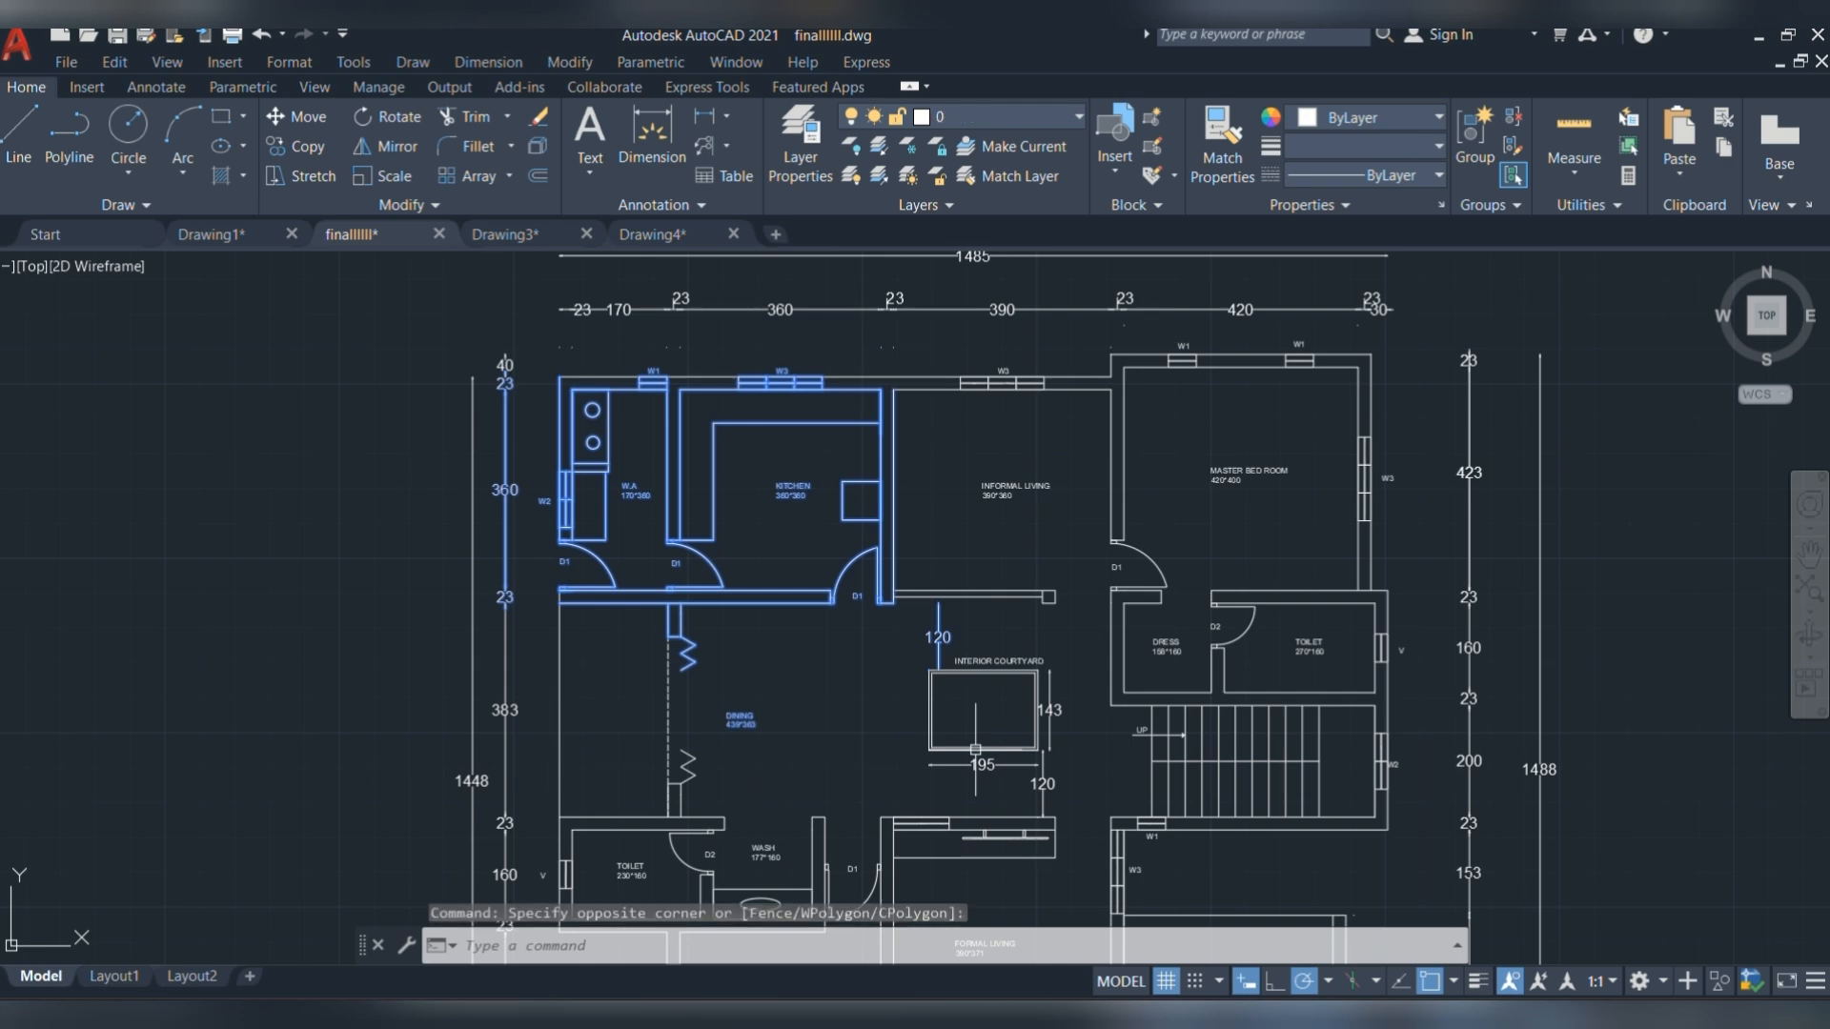
pyautogui.press('Escape')
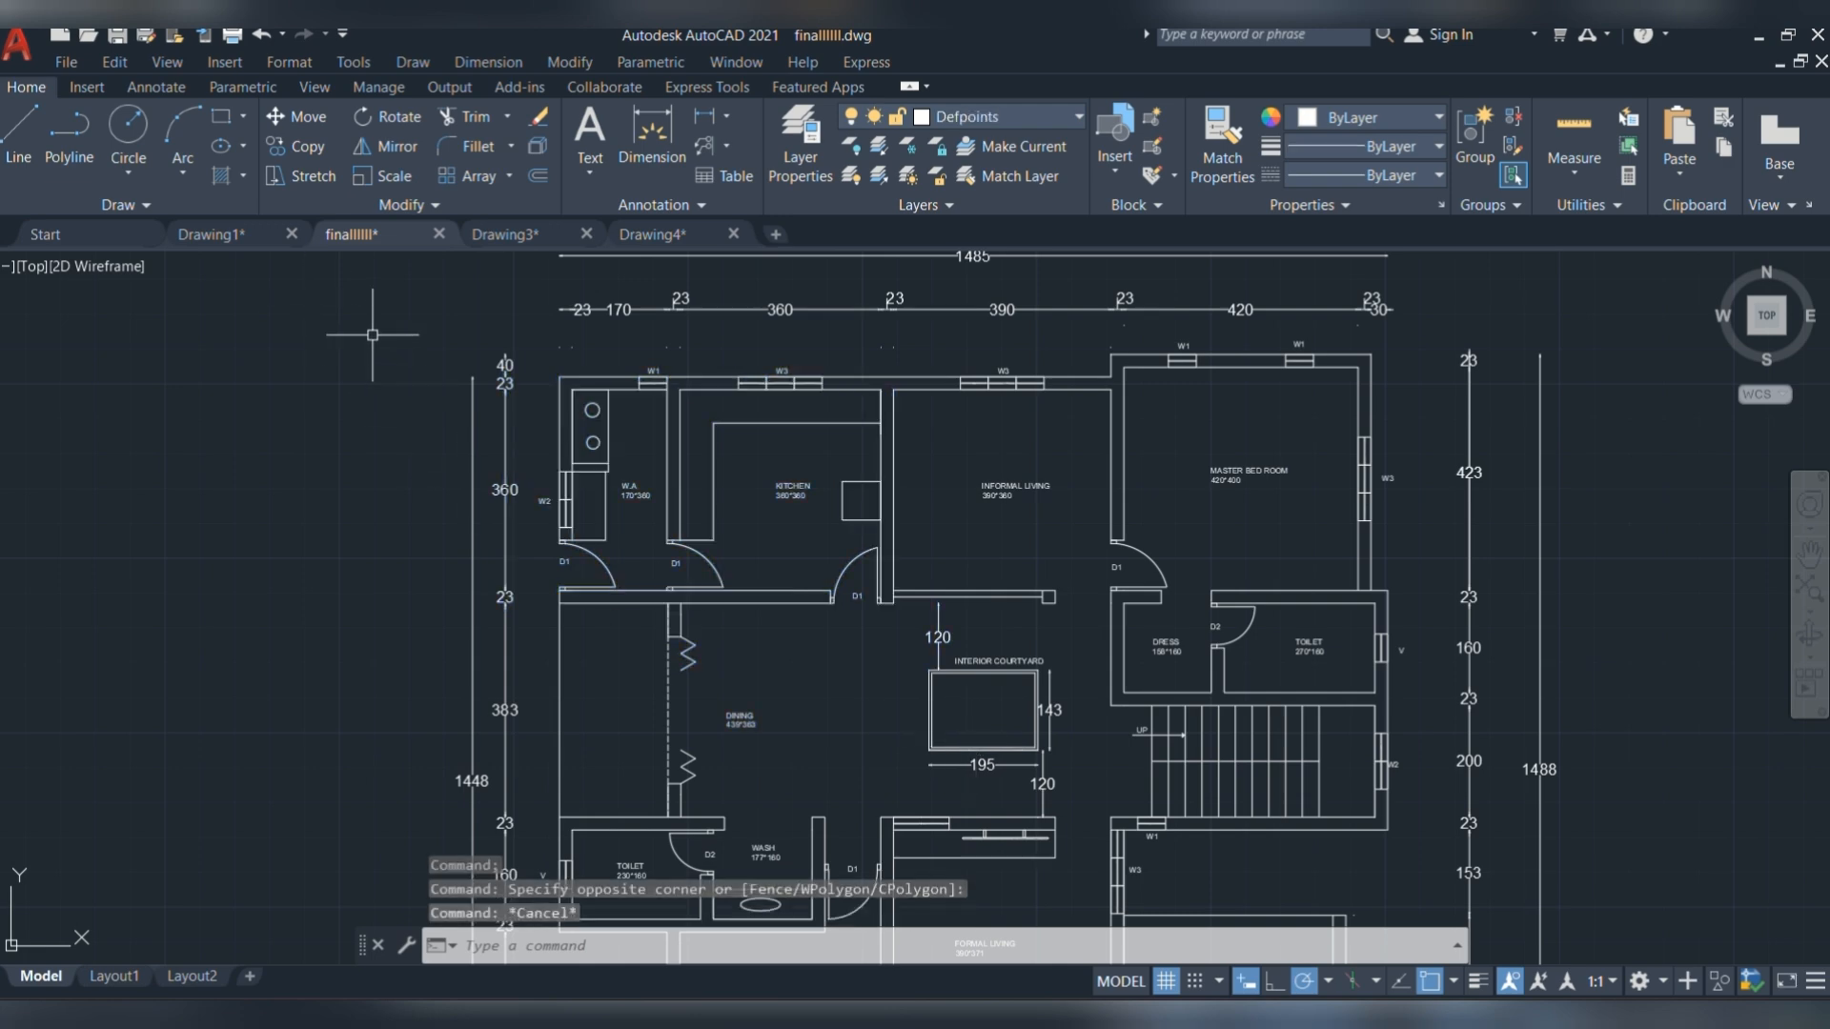
pyautogui.moveTo(374, 334)
pyautogui.mouseDown()
pyautogui.moveTo(676, 289)
pyautogui.moveTo(781, 657)
pyautogui.moveTo(448, 872)
pyautogui.moveTo(357, 619)
pyautogui.mouseUp()
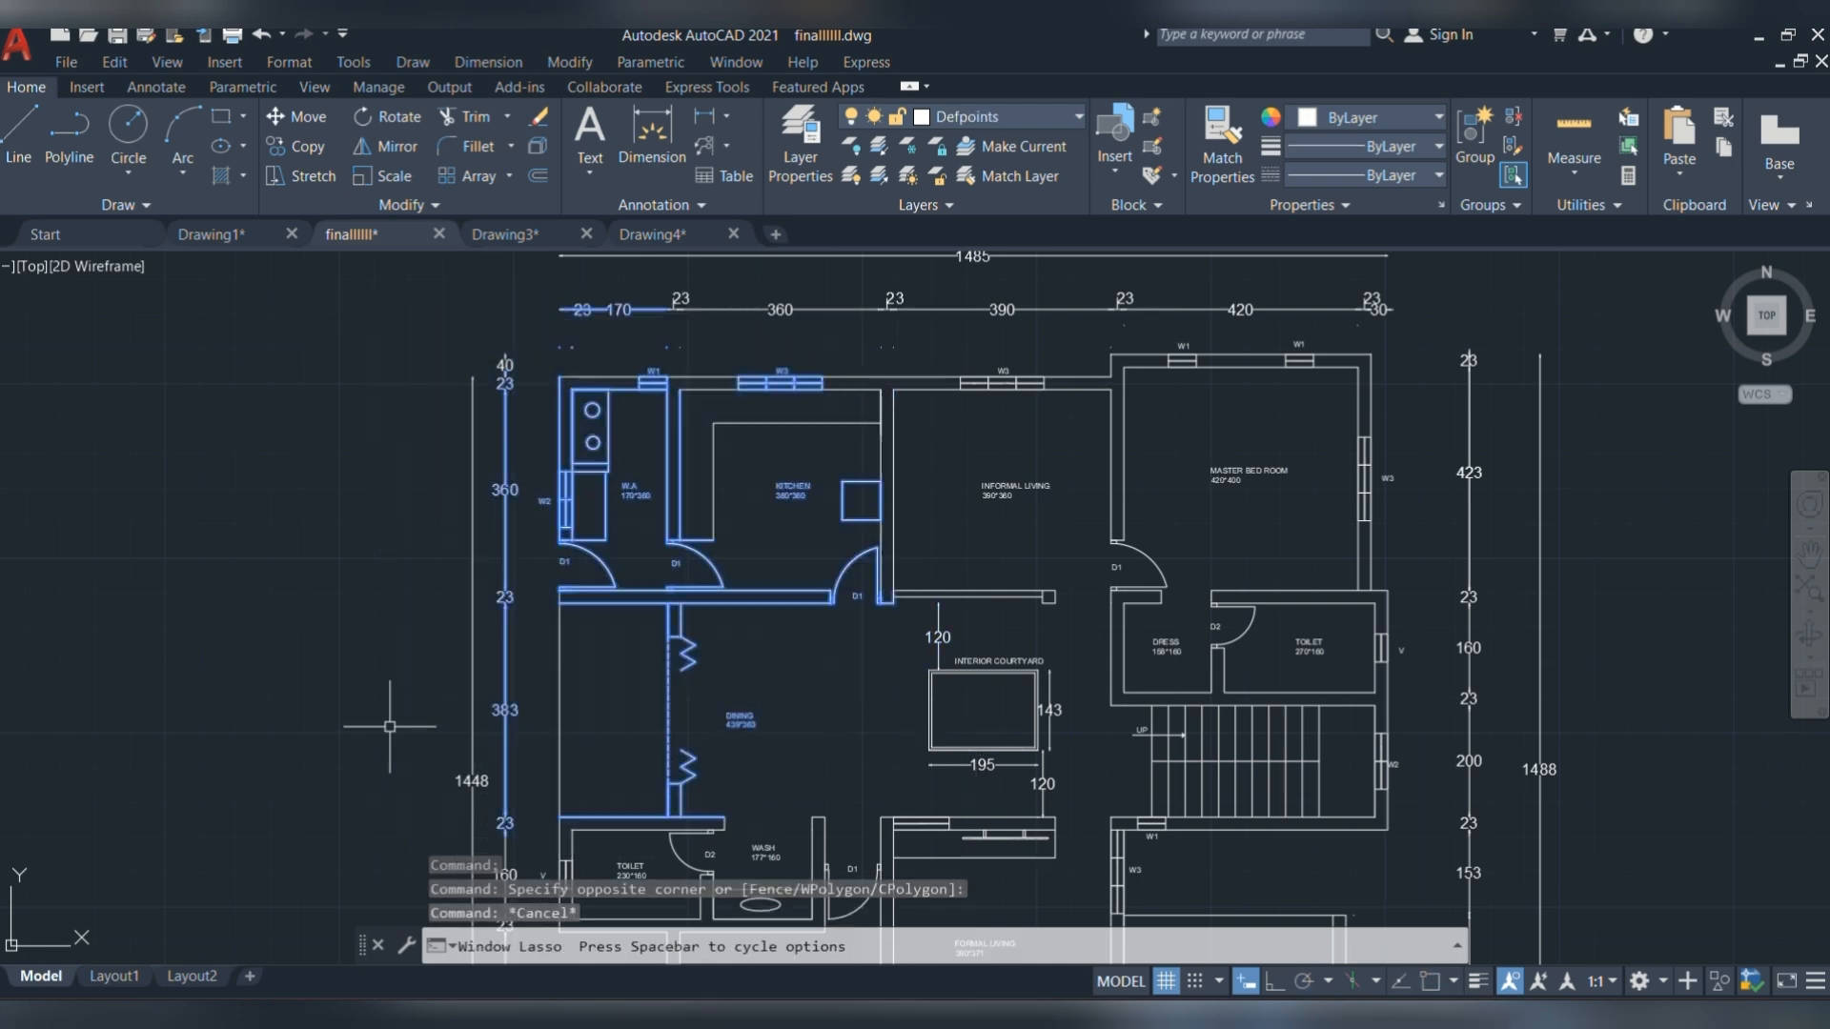
pyautogui.press('Escape')
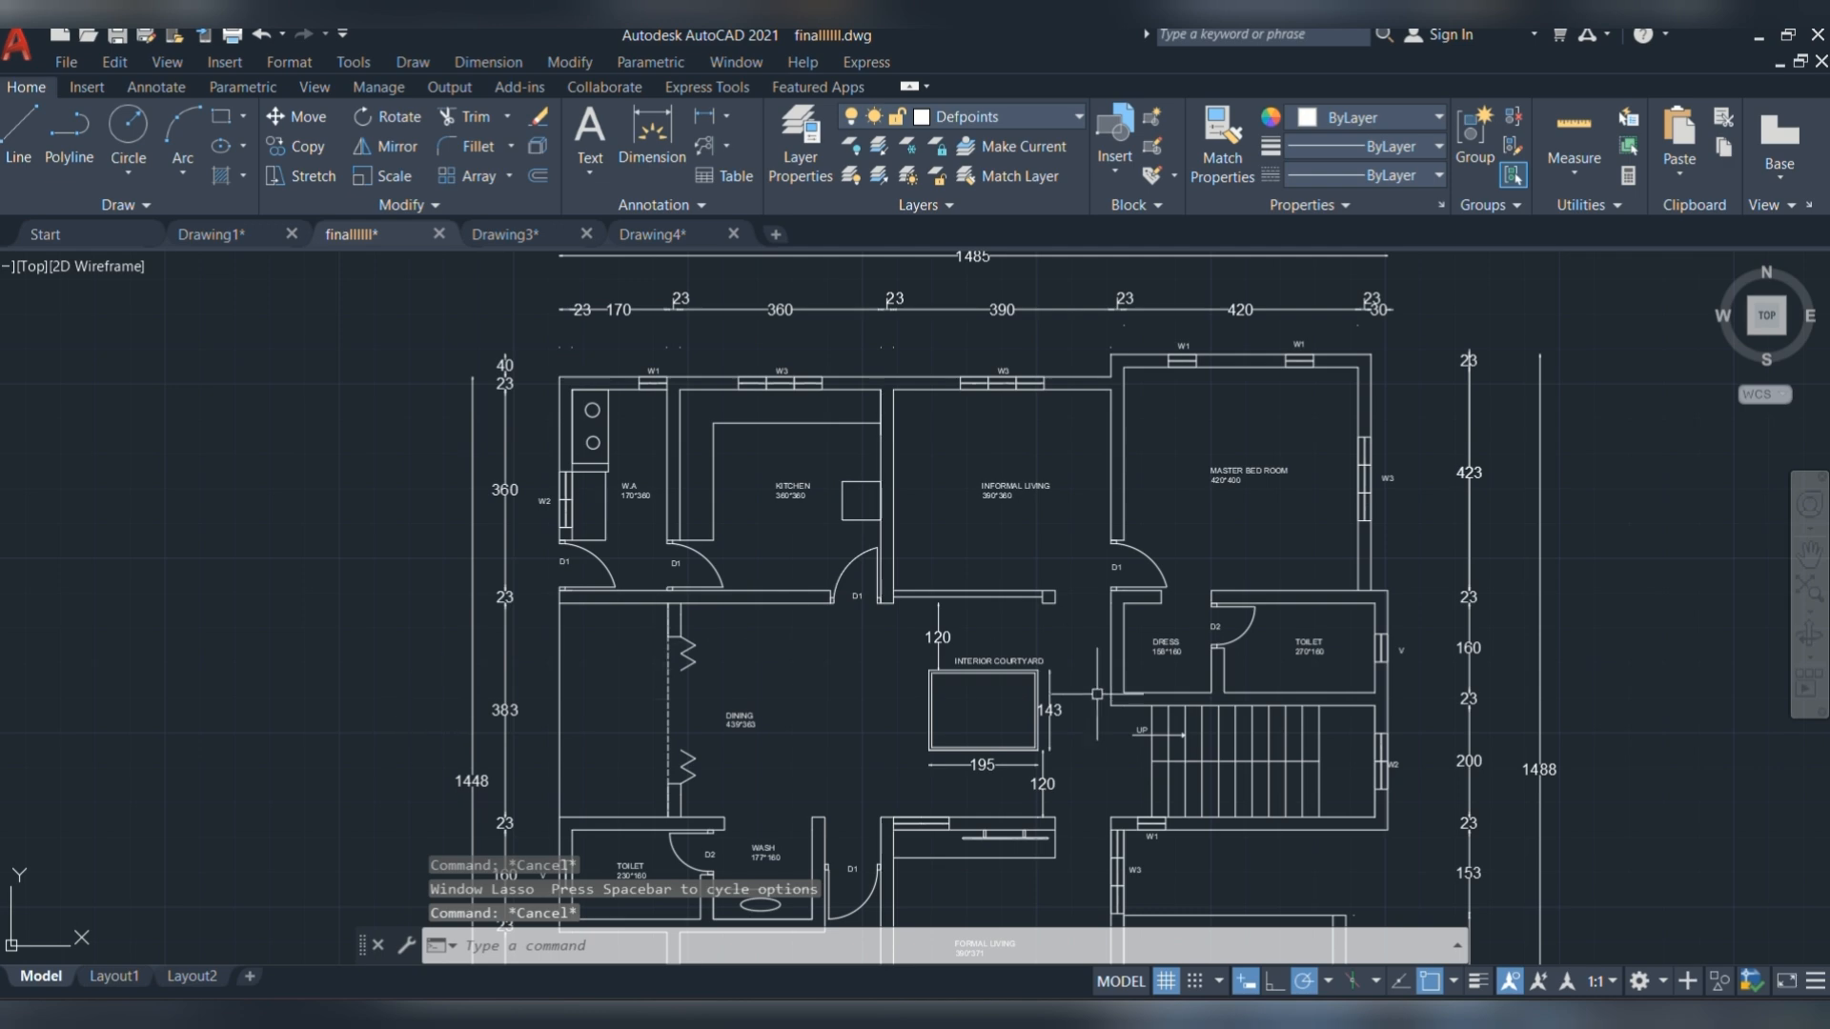
# - Turn off the Allow press and drag for Lasso selection mode in Options and apply the change
pyautogui.rightClick(1445, 559)
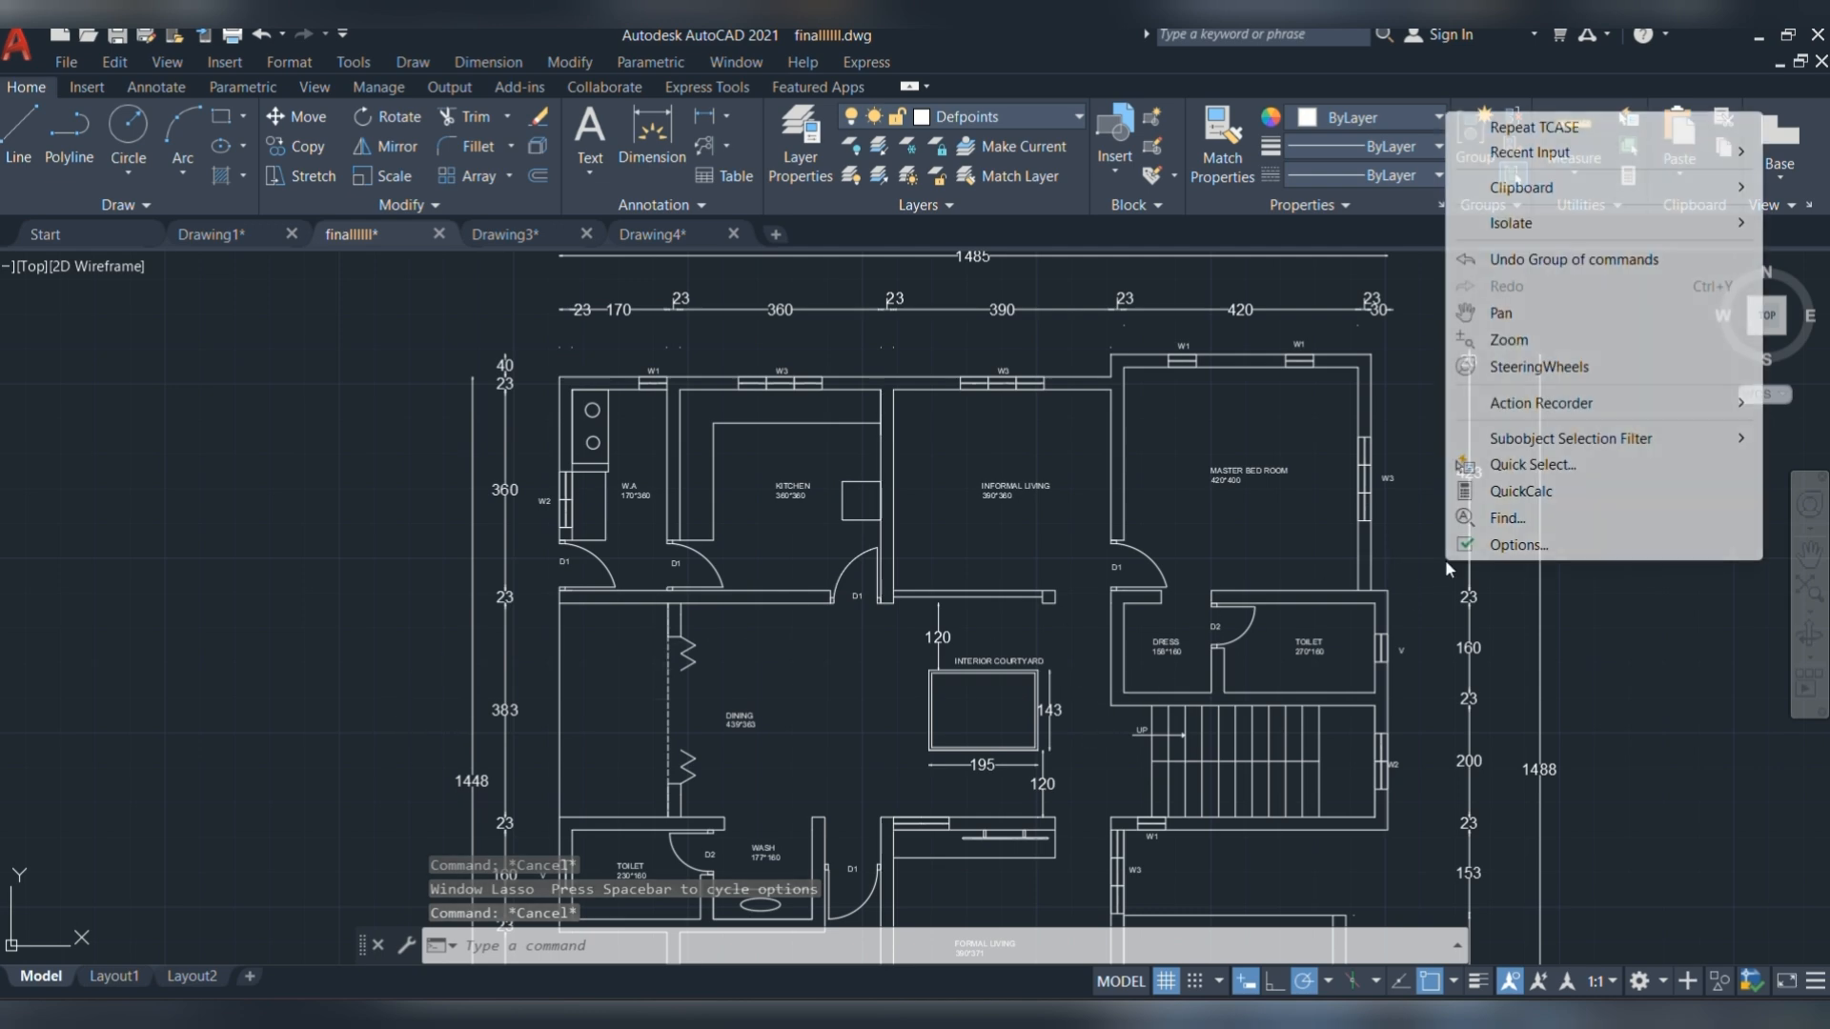
pyautogui.click(1506, 544)
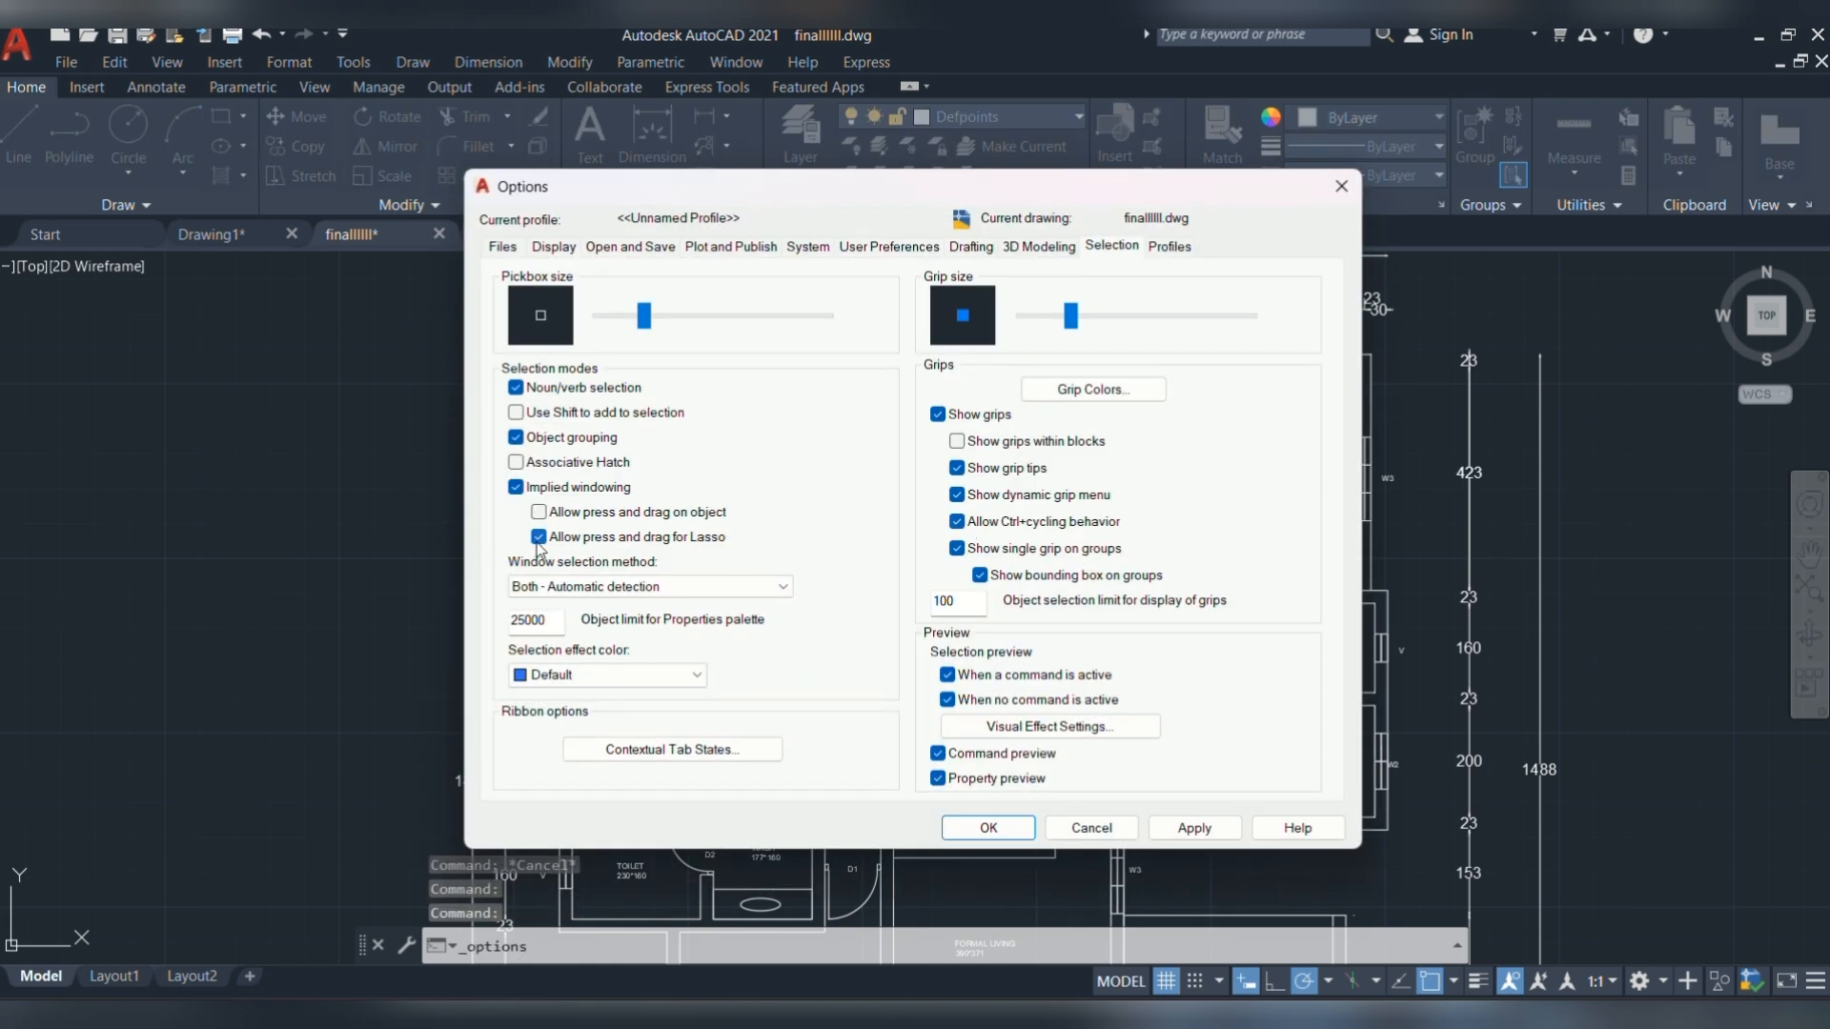
pyautogui.click(1194, 827)
pyautogui.click(988, 827)
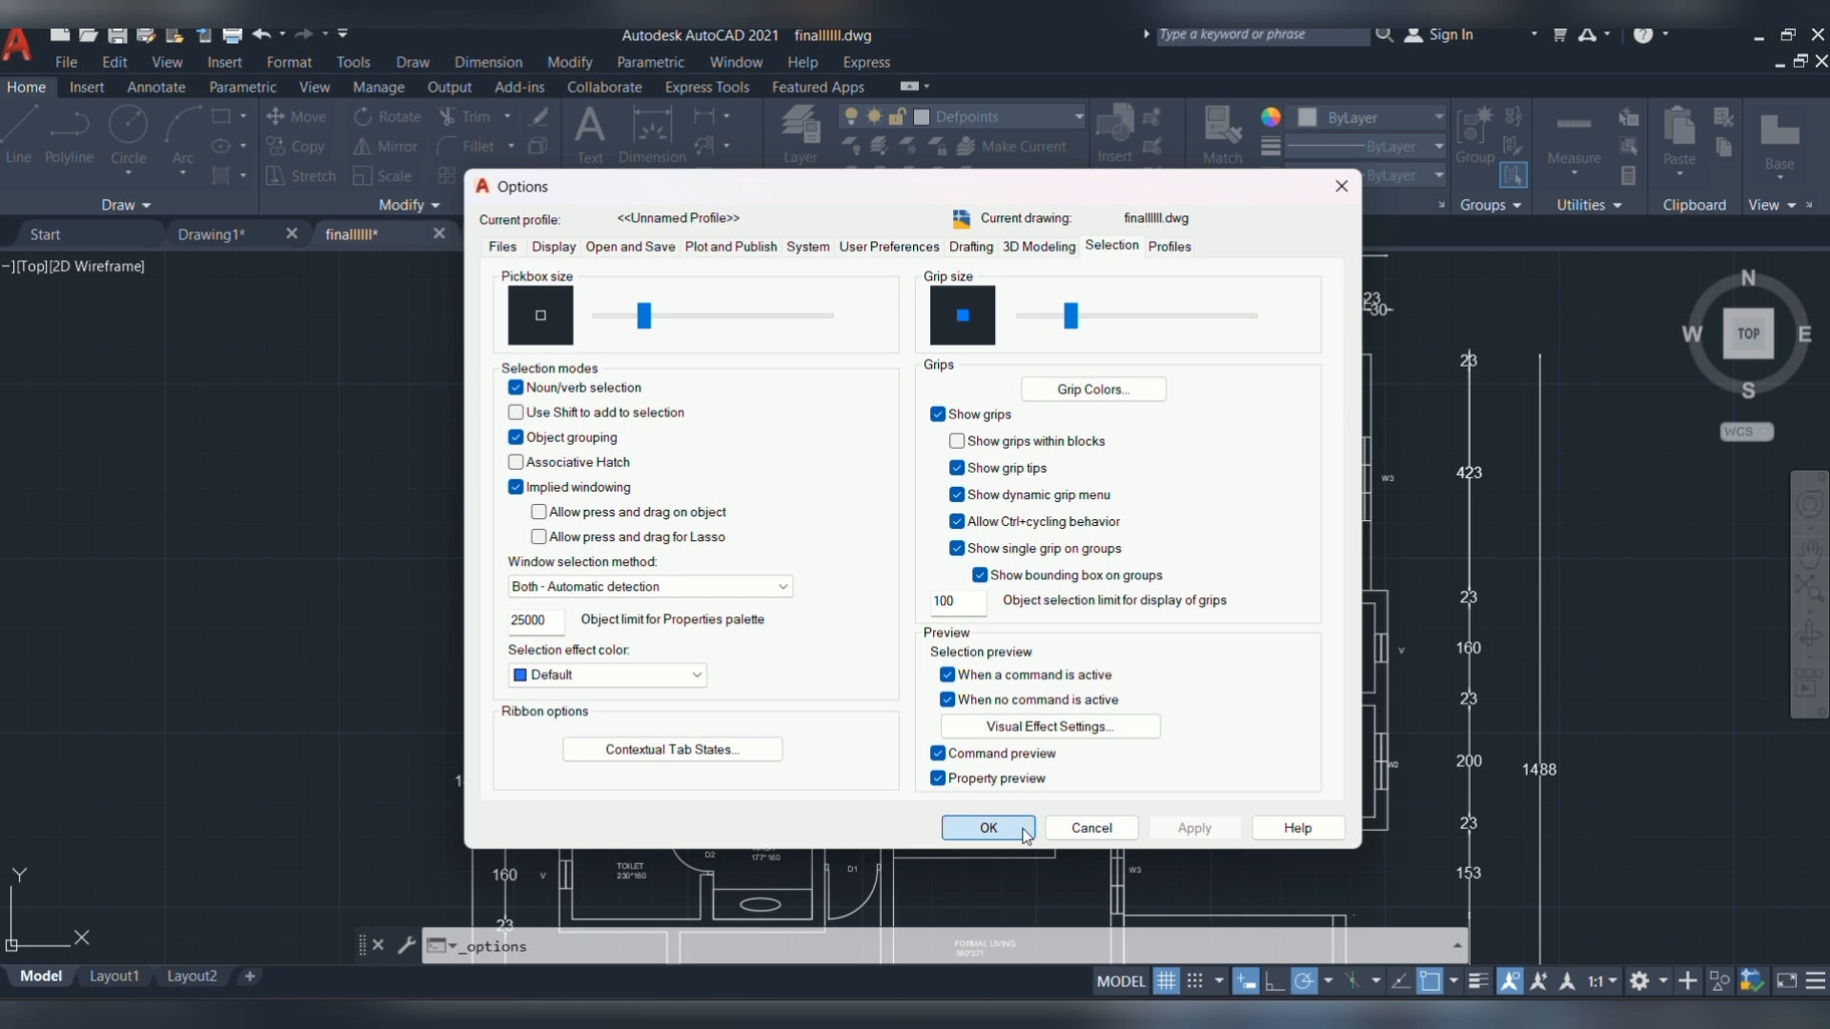
# - Try a rectangular window selection from beyond the work area's outer corner to the interior courtyard, then cancel it
pyautogui.click(434, 287)
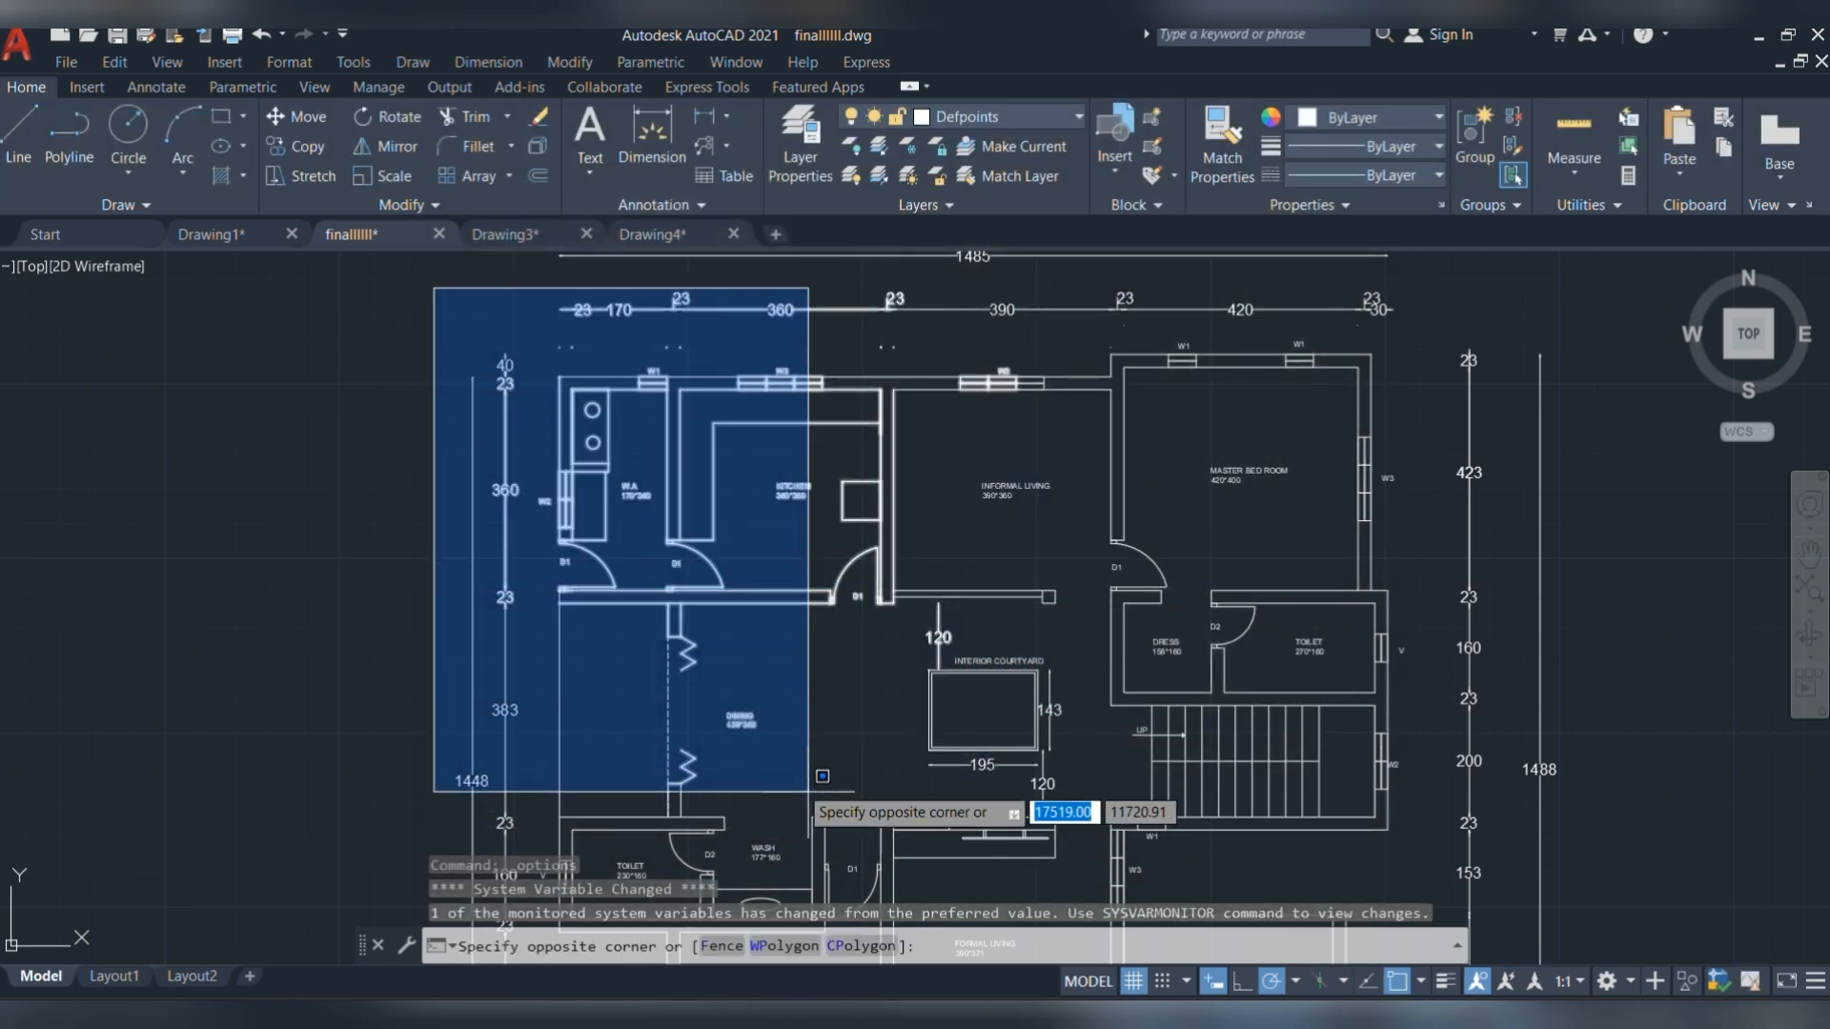
pyautogui.click(962, 723)
pyautogui.press('Escape')
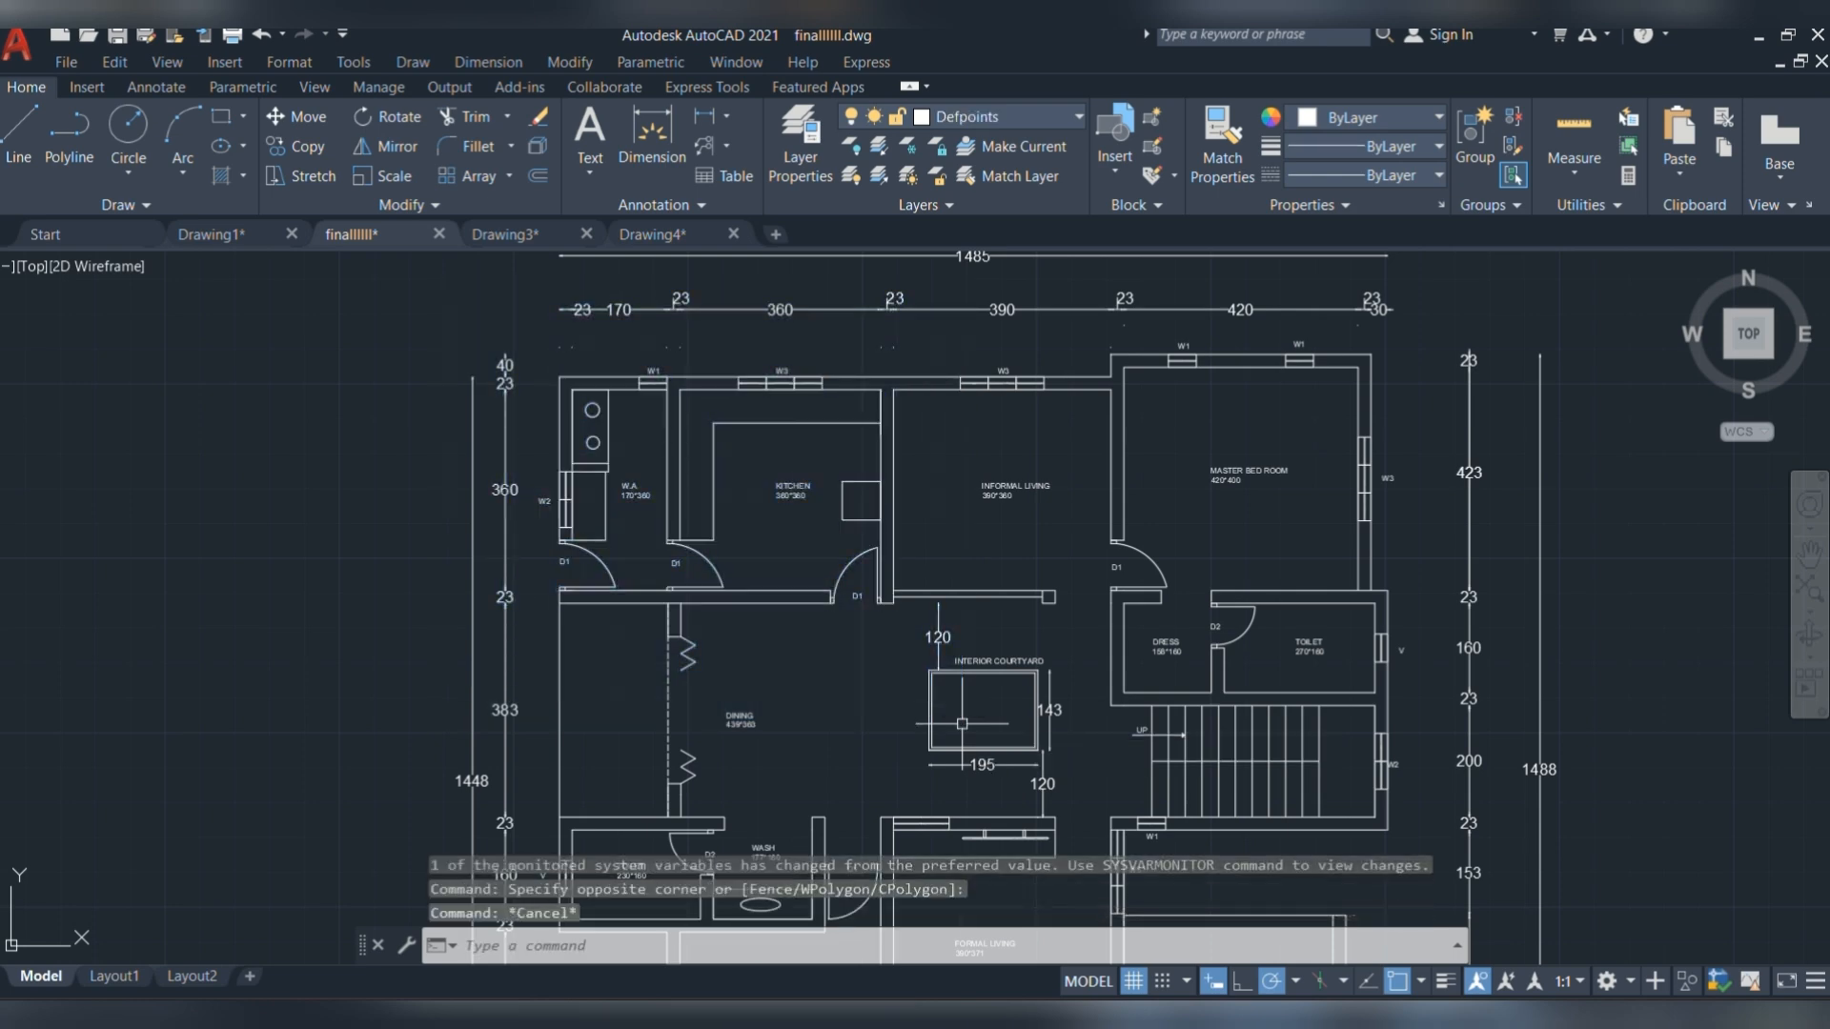
pyautogui.click(362, 479)
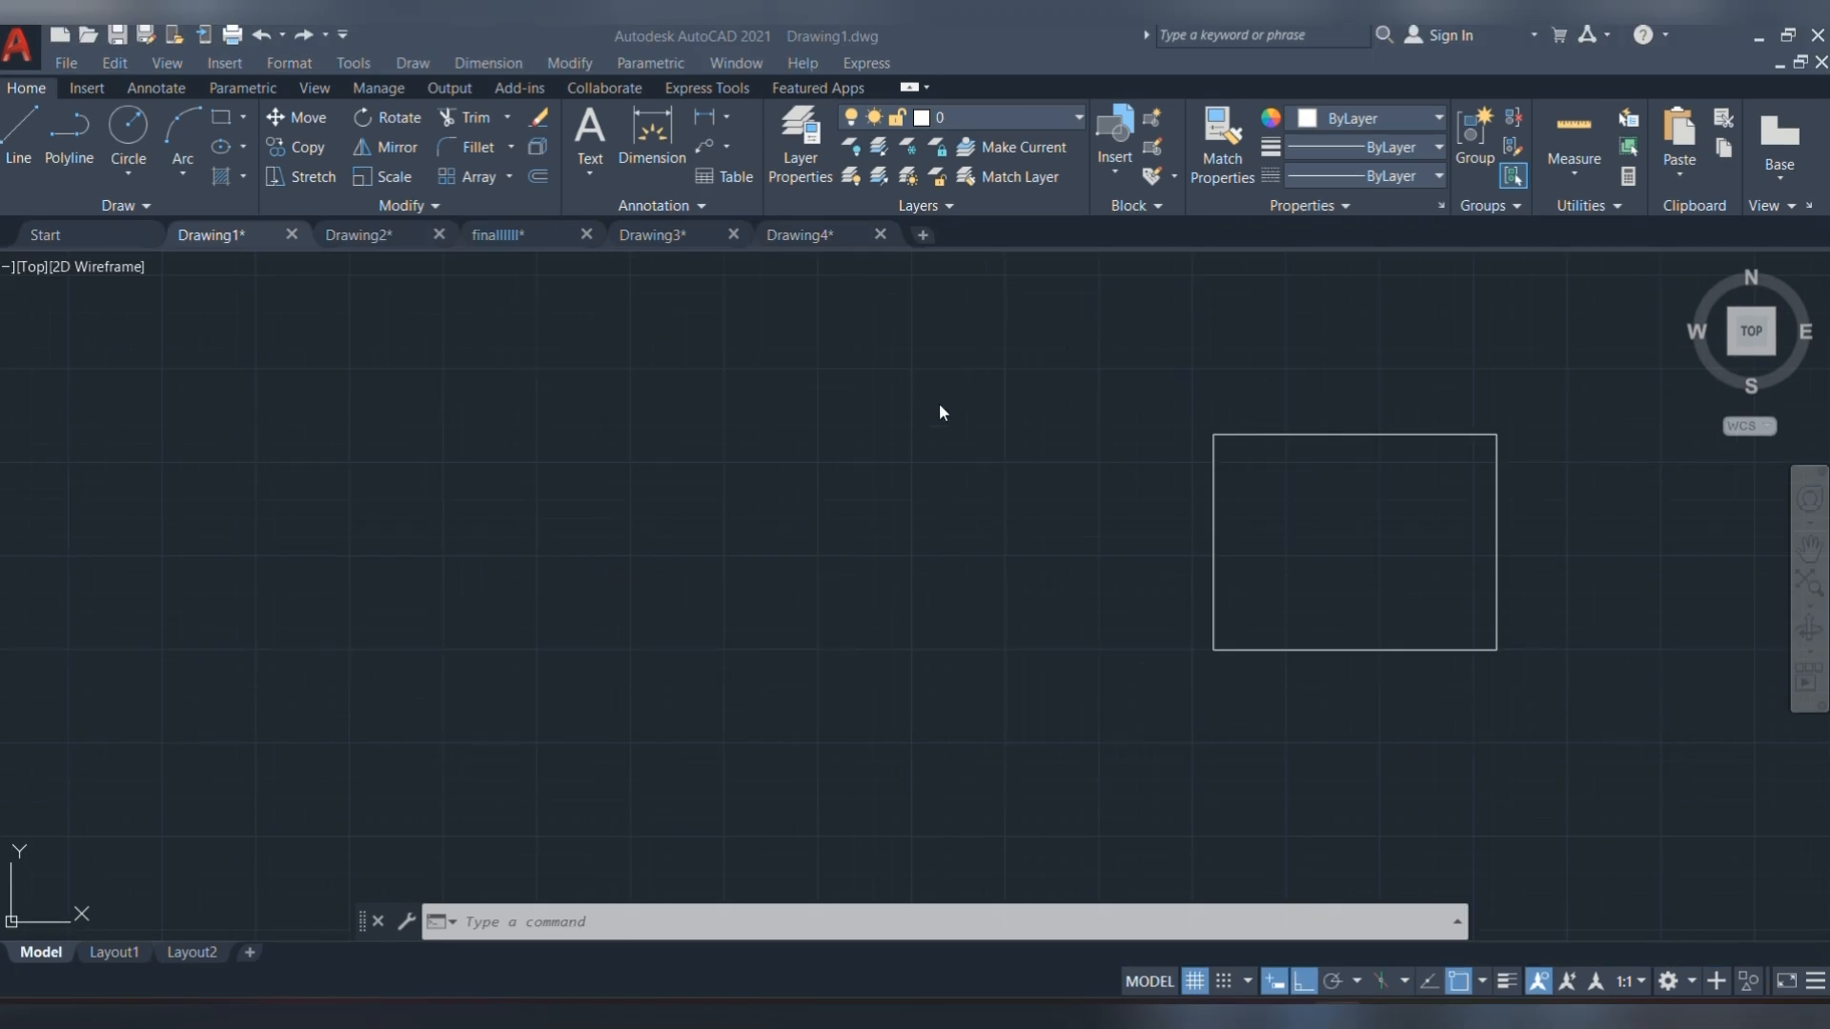
# - Fillet the upper-left corner of the rectangle in Drawing1 with a radius of 10
pyautogui.click(473, 146)
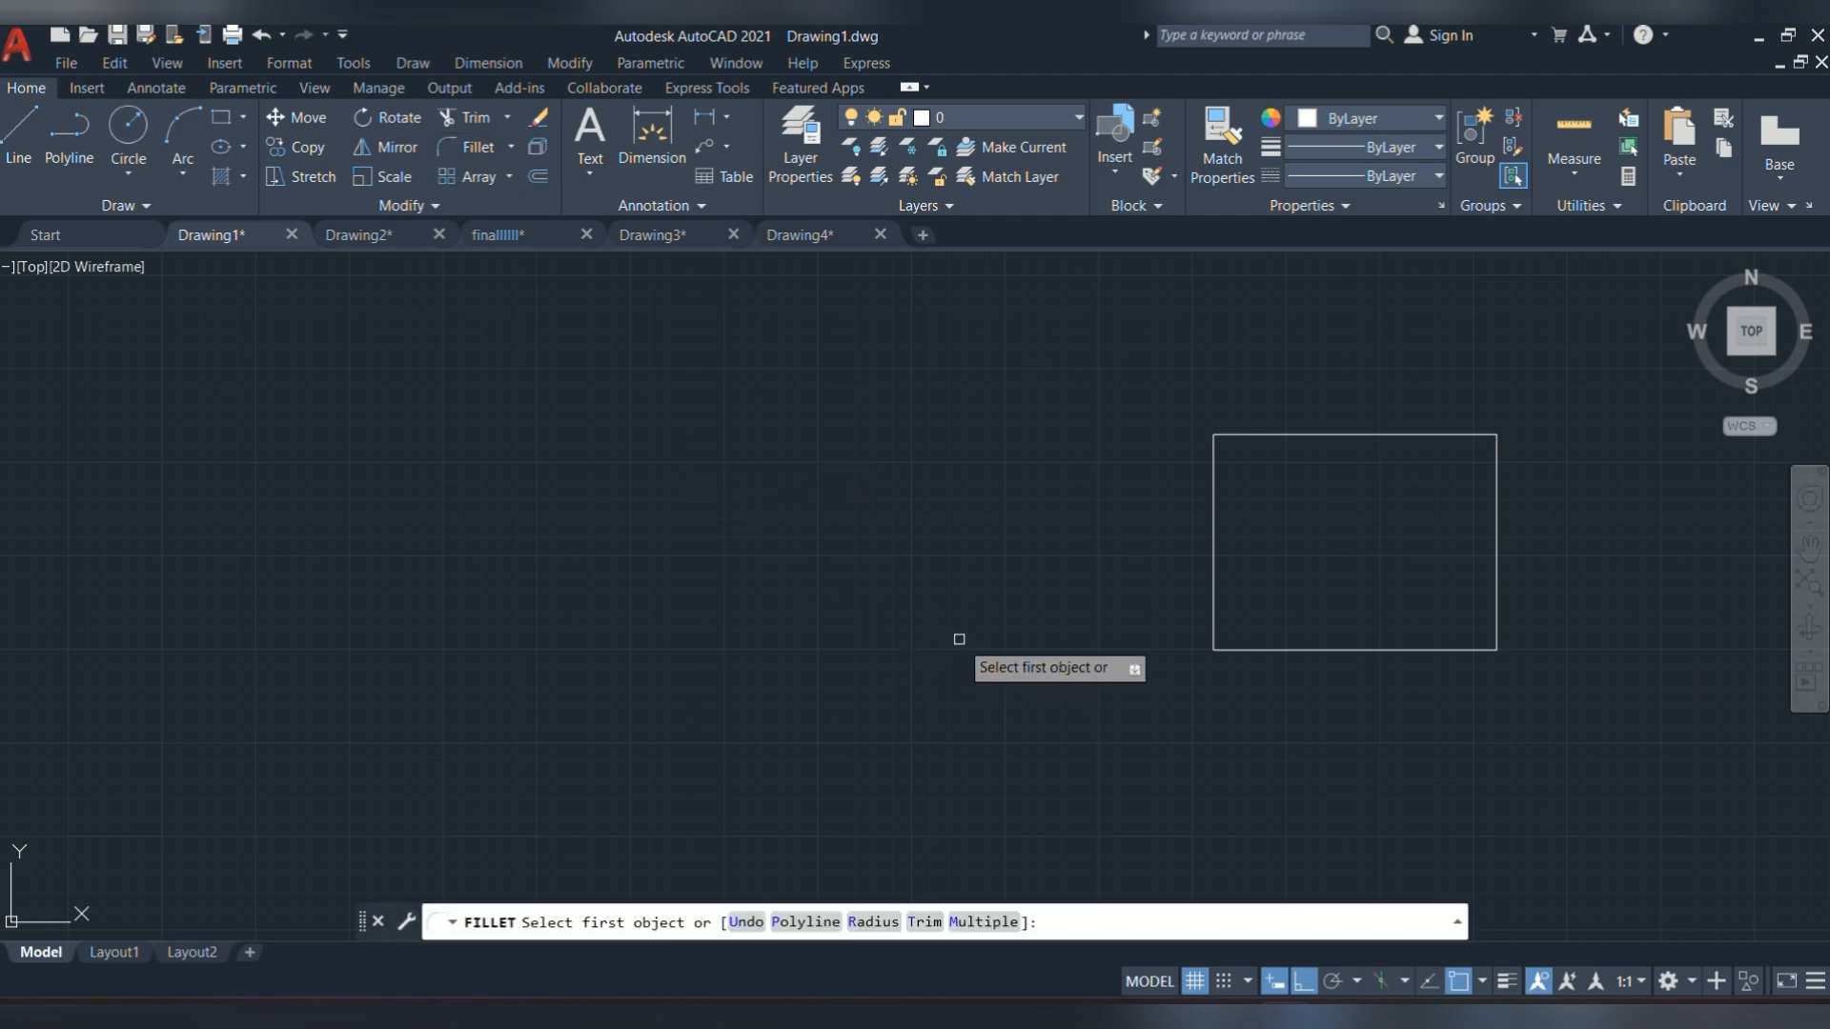
pyautogui.click(874, 923)
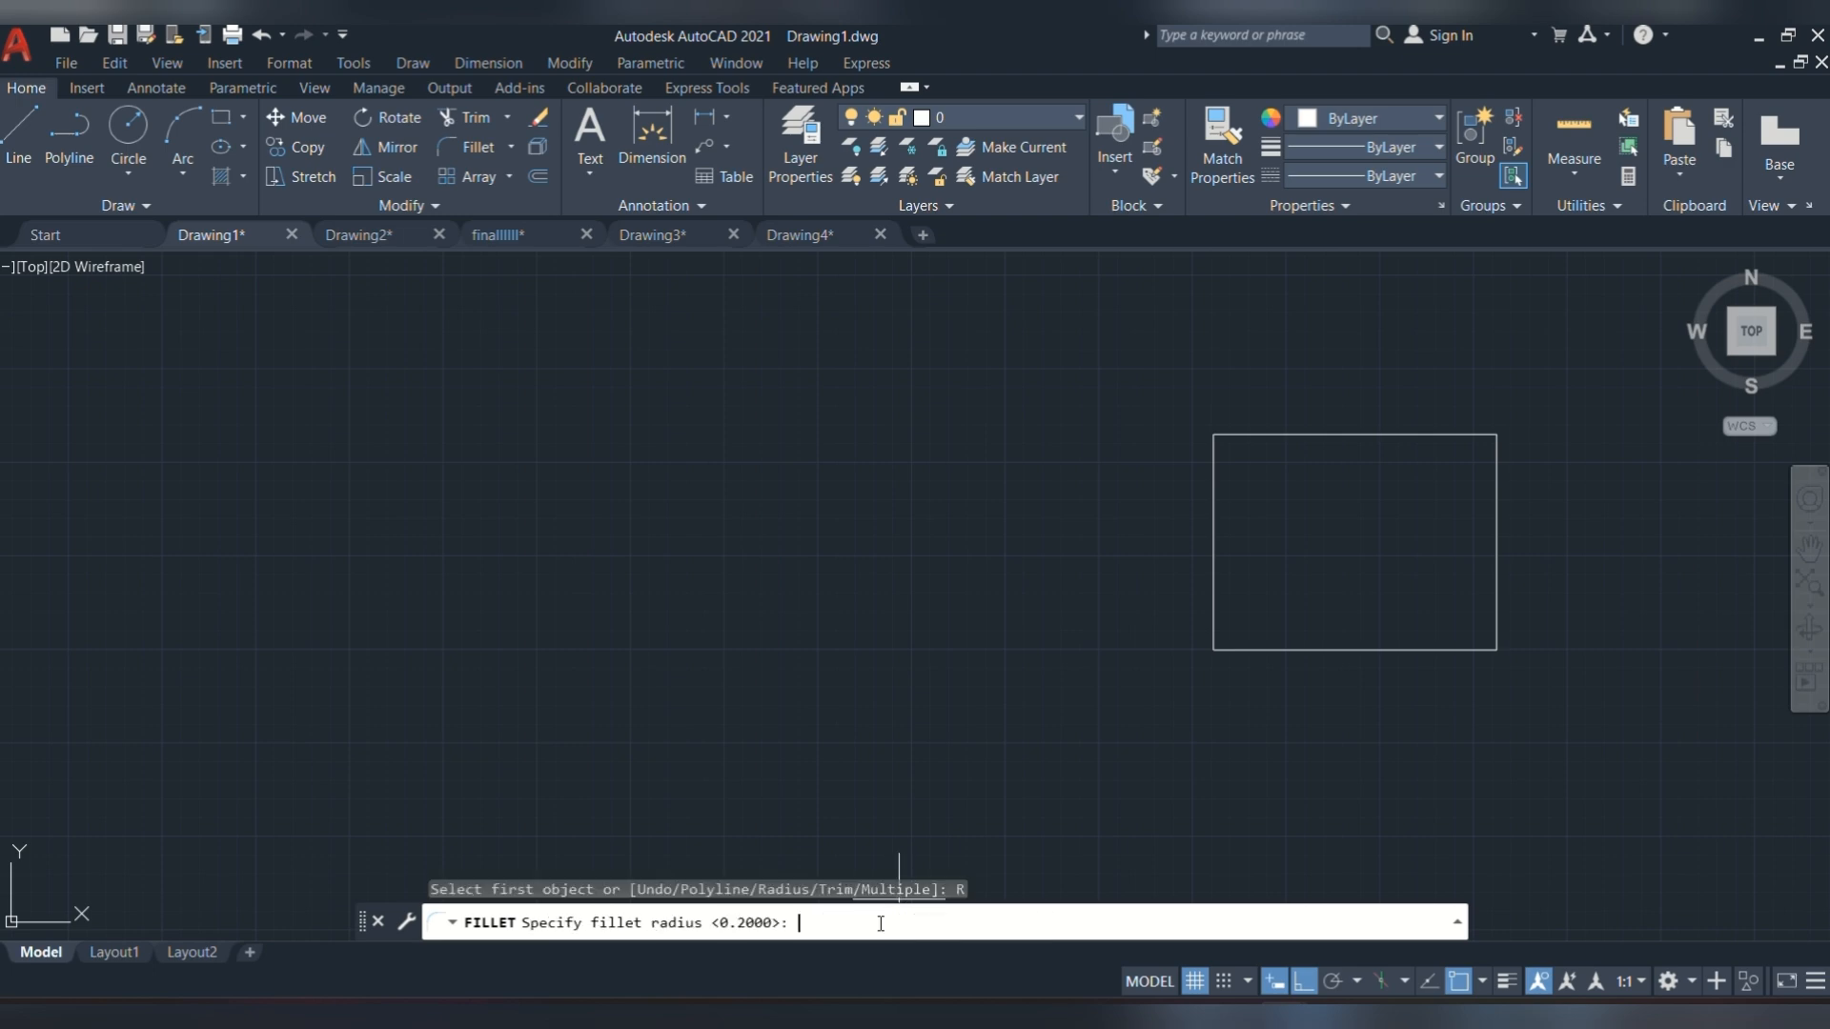
pyautogui.press('Return')
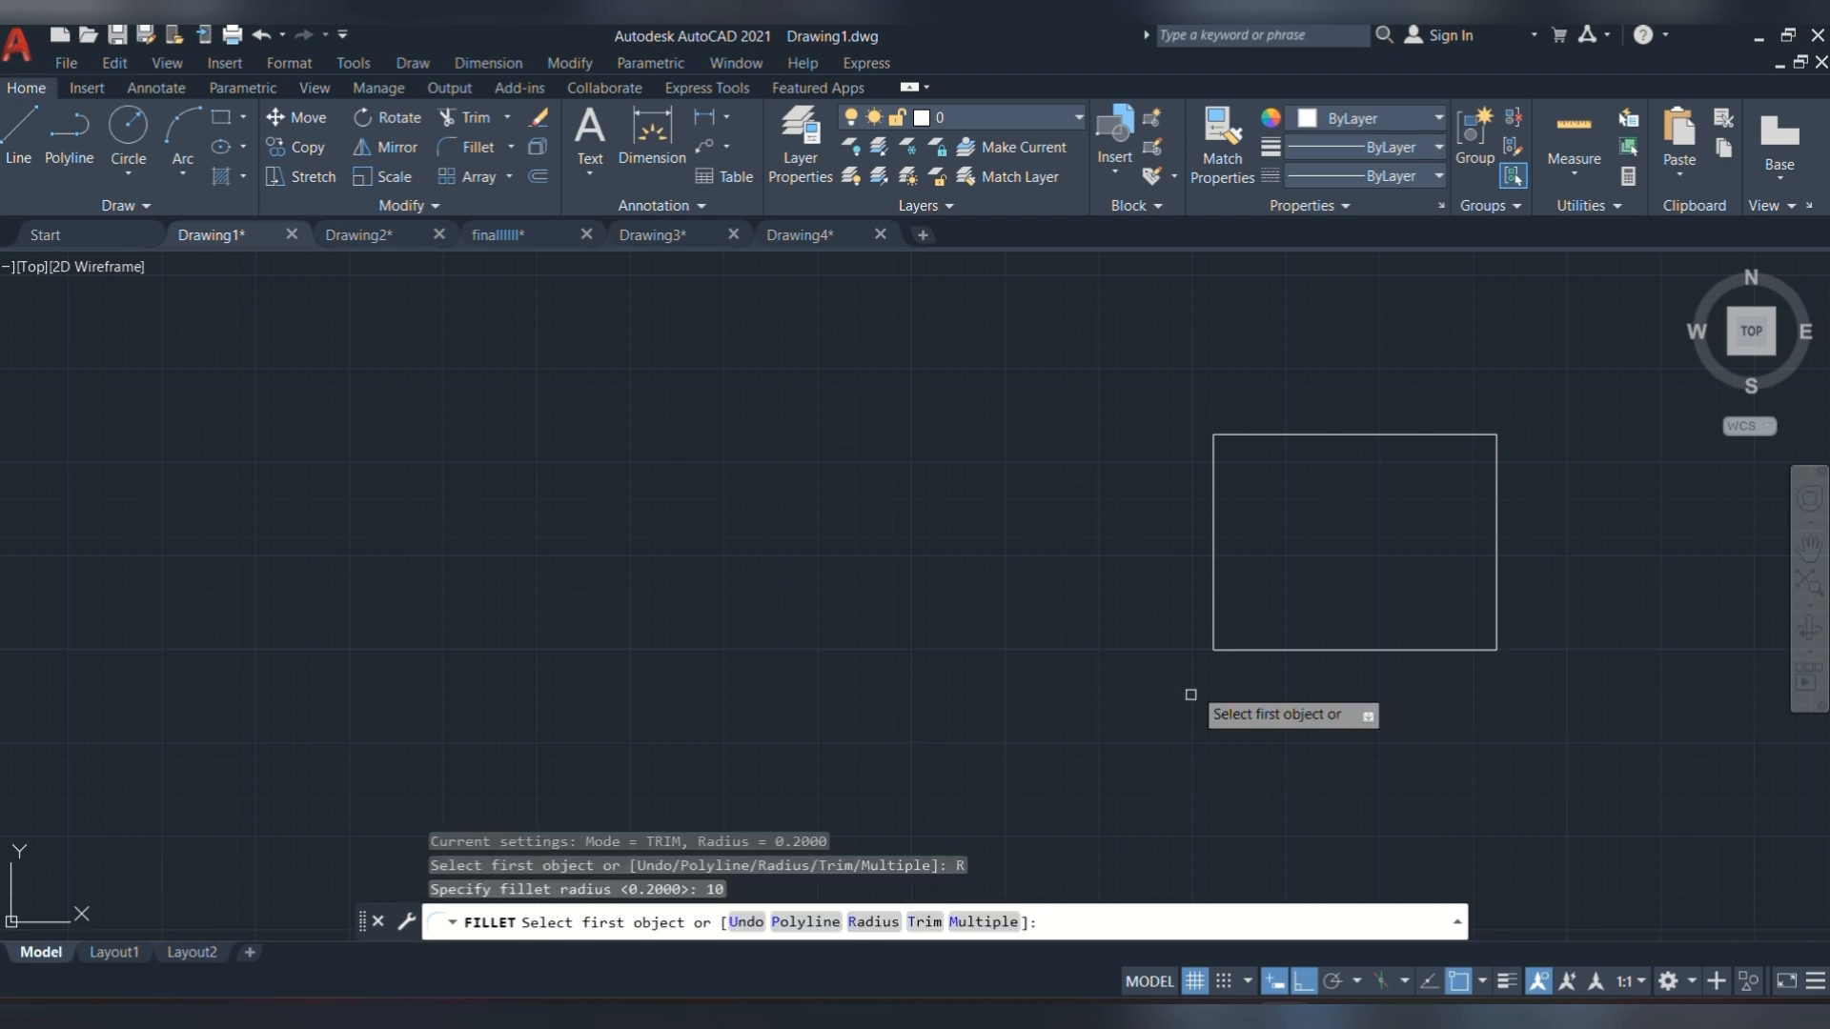
pyautogui.click(1214, 558)
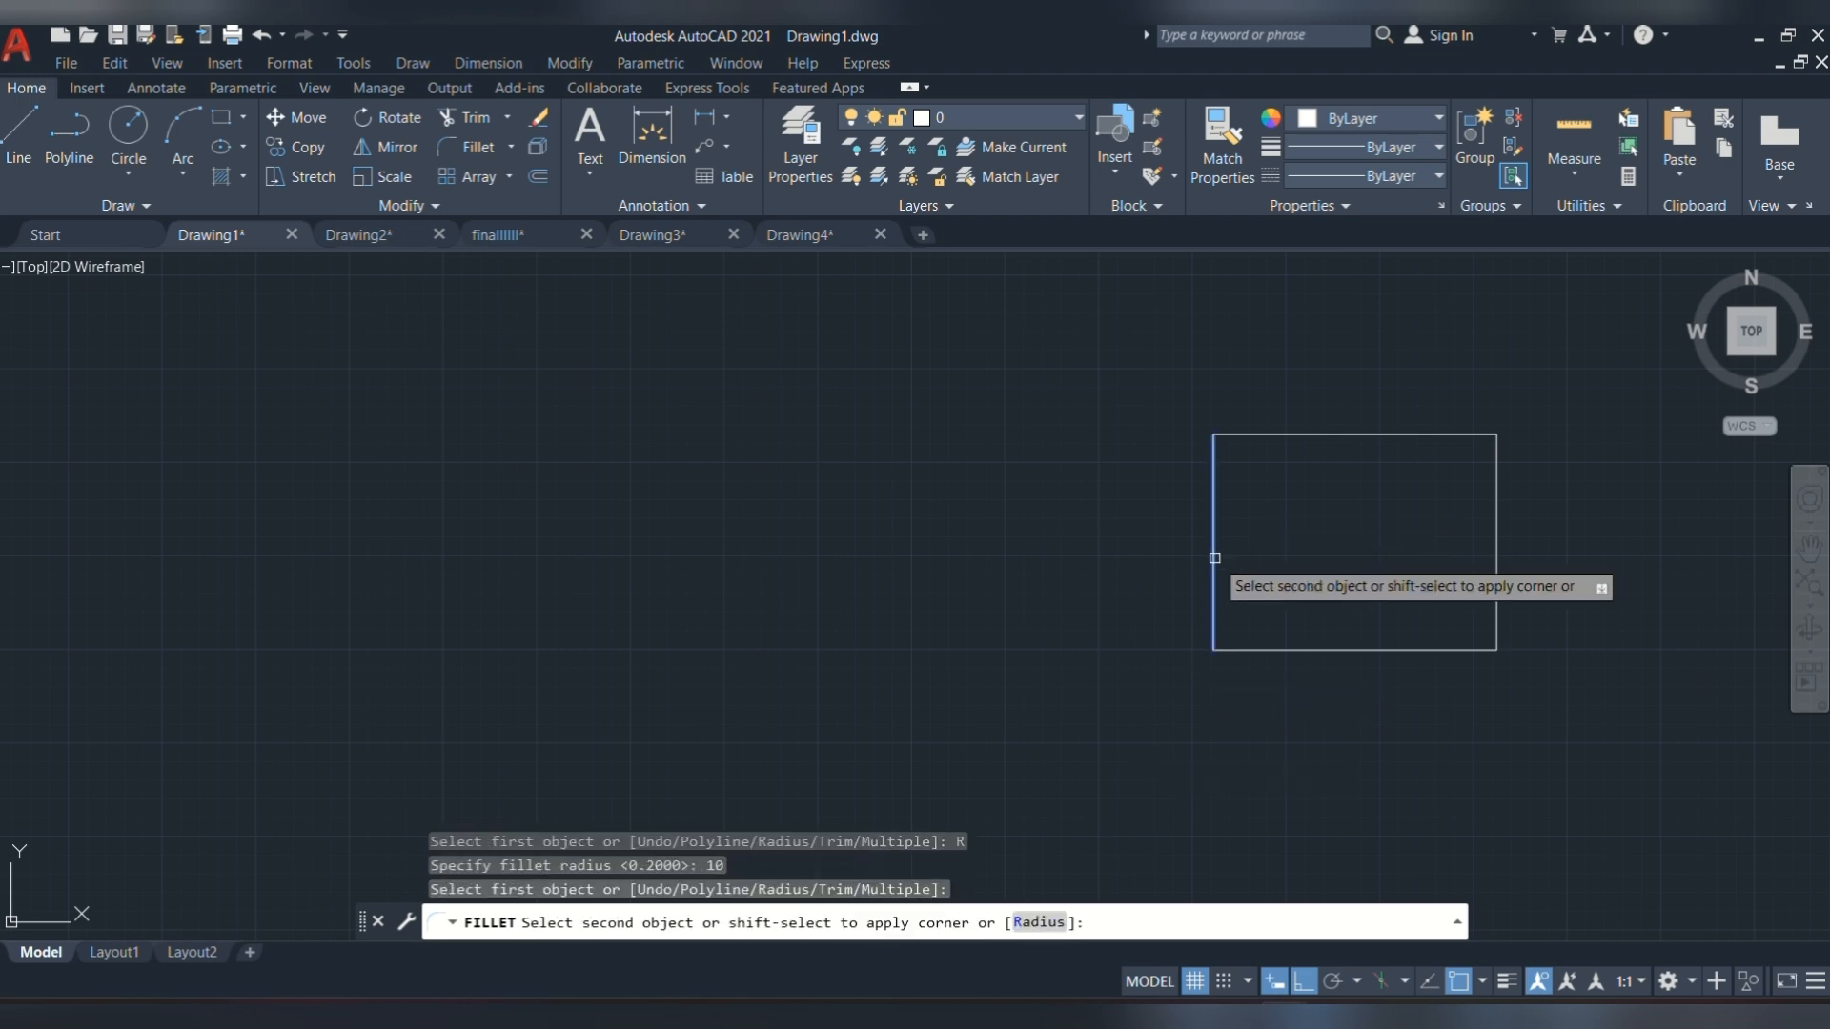
pyautogui.click(1285, 434)
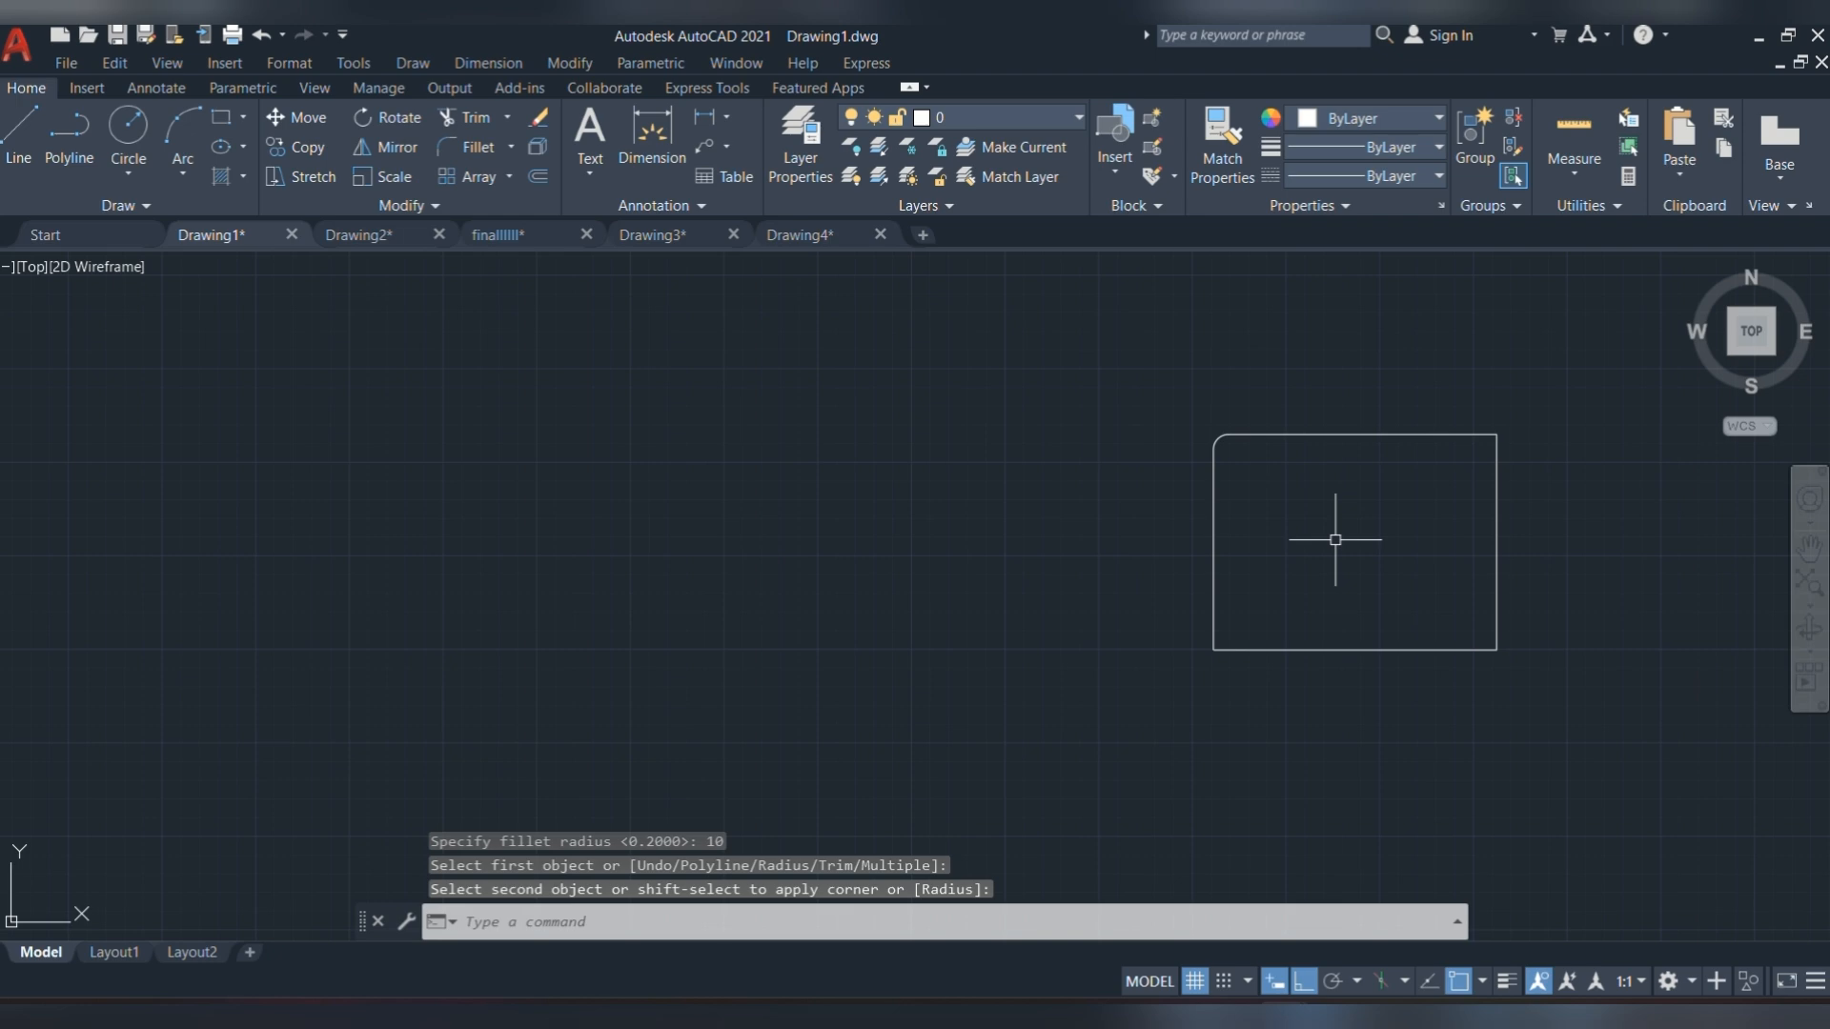
pyautogui.press('Escape')
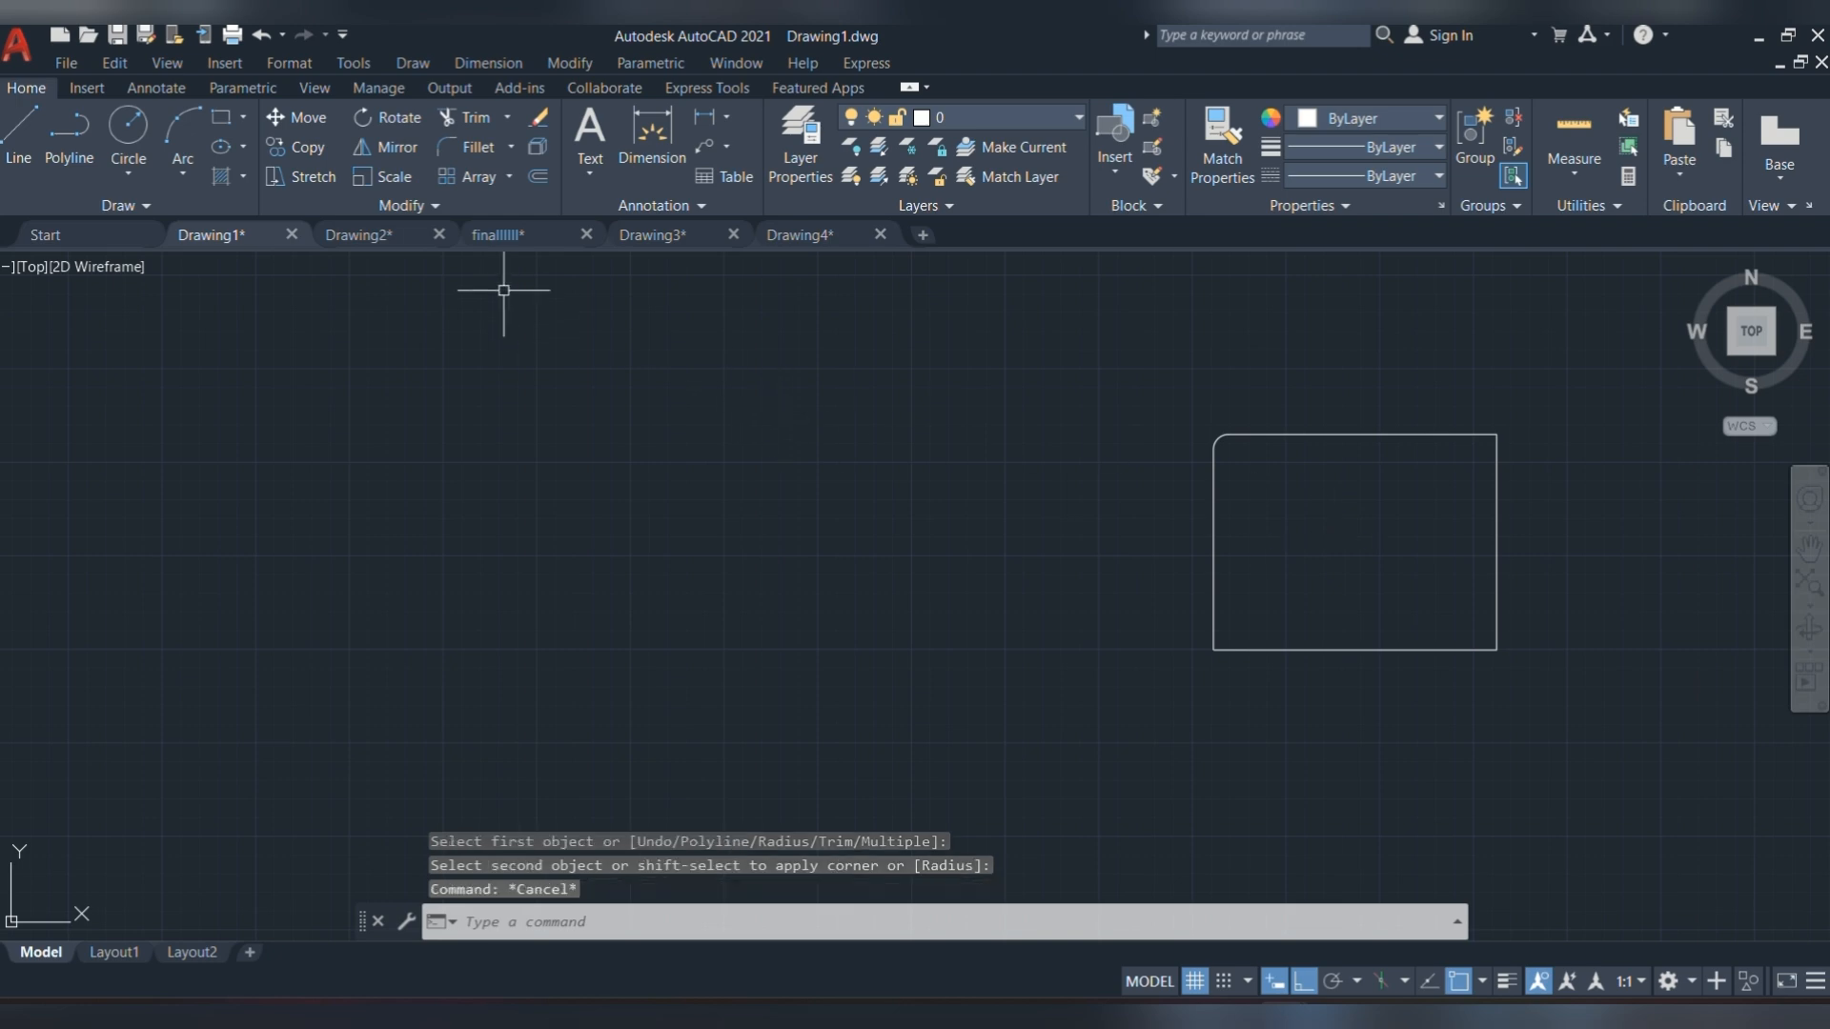
# - Draw a rectangle with a fillet radius of 20 in the empty area left of the existing rectangle
pyautogui.click(233, 115)
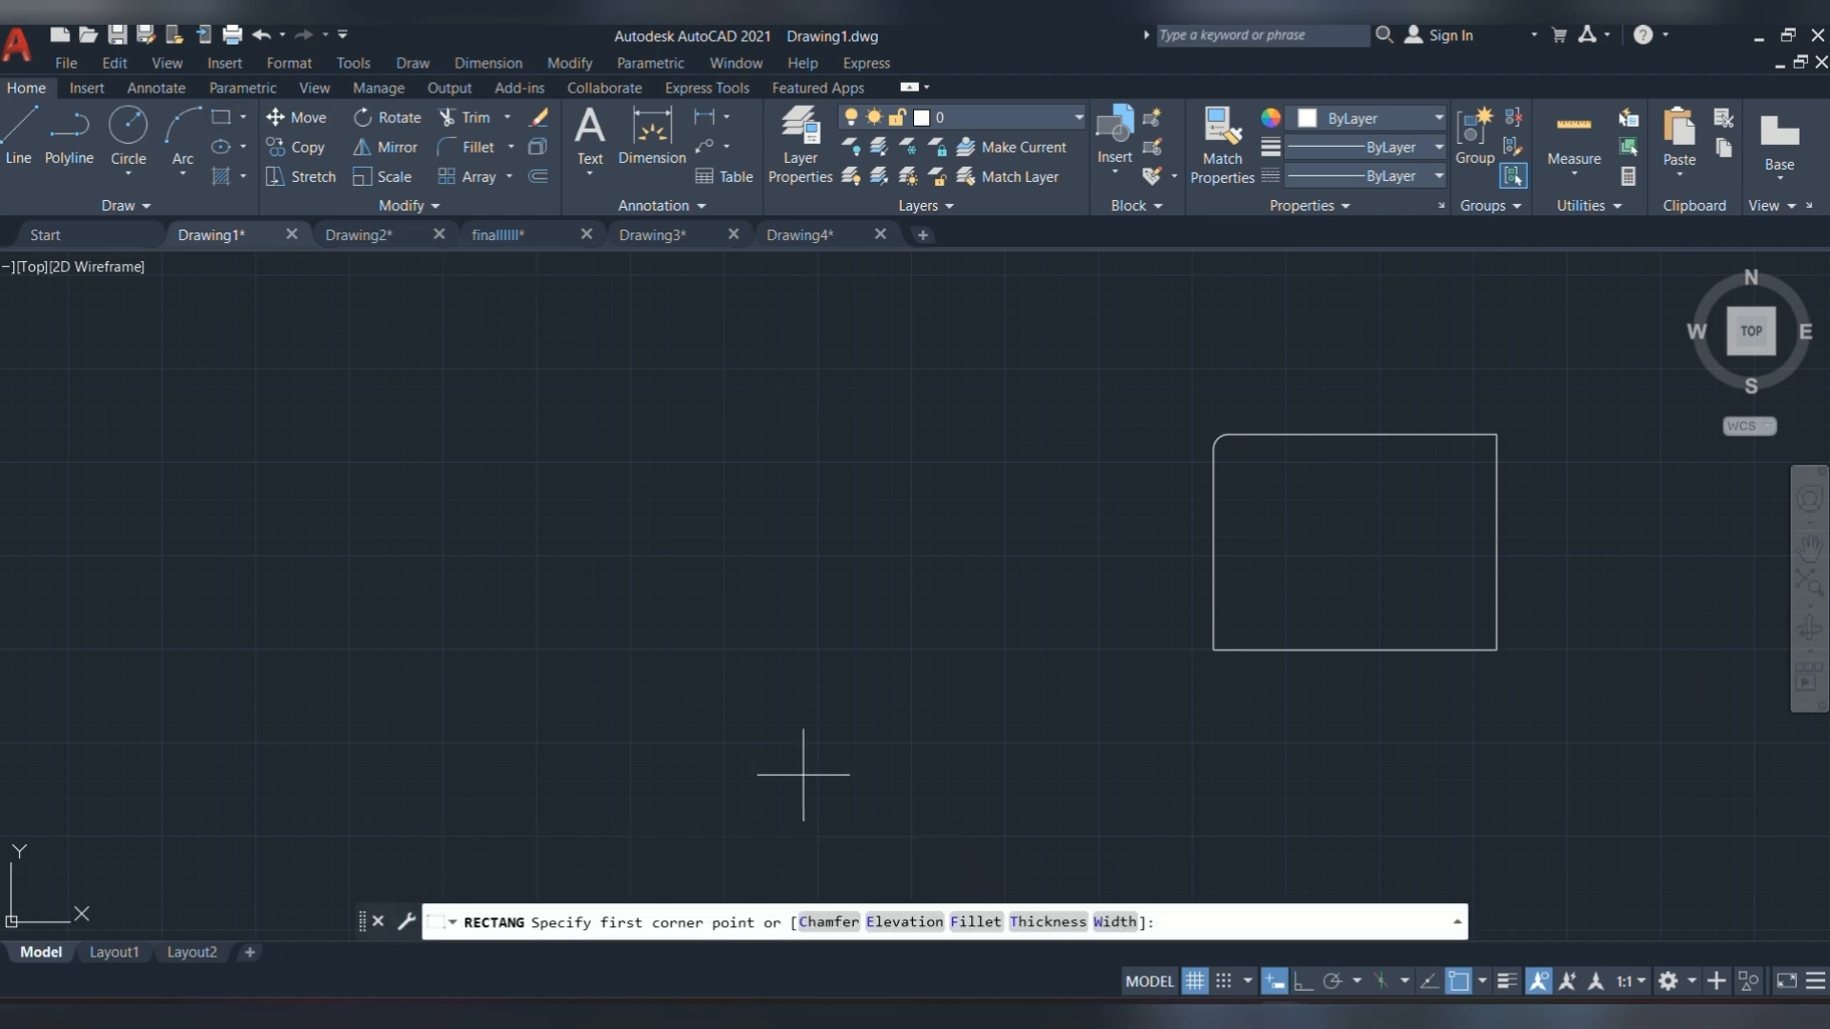
pyautogui.click(976, 922)
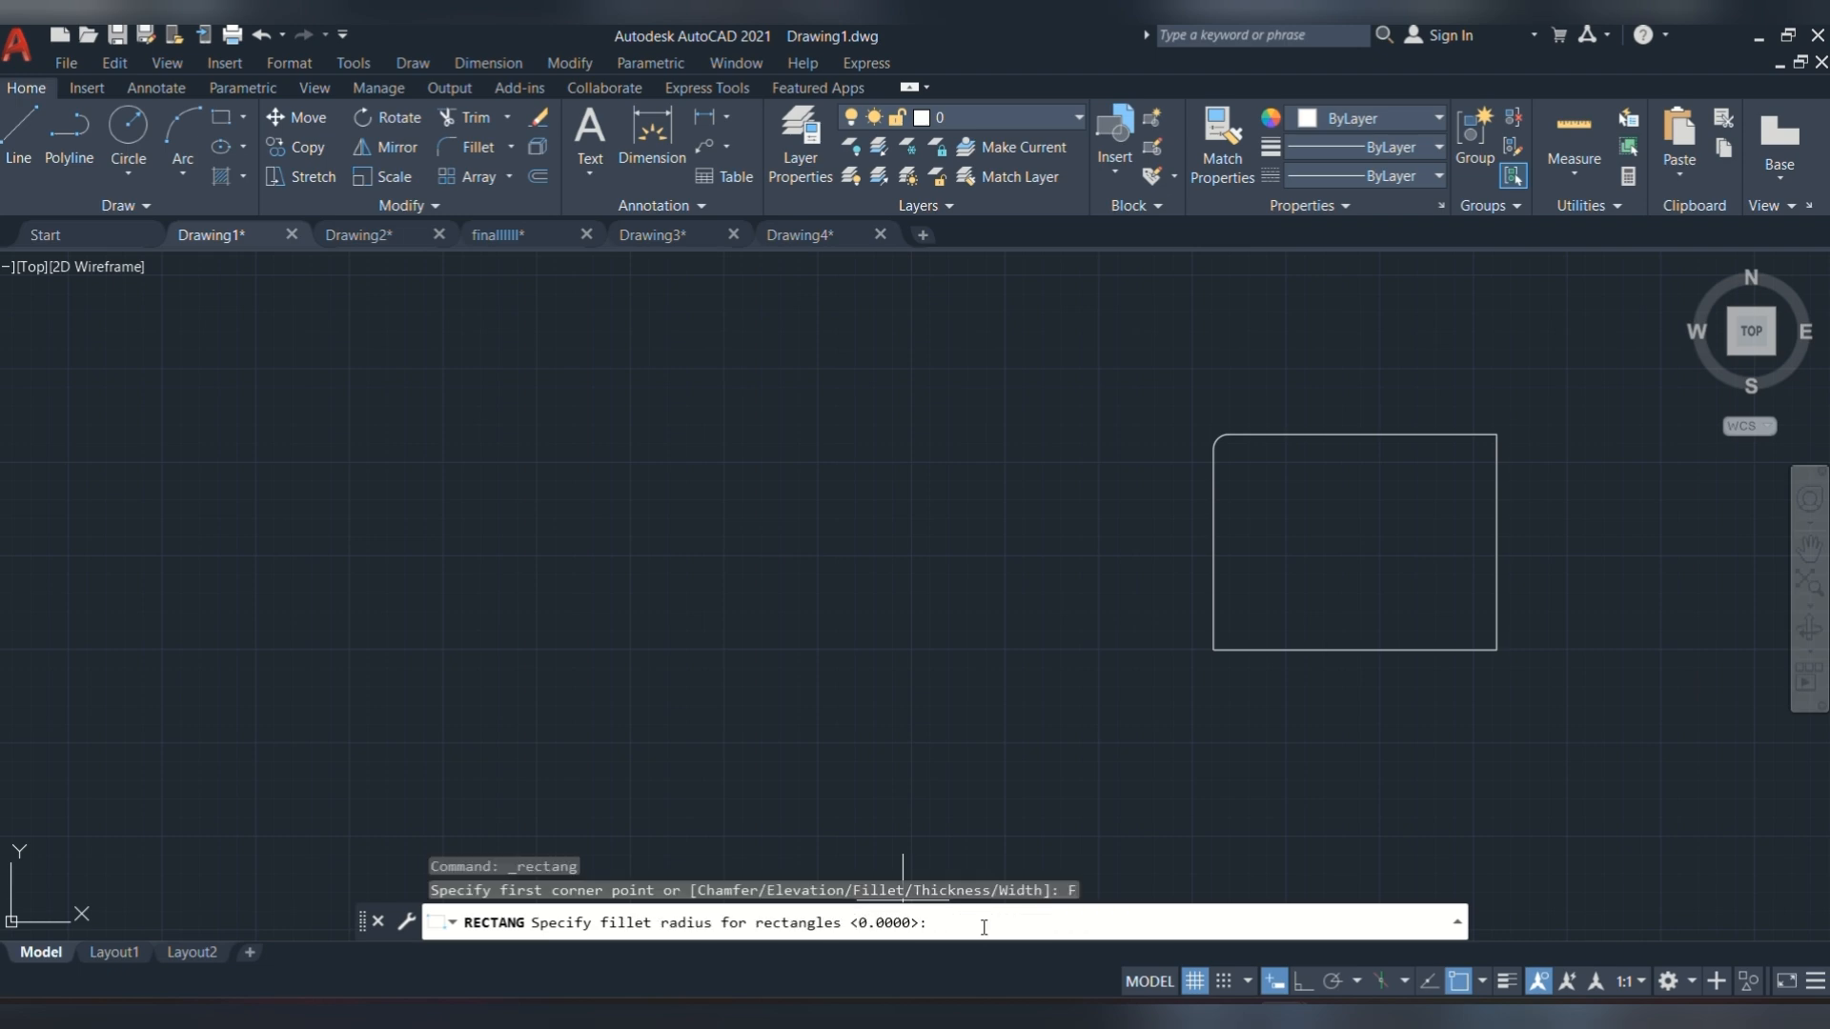
pyautogui.press('Return')
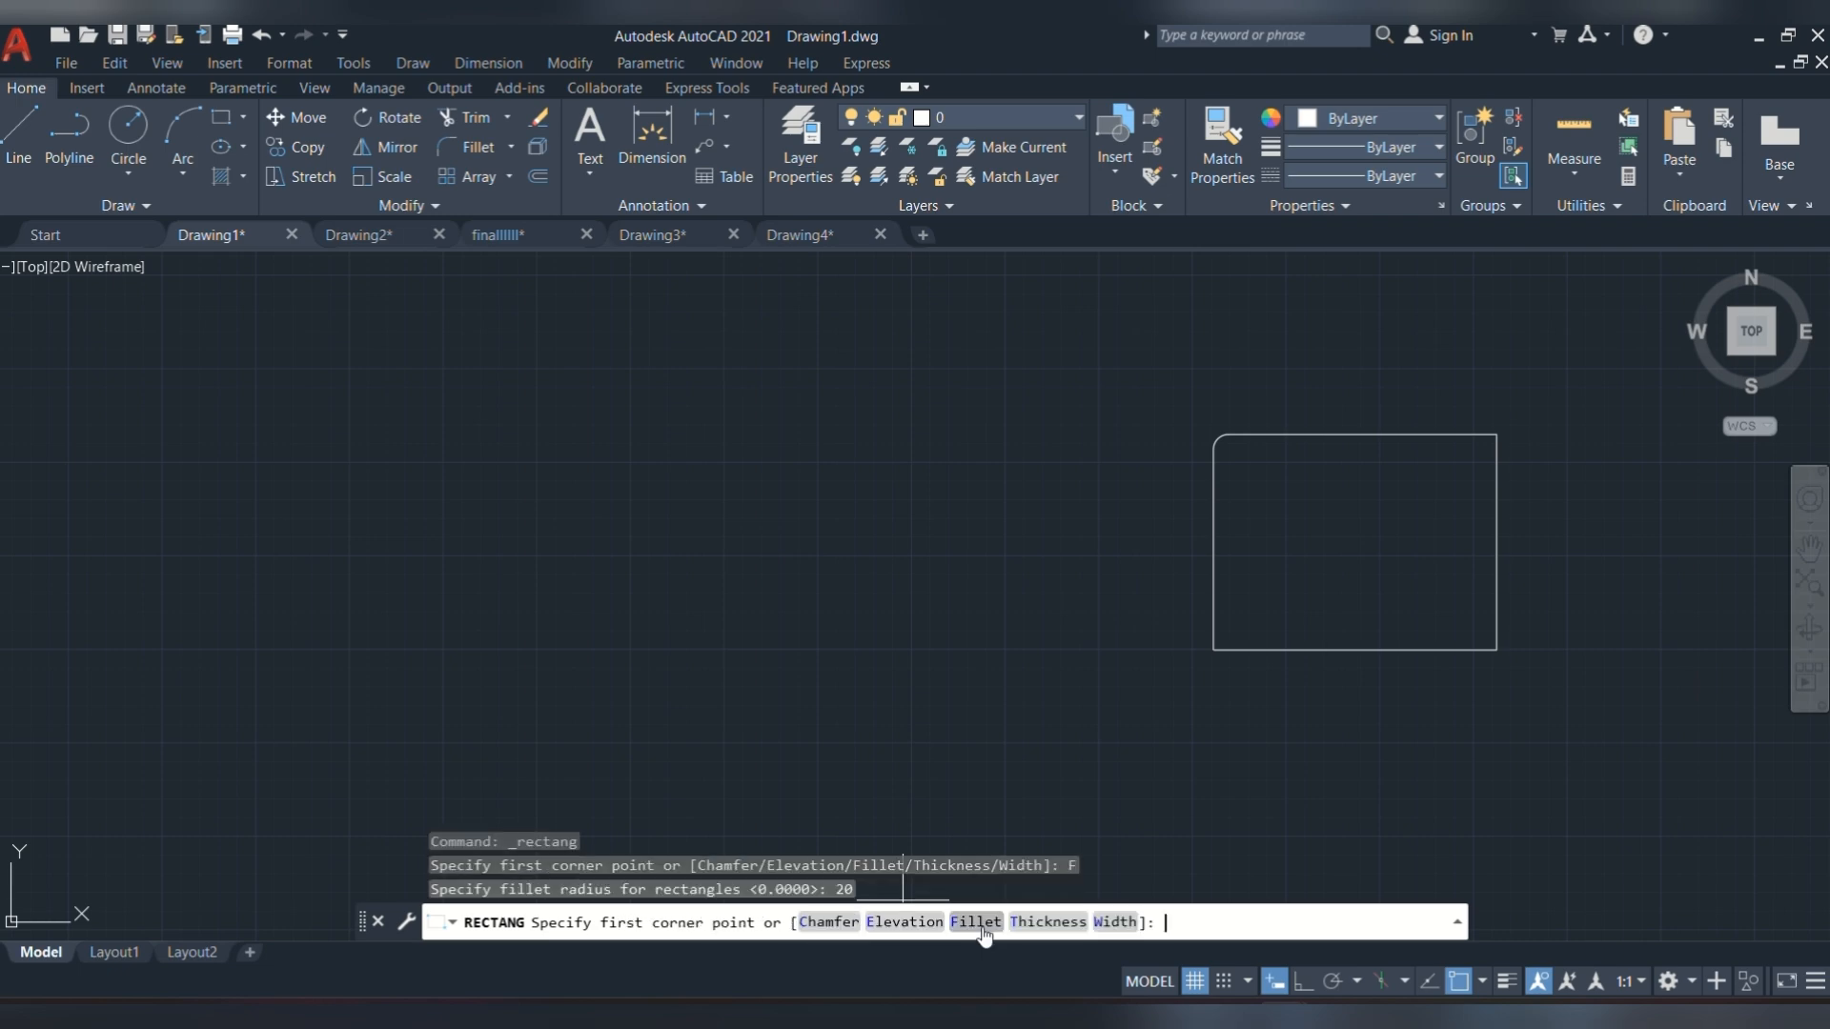
pyautogui.click(334, 382)
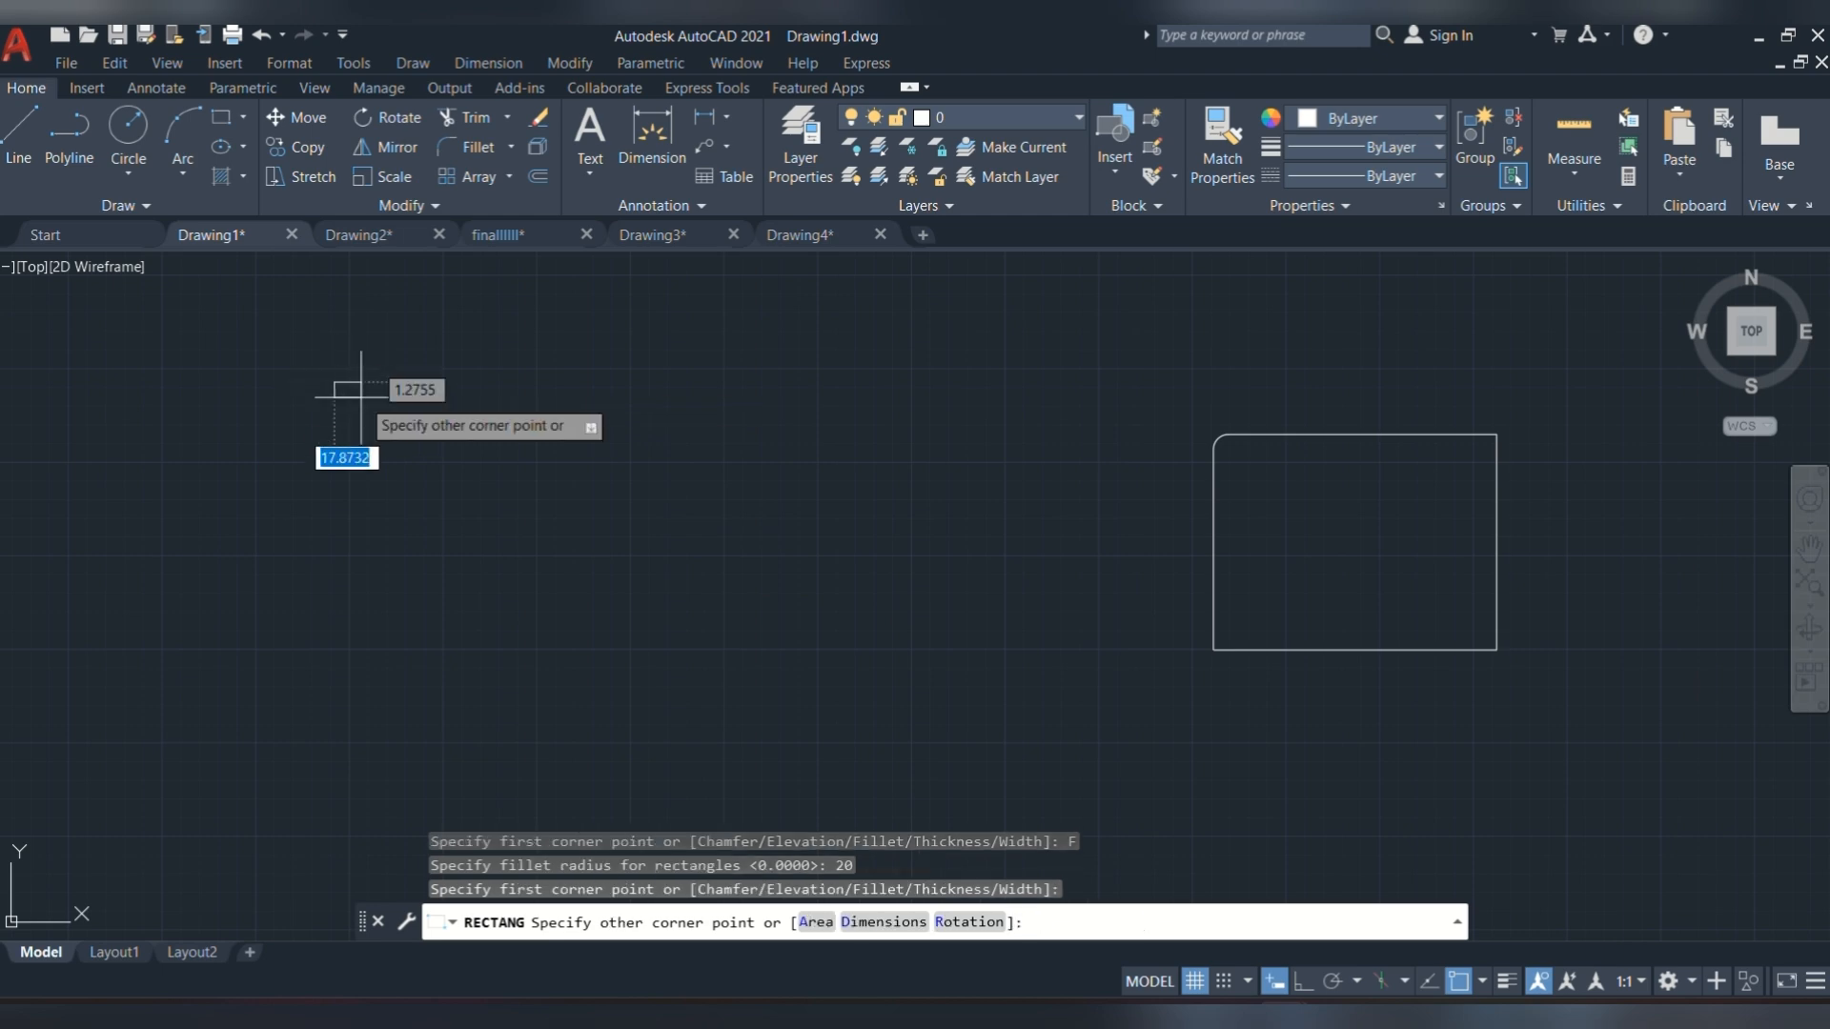
pyautogui.click(888, 713)
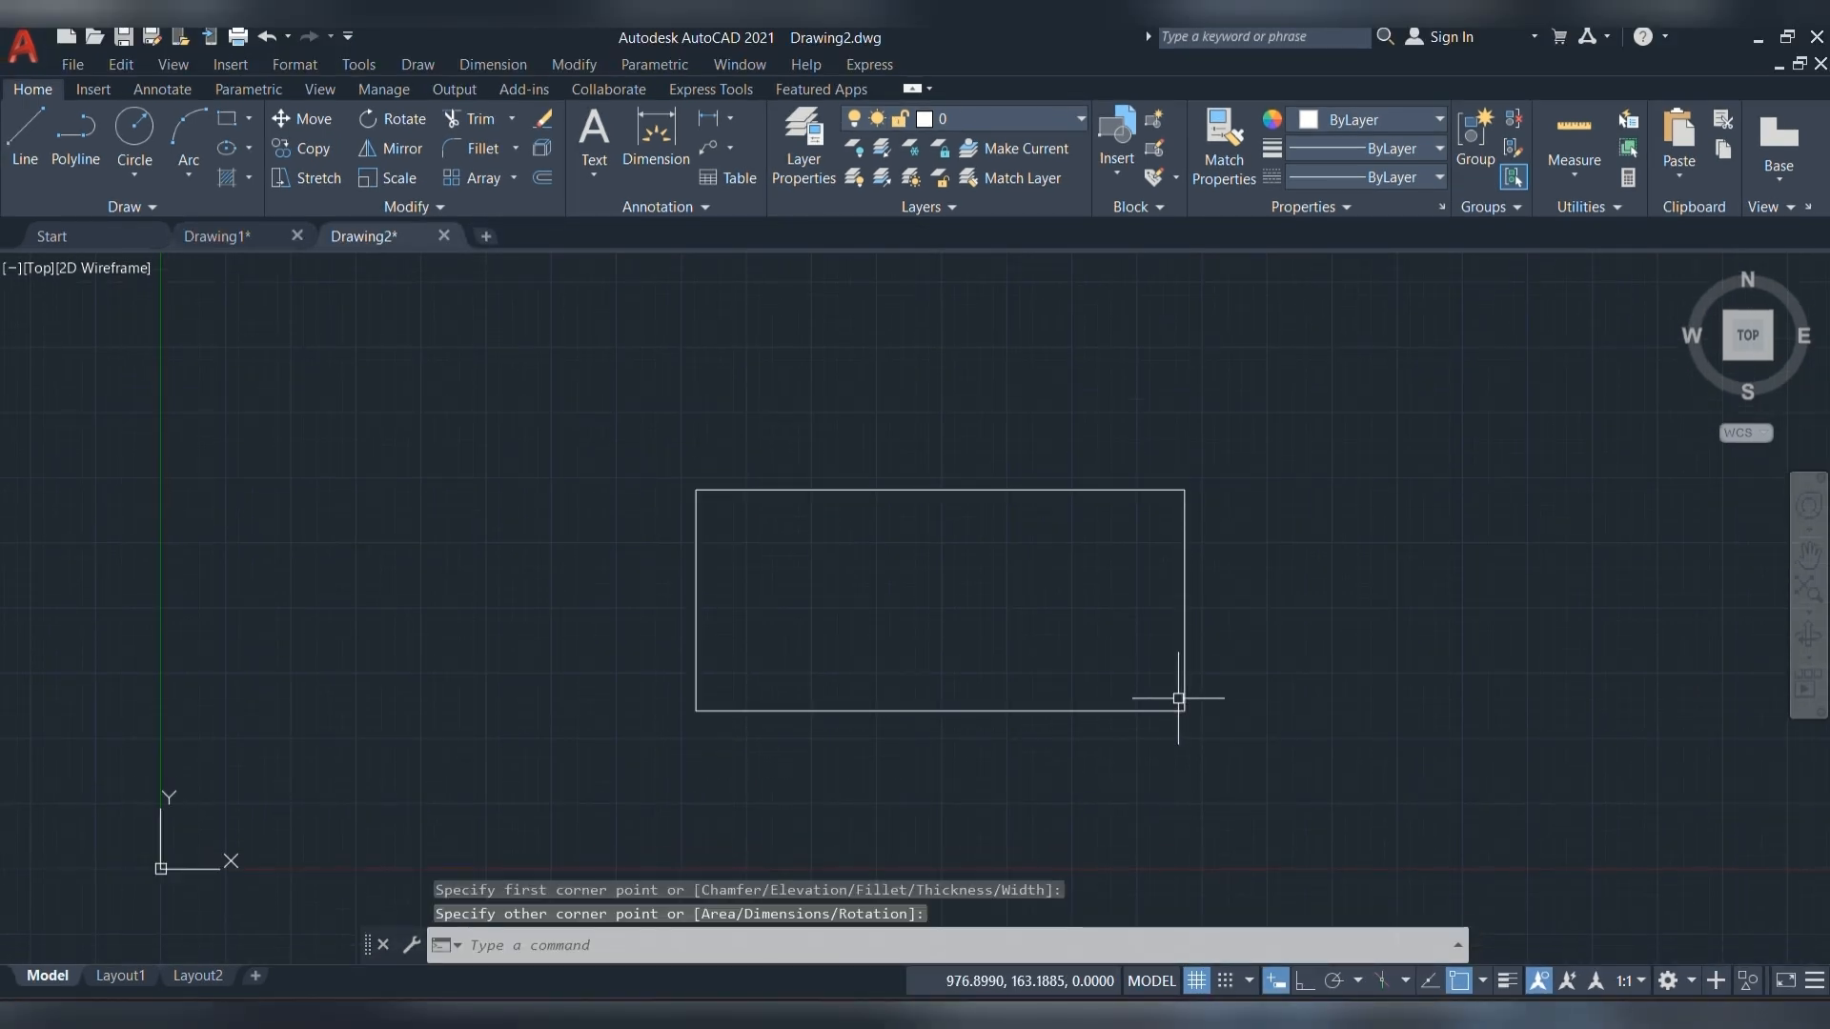
# - Set the DIMLAYER system variable to DIM in Drawing2
pyautogui.scroll(-3, 1120, 654)
pyautogui.moveTo(1111, 653); pyautogui.dragTo(967, 600, button='middle')
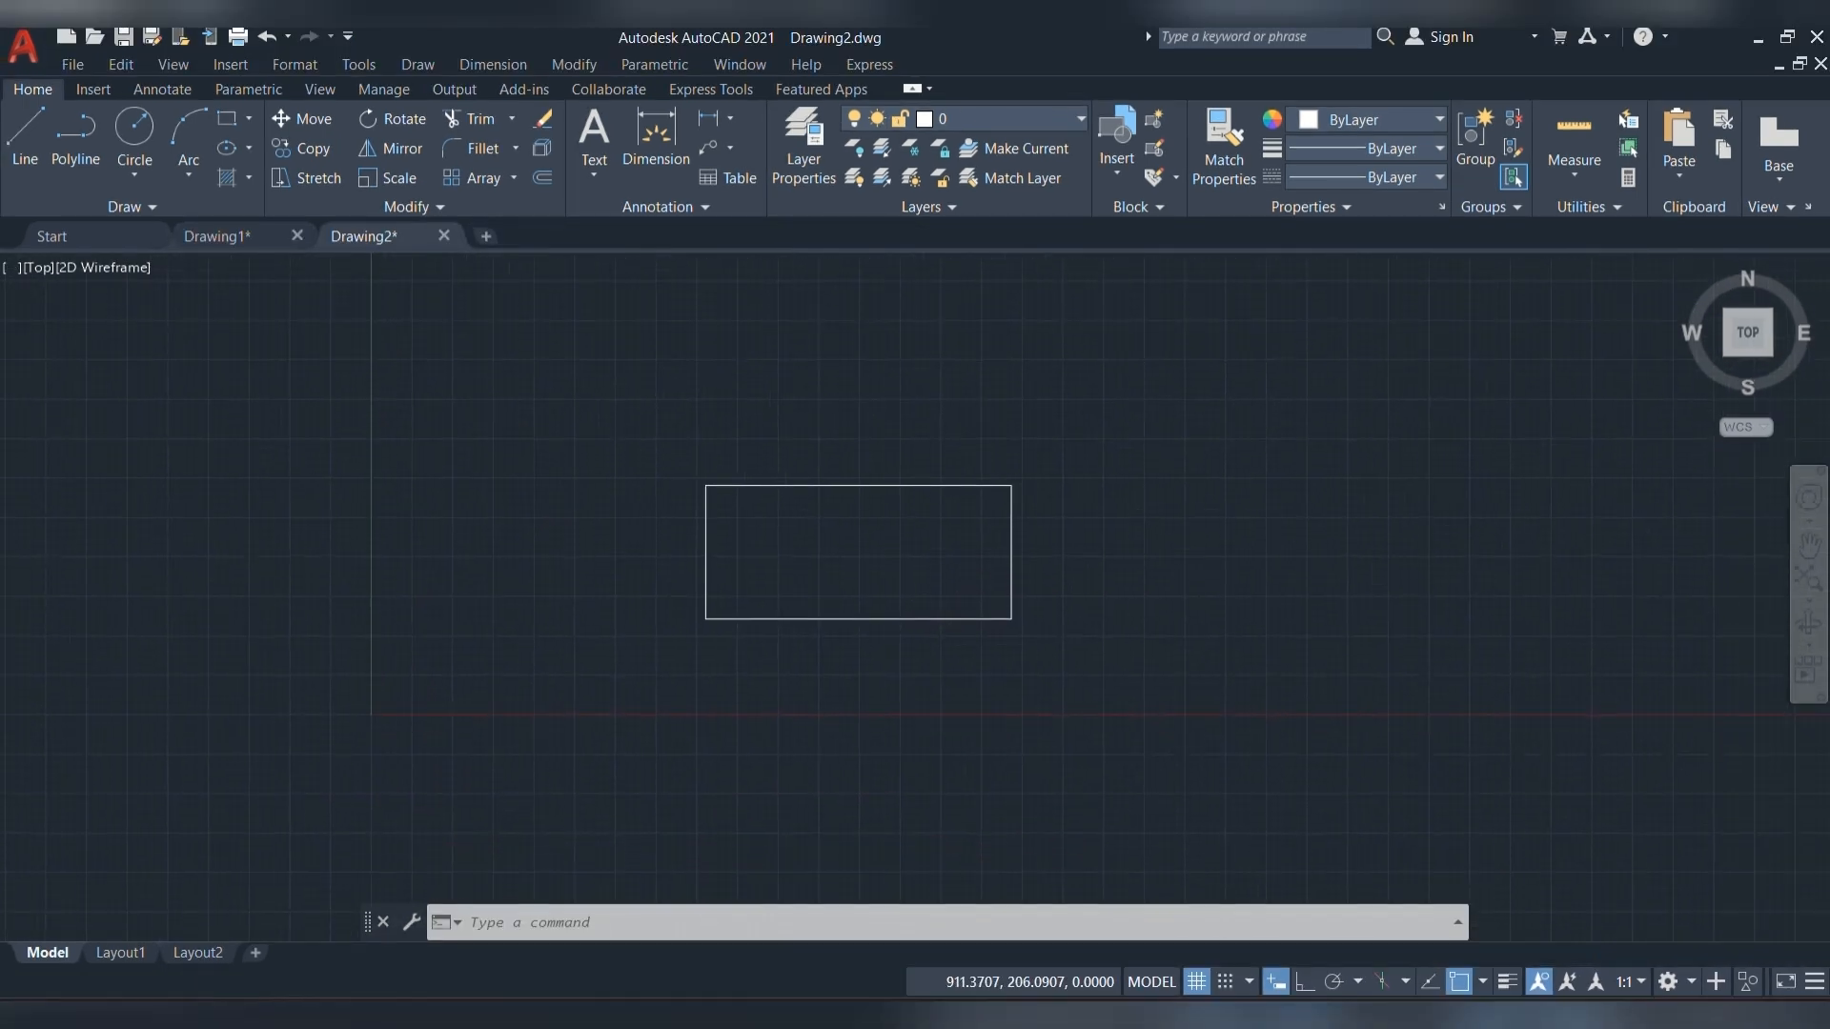
pyautogui.scroll(2, 907, 562)
pyautogui.moveTo(883, 506); pyautogui.dragTo(1054, 507, button='middle')
pyautogui.moveTo(1228, 595); pyautogui.dragTo(1167, 587, button='middle')
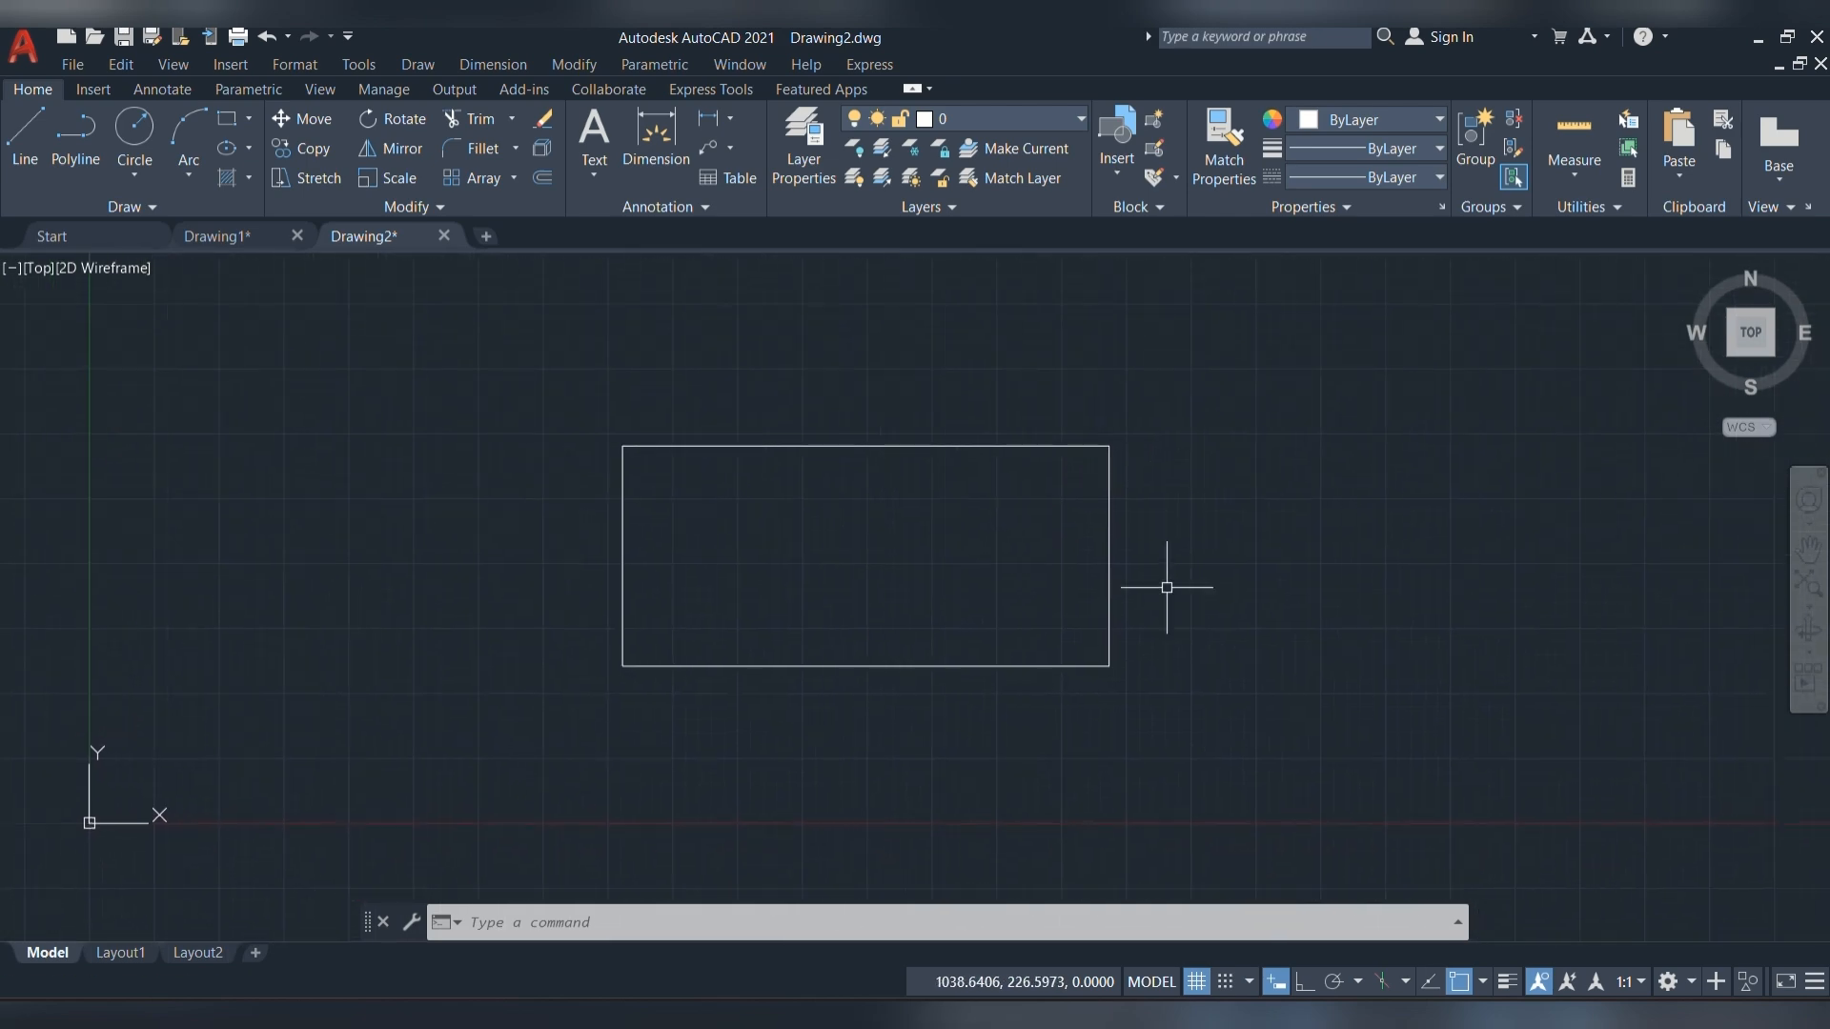
pyautogui.write('DIMLA')
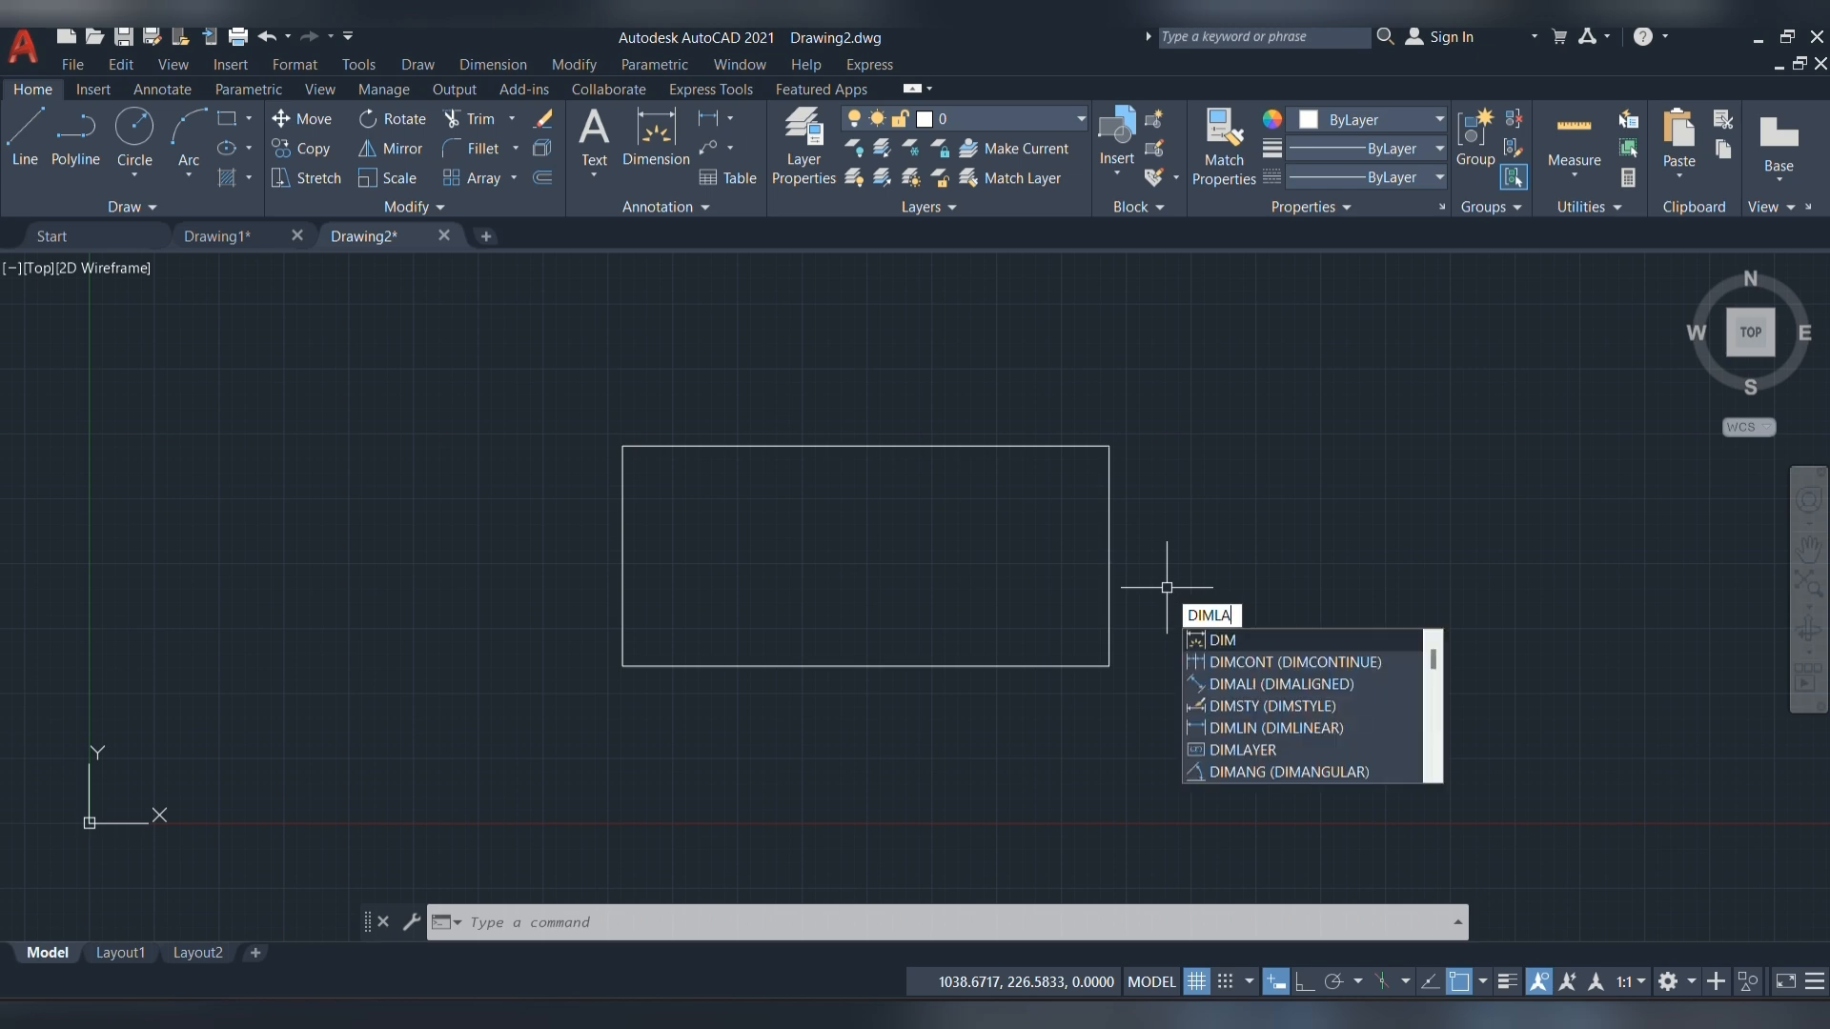
pyautogui.write('YER')
pyautogui.press('Return')
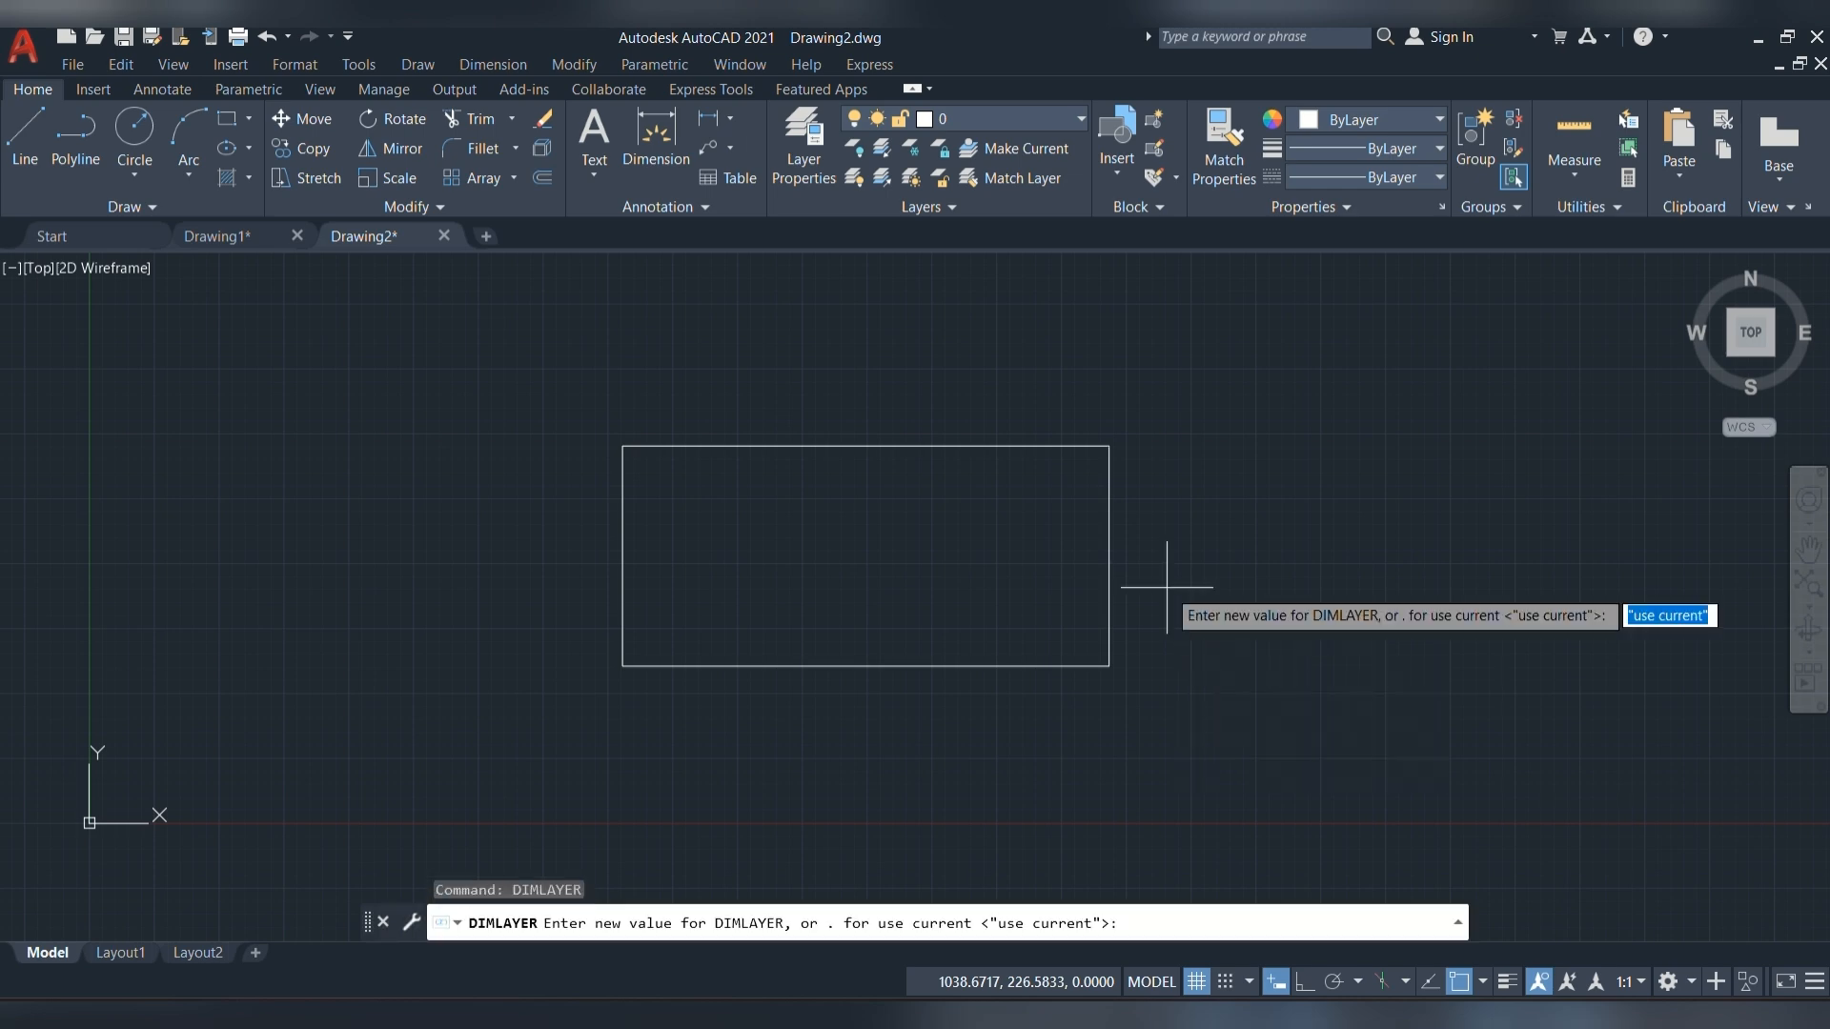
pyautogui.write('DIM')
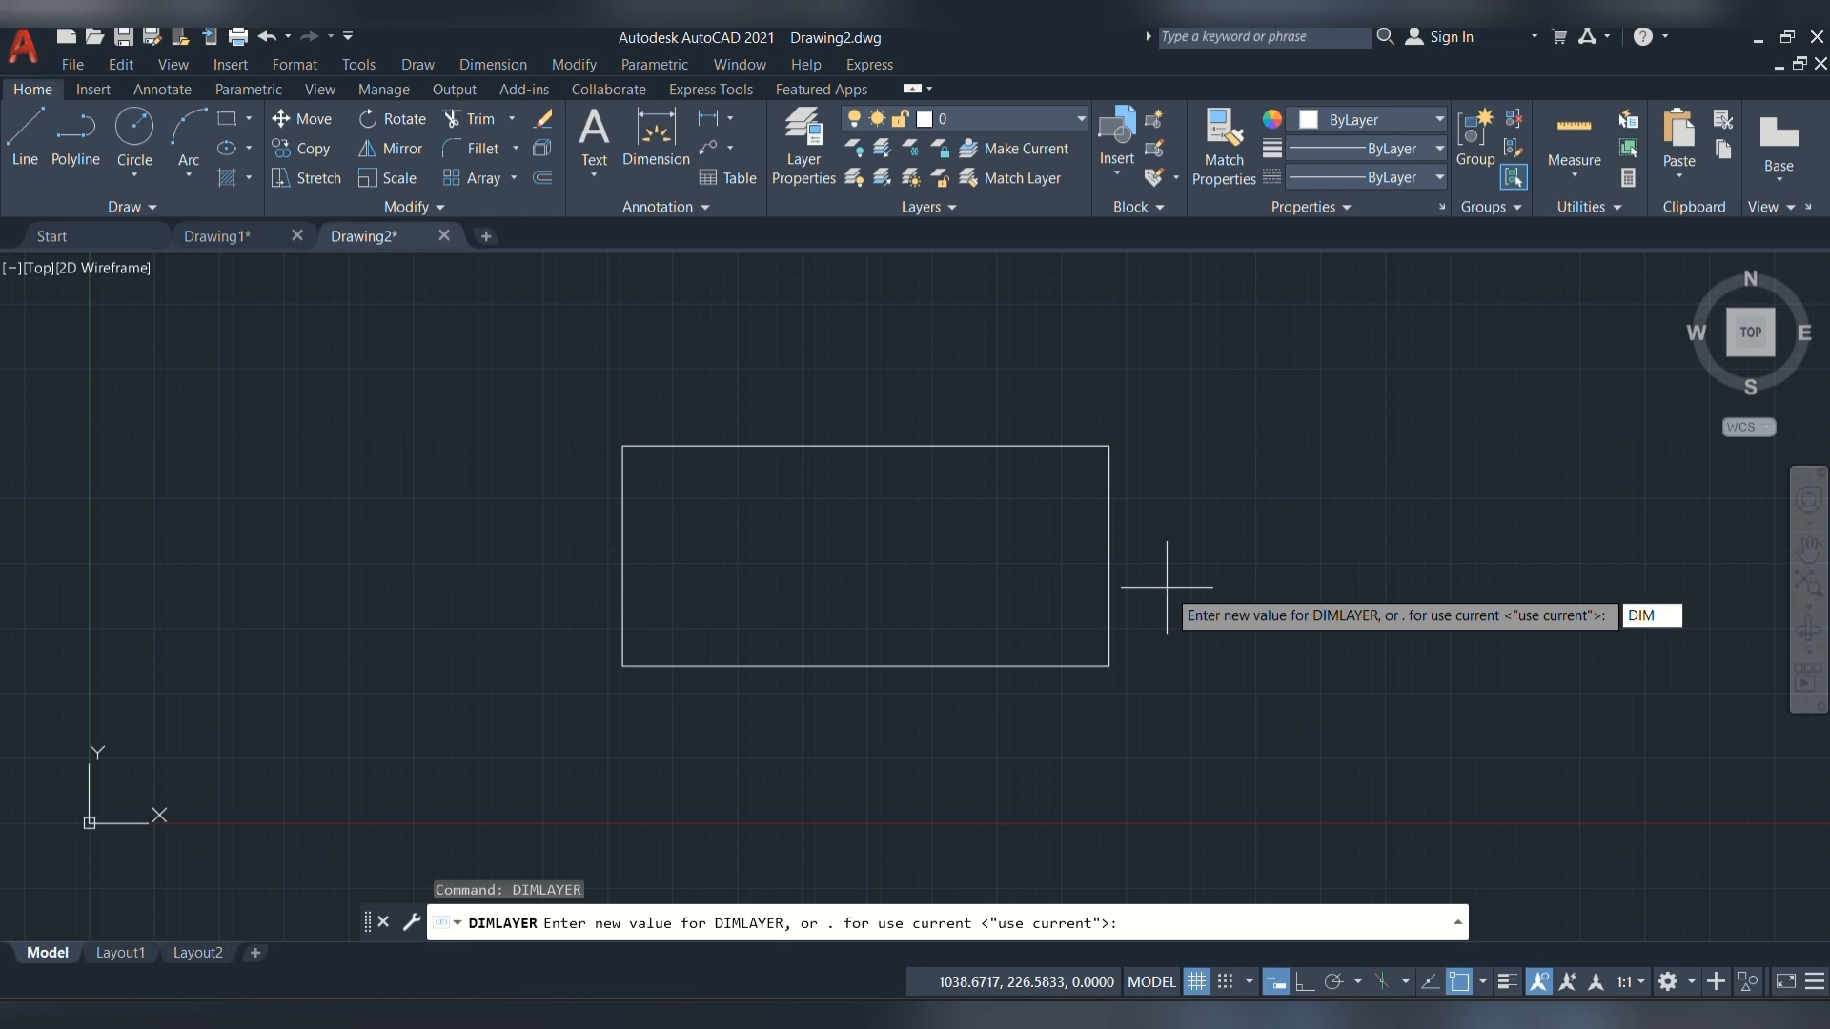
pyautogui.press('Return')
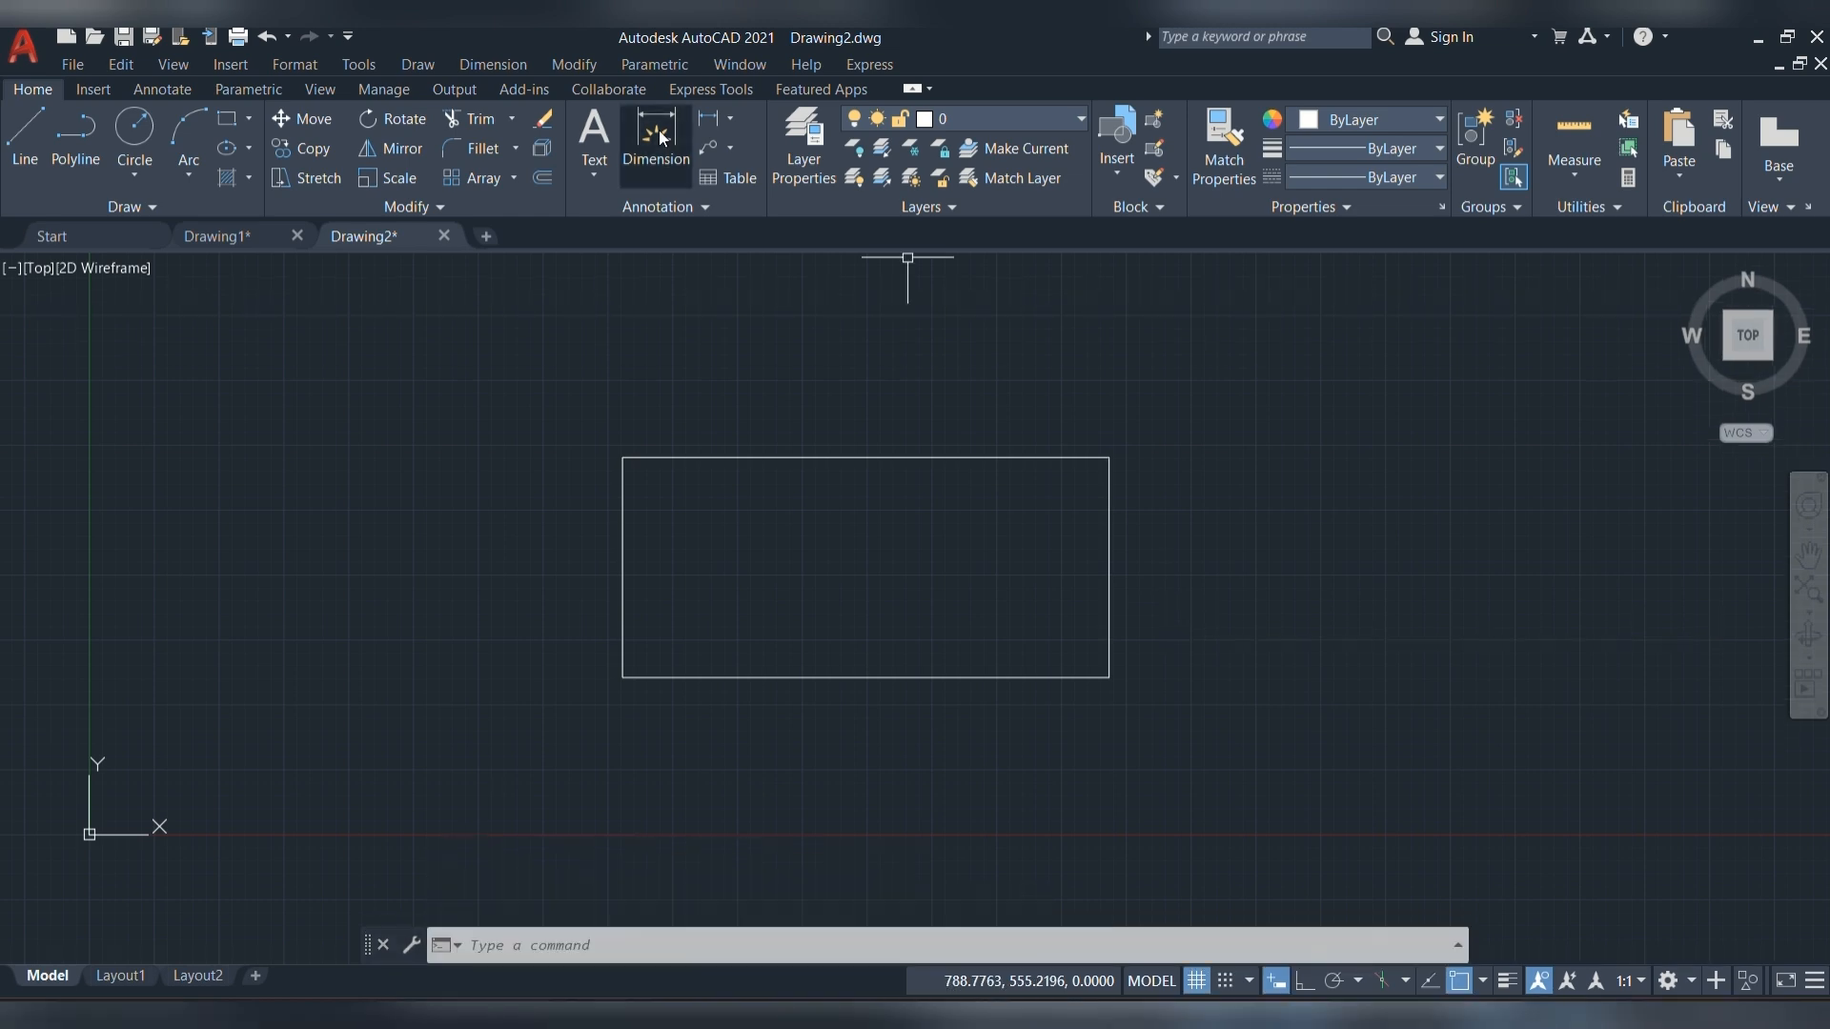
# - Add a vertical linear dimension to the rectangle's right edge, placed outside the rectangle
pyautogui.click(656, 140)
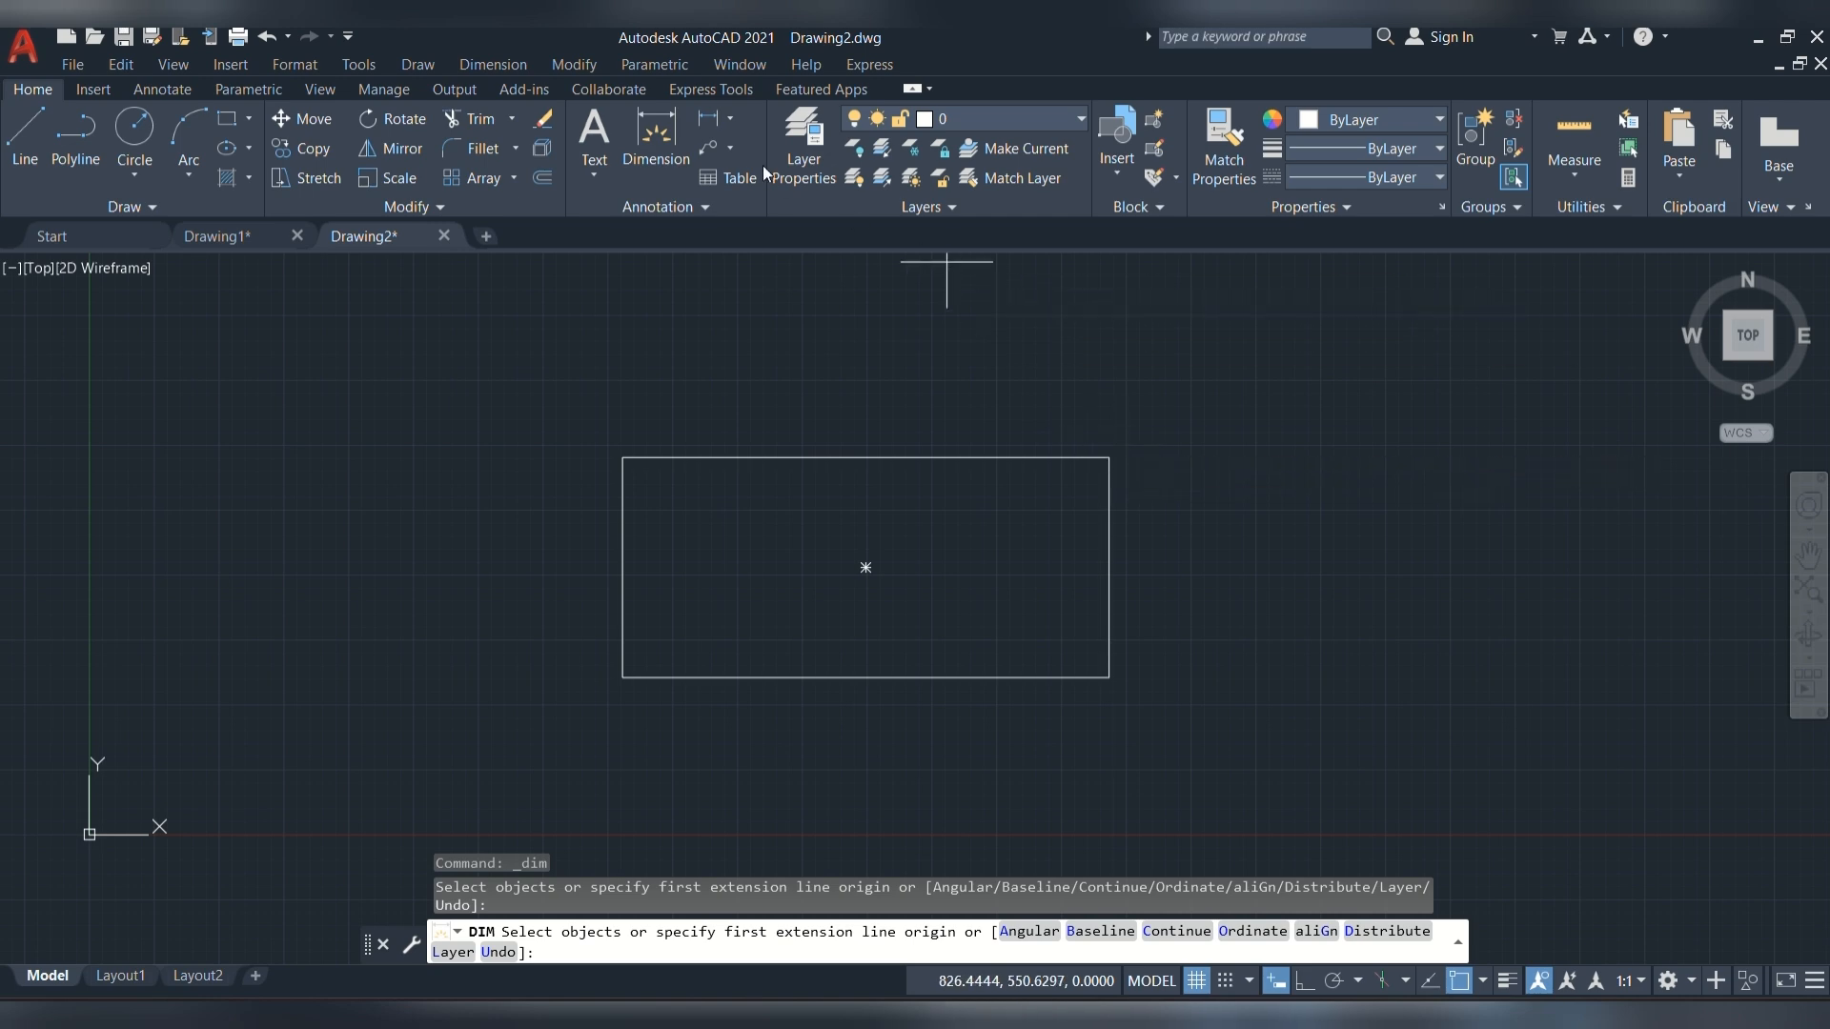
pyautogui.click(713, 127)
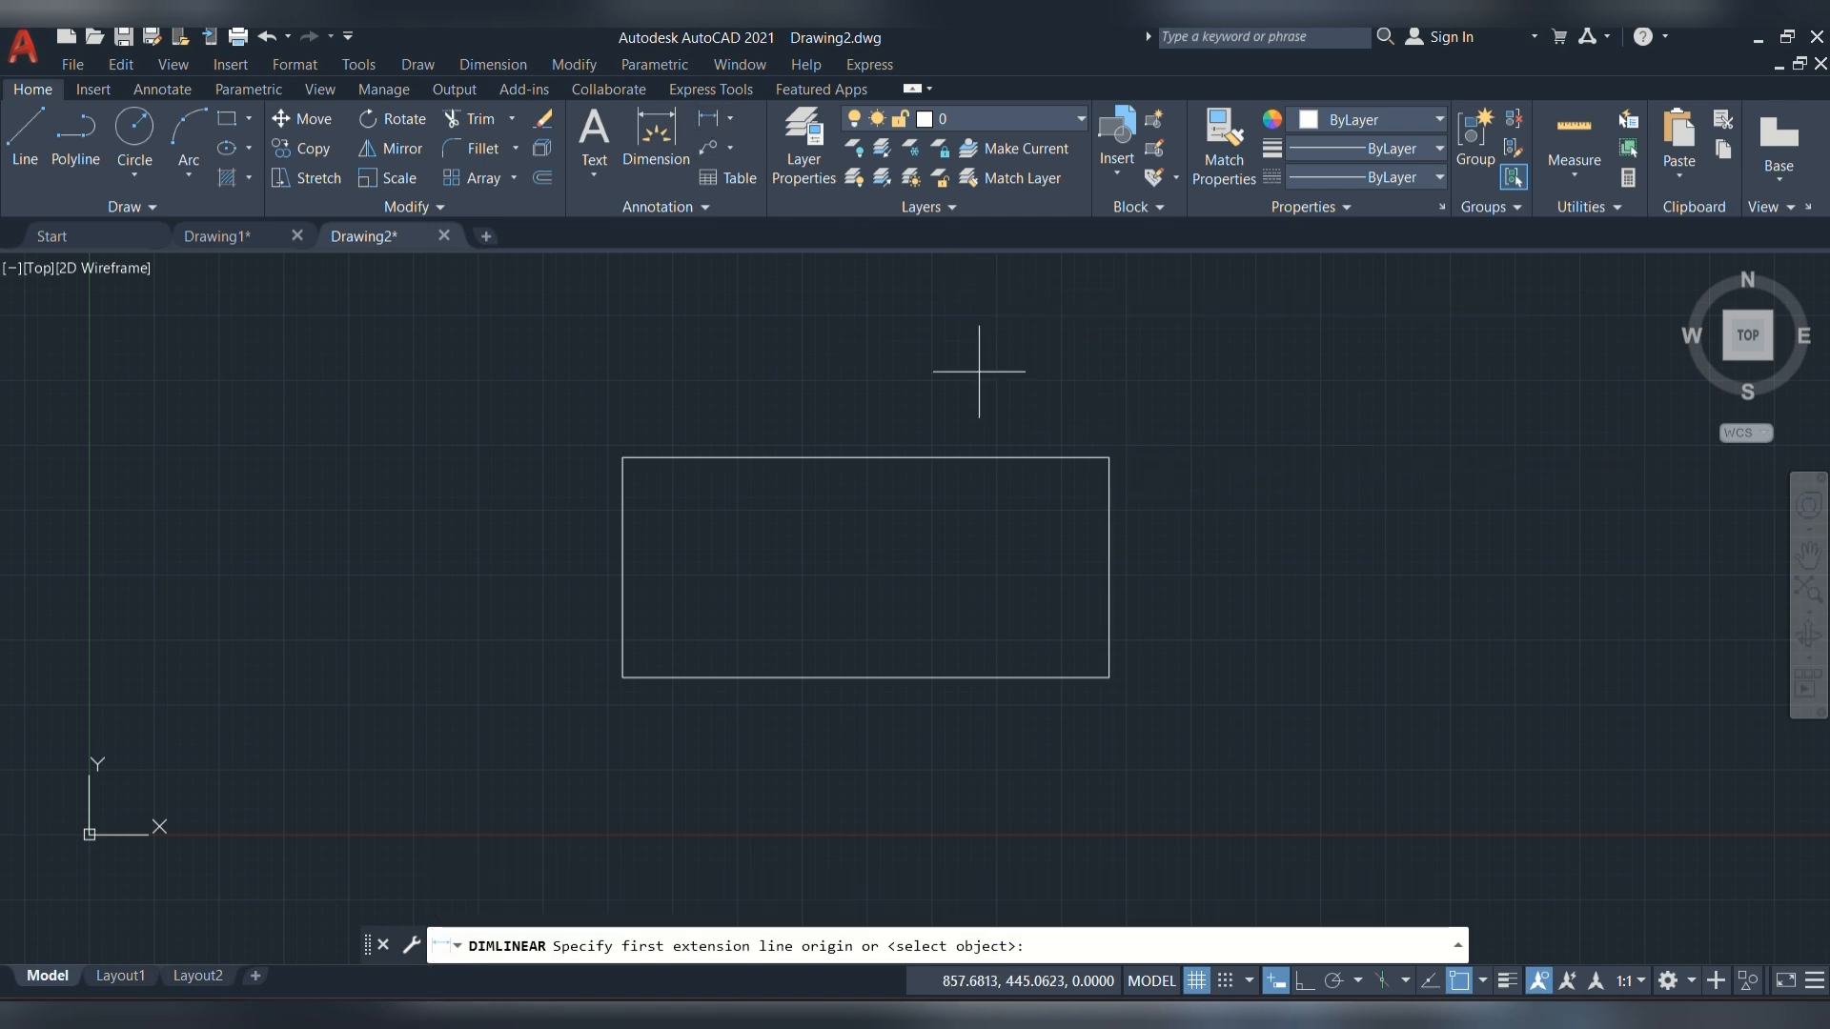
pyautogui.click(1110, 457)
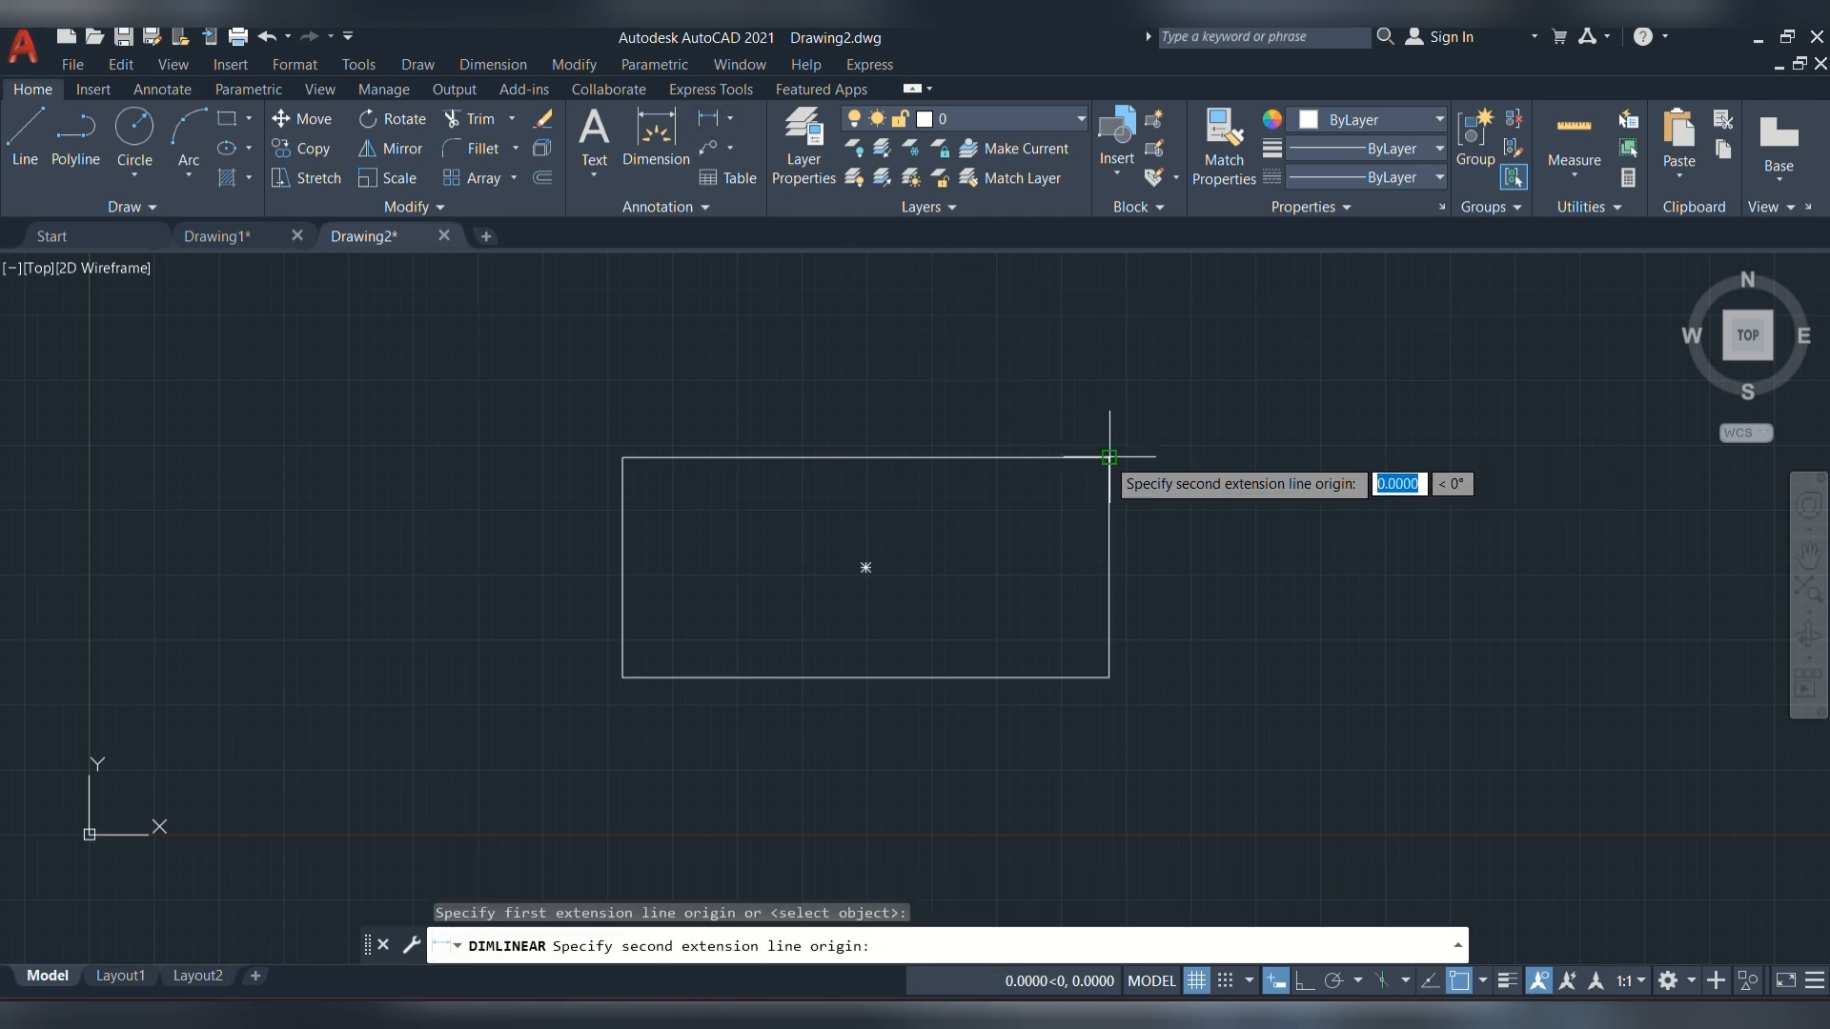
pyautogui.click(1109, 677)
pyautogui.click(1209, 686)
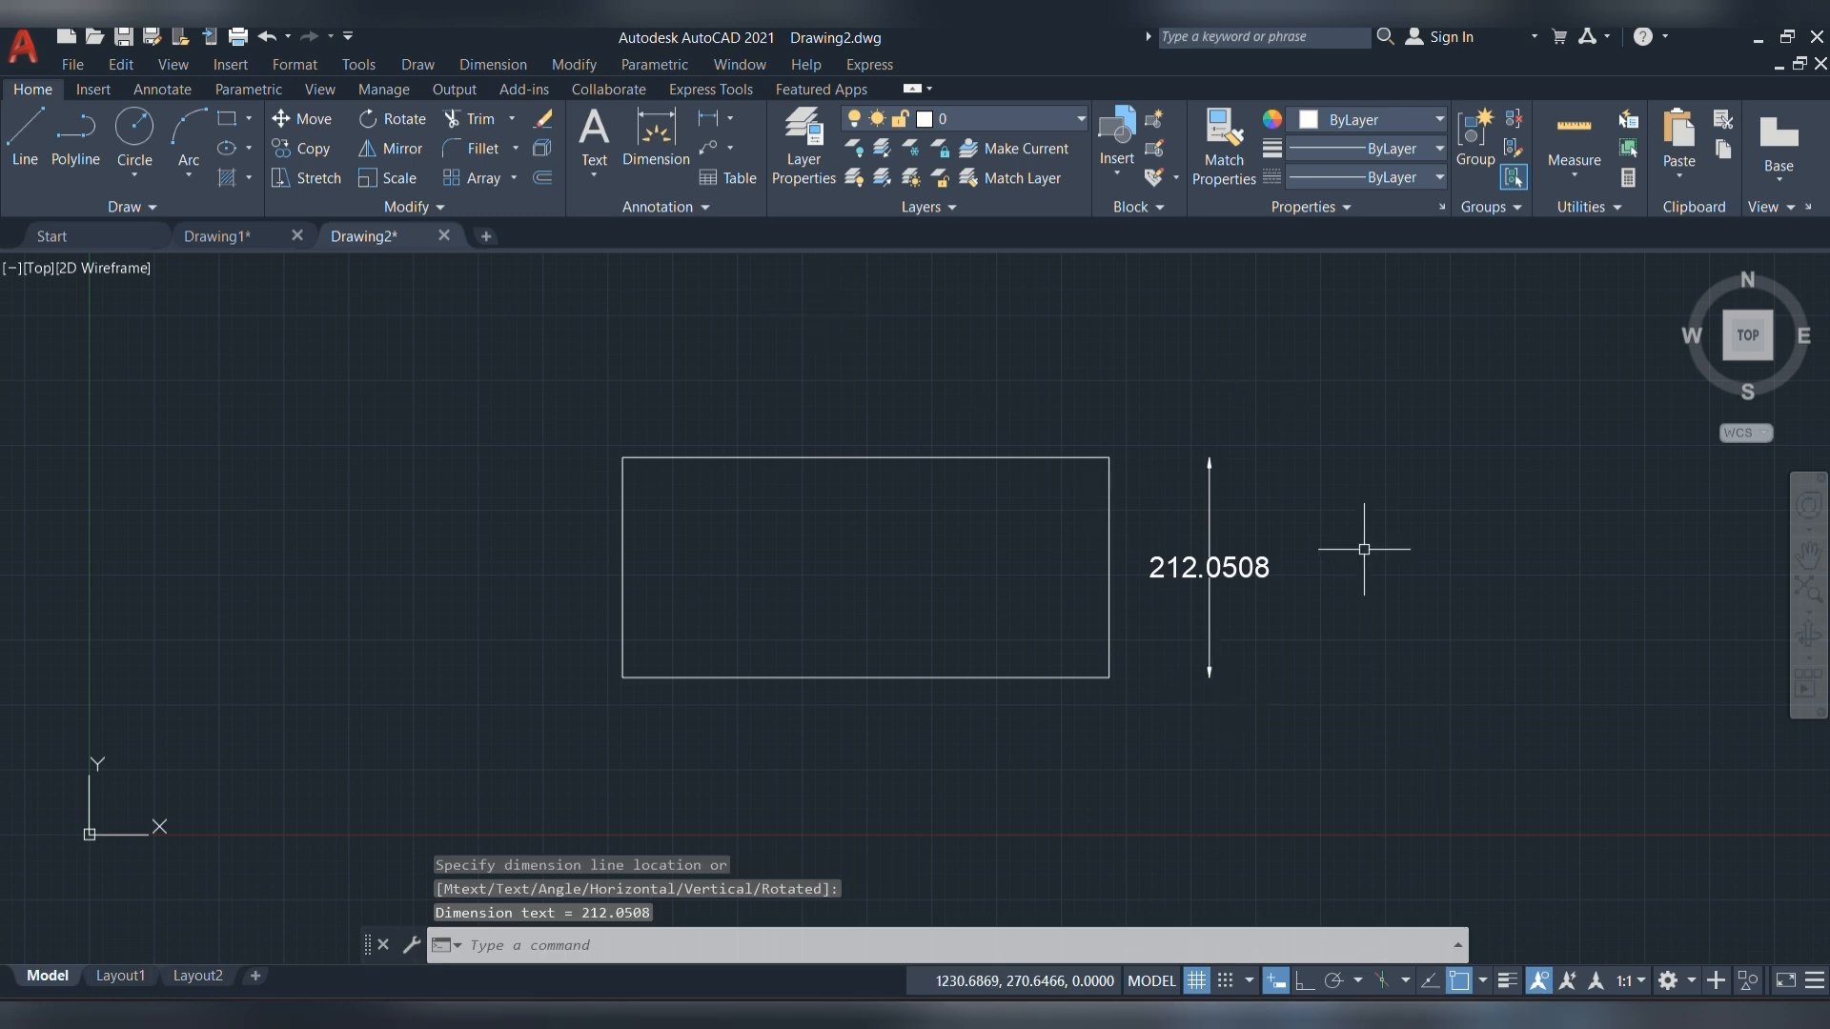
# - Change the color of the DIM layer to yellow, index color 50
pyautogui.click(1030, 118)
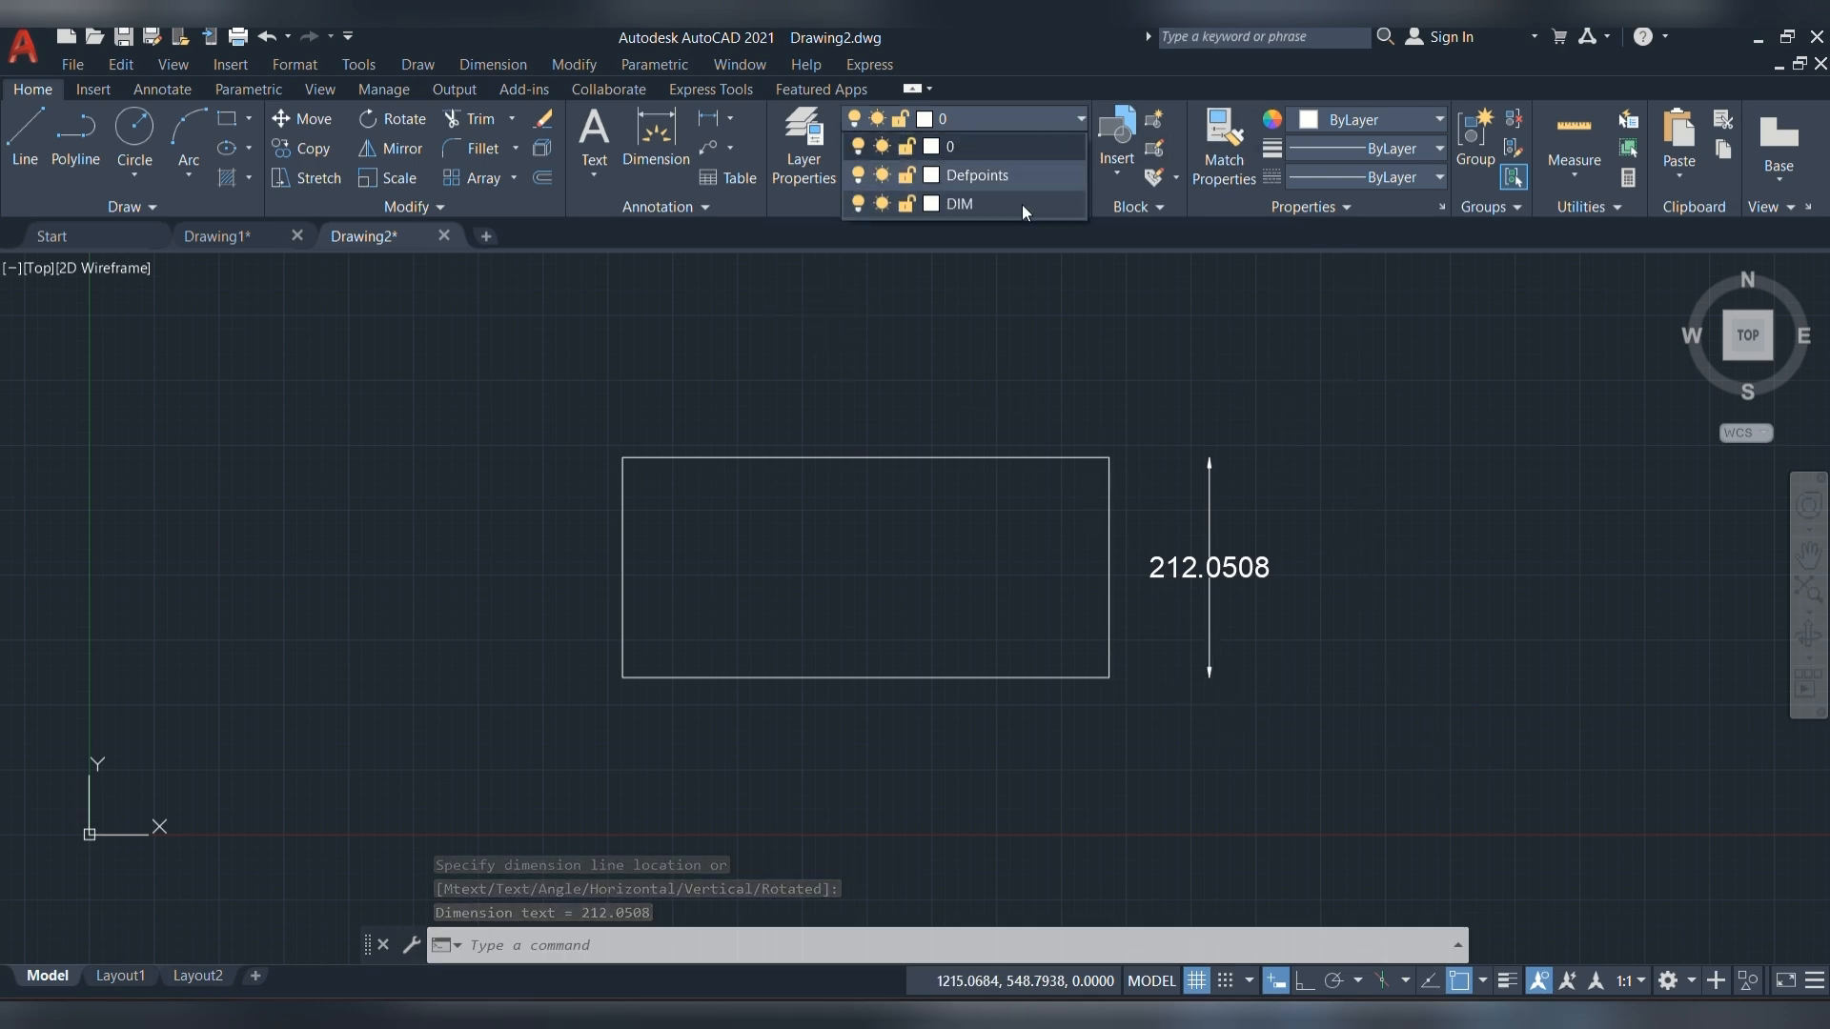
pyautogui.click(931, 203)
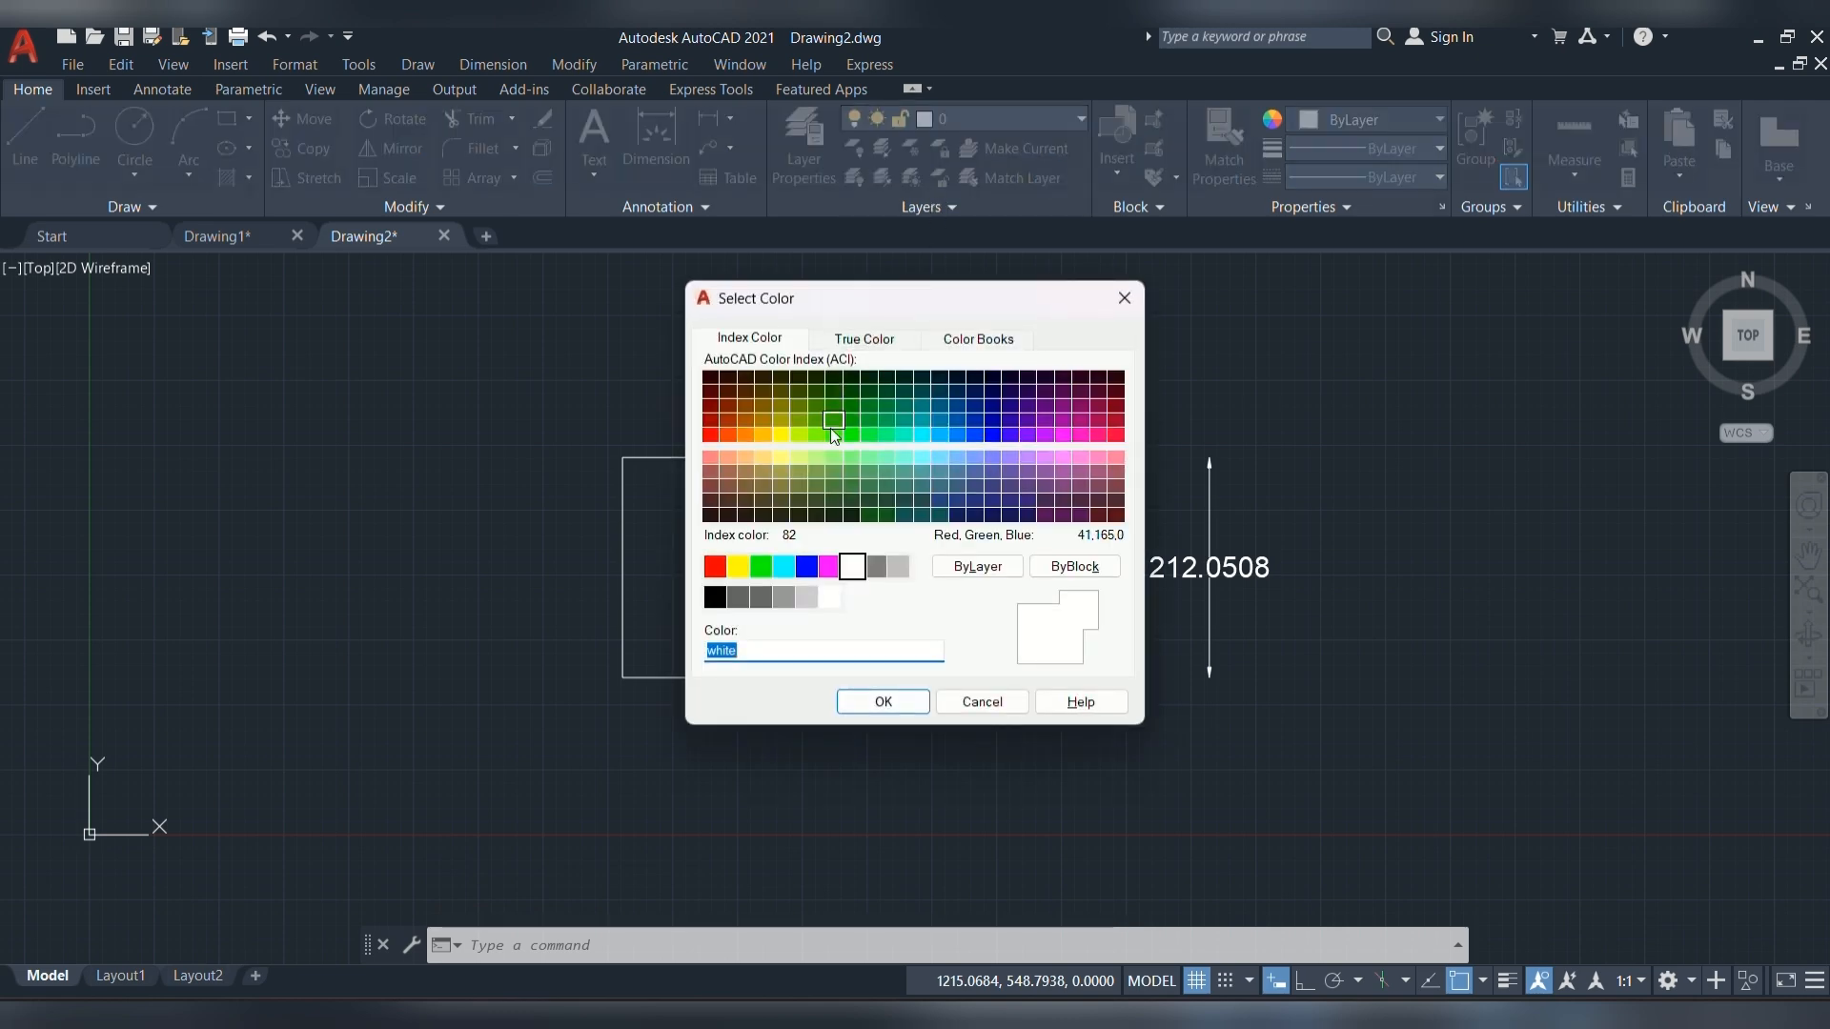
pyautogui.click(780, 434)
pyautogui.click(884, 702)
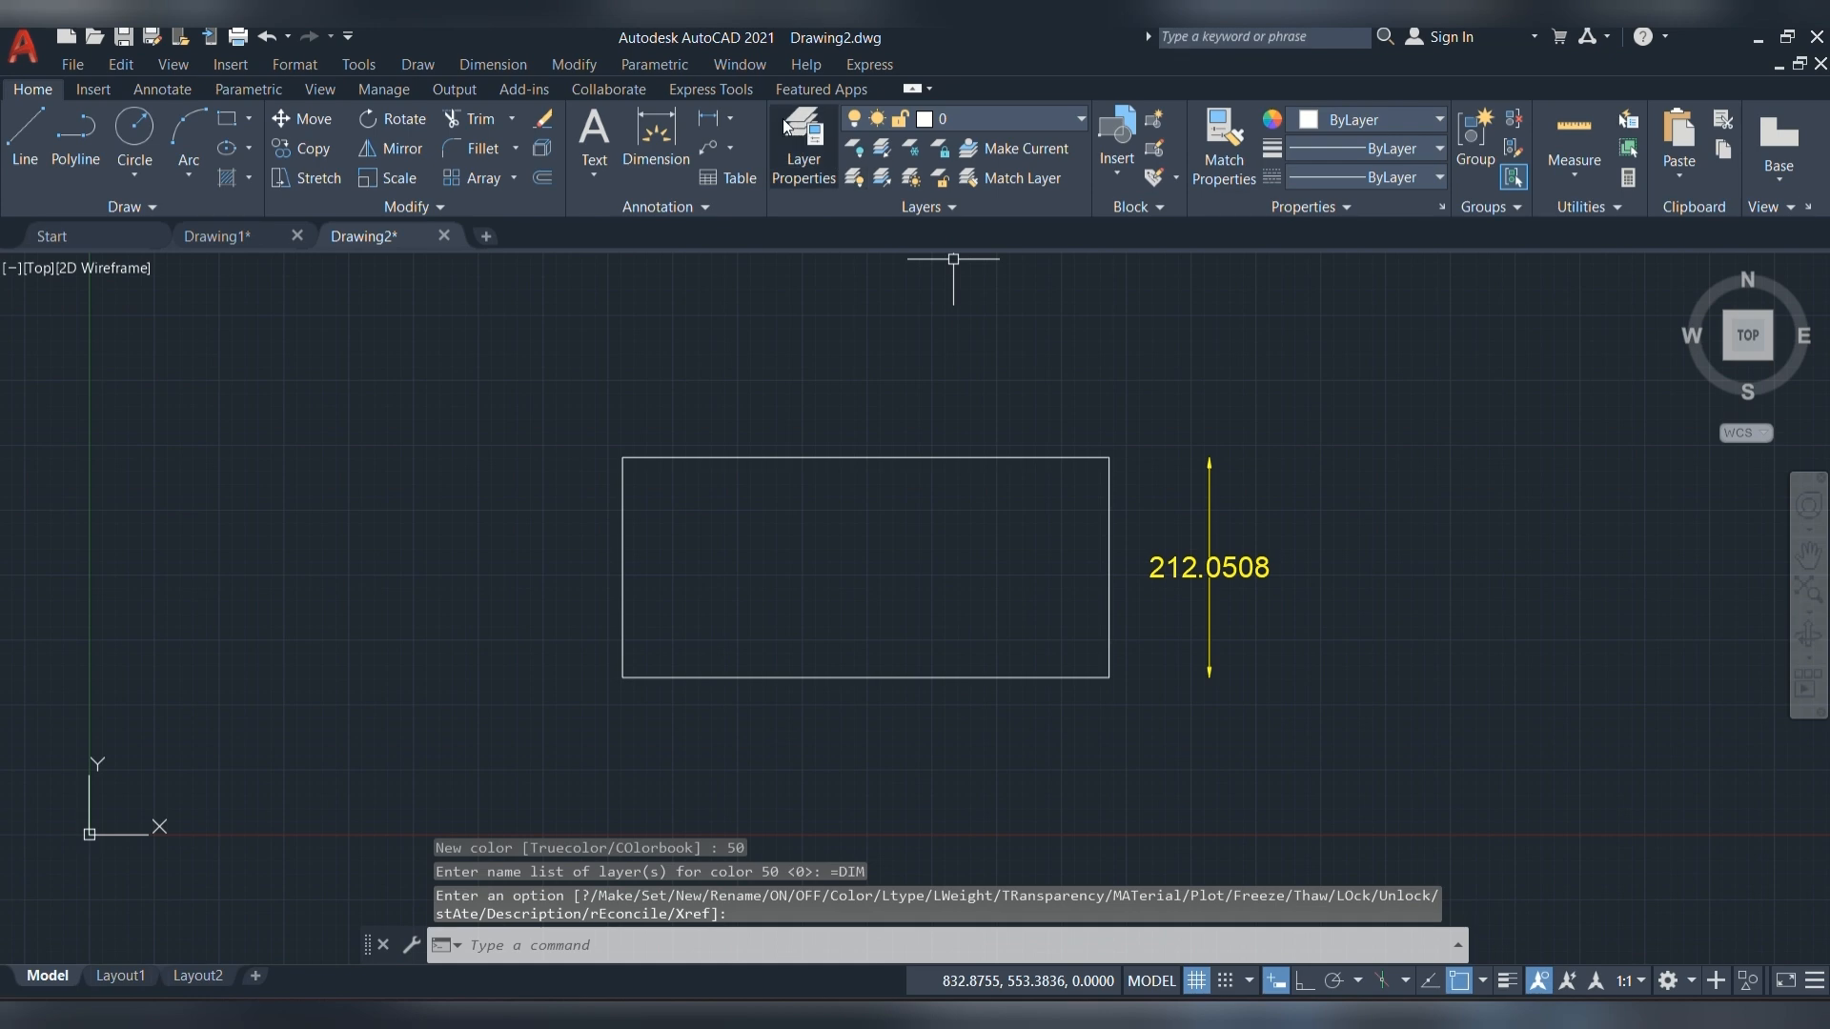
# - Add a horizontal linear dimension above the rectangle's top edge
pyautogui.click(707, 121)
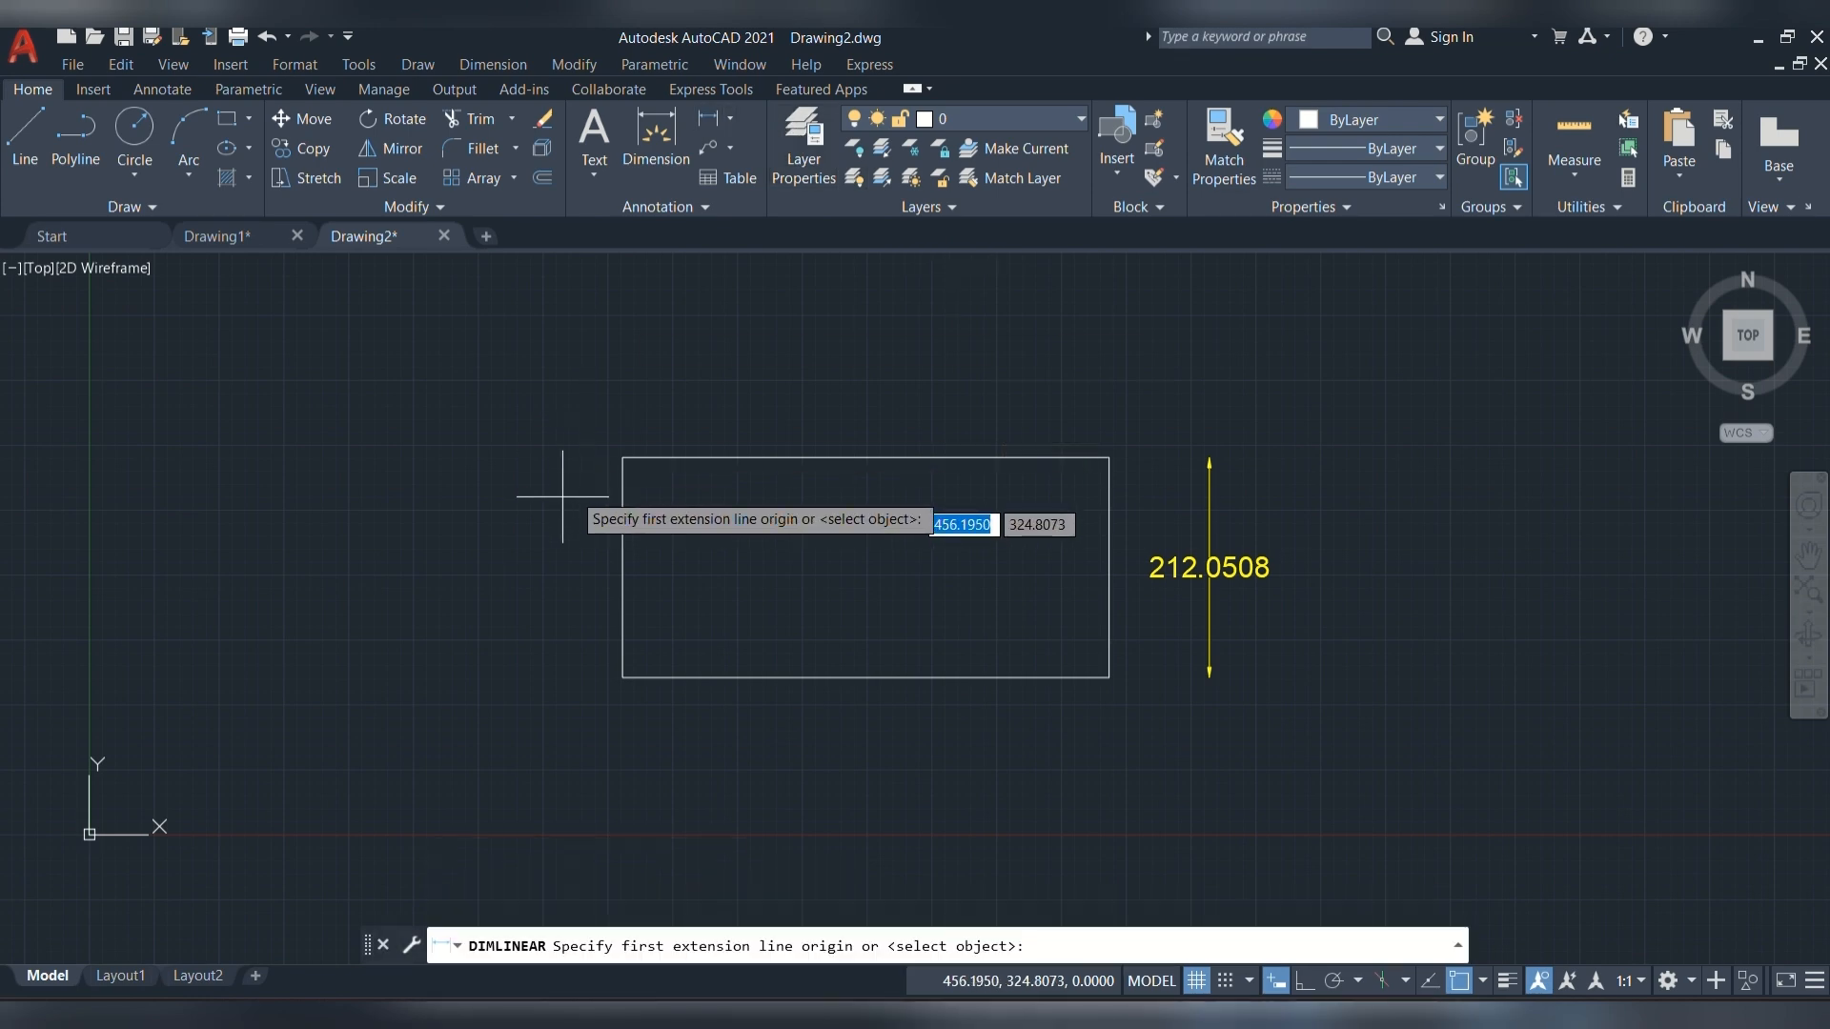
pyautogui.click(622, 457)
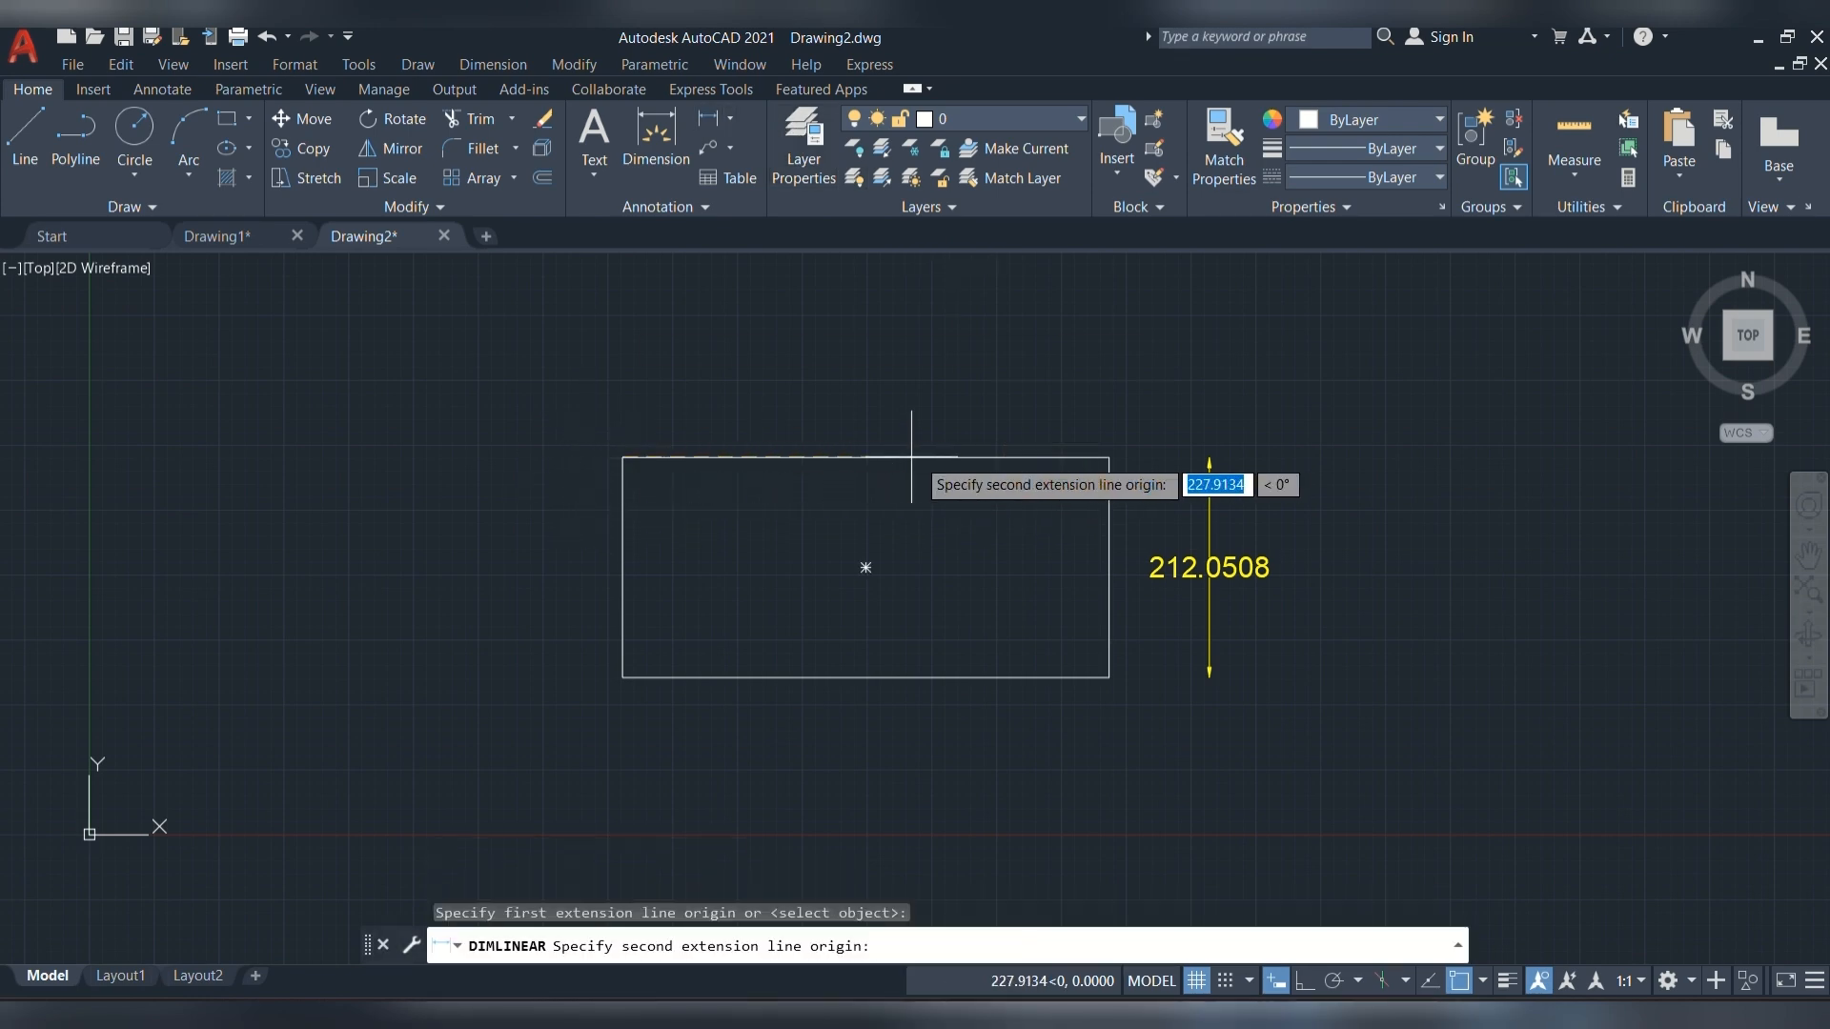
pyautogui.click(1108, 458)
pyautogui.click(1094, 384)
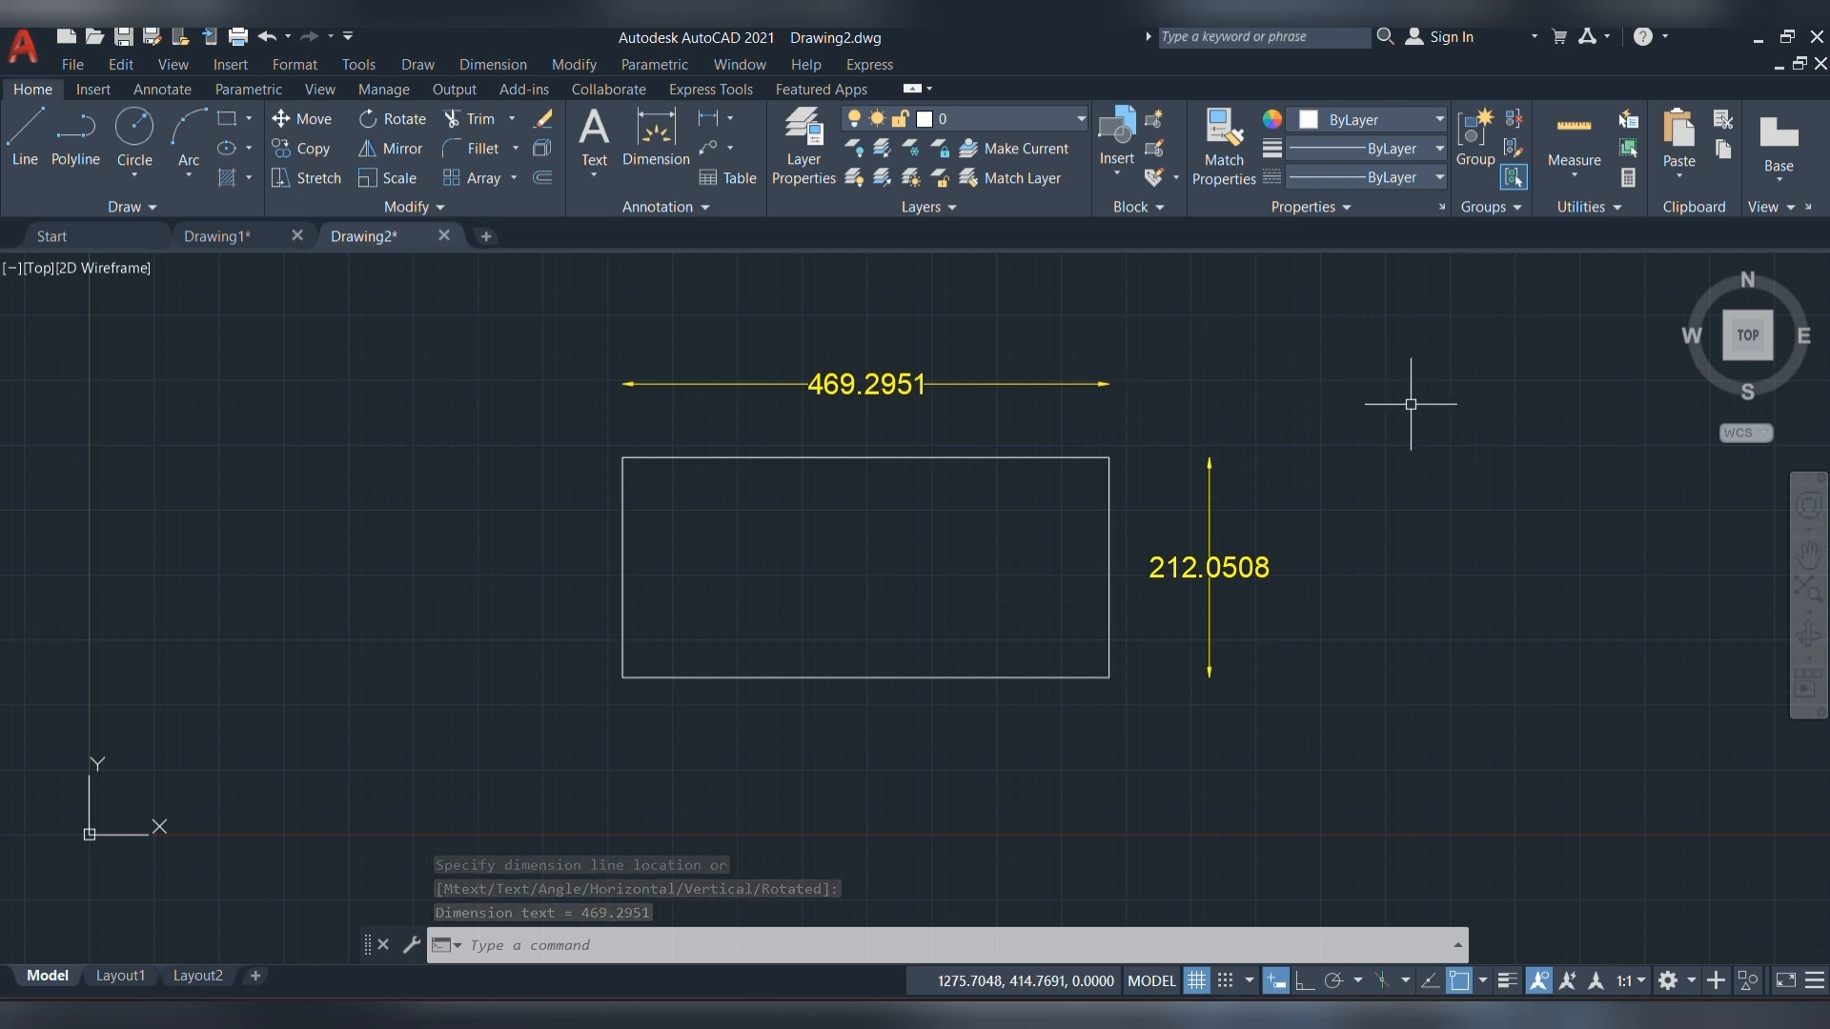
pyautogui.scroll(-4, 969, 464)
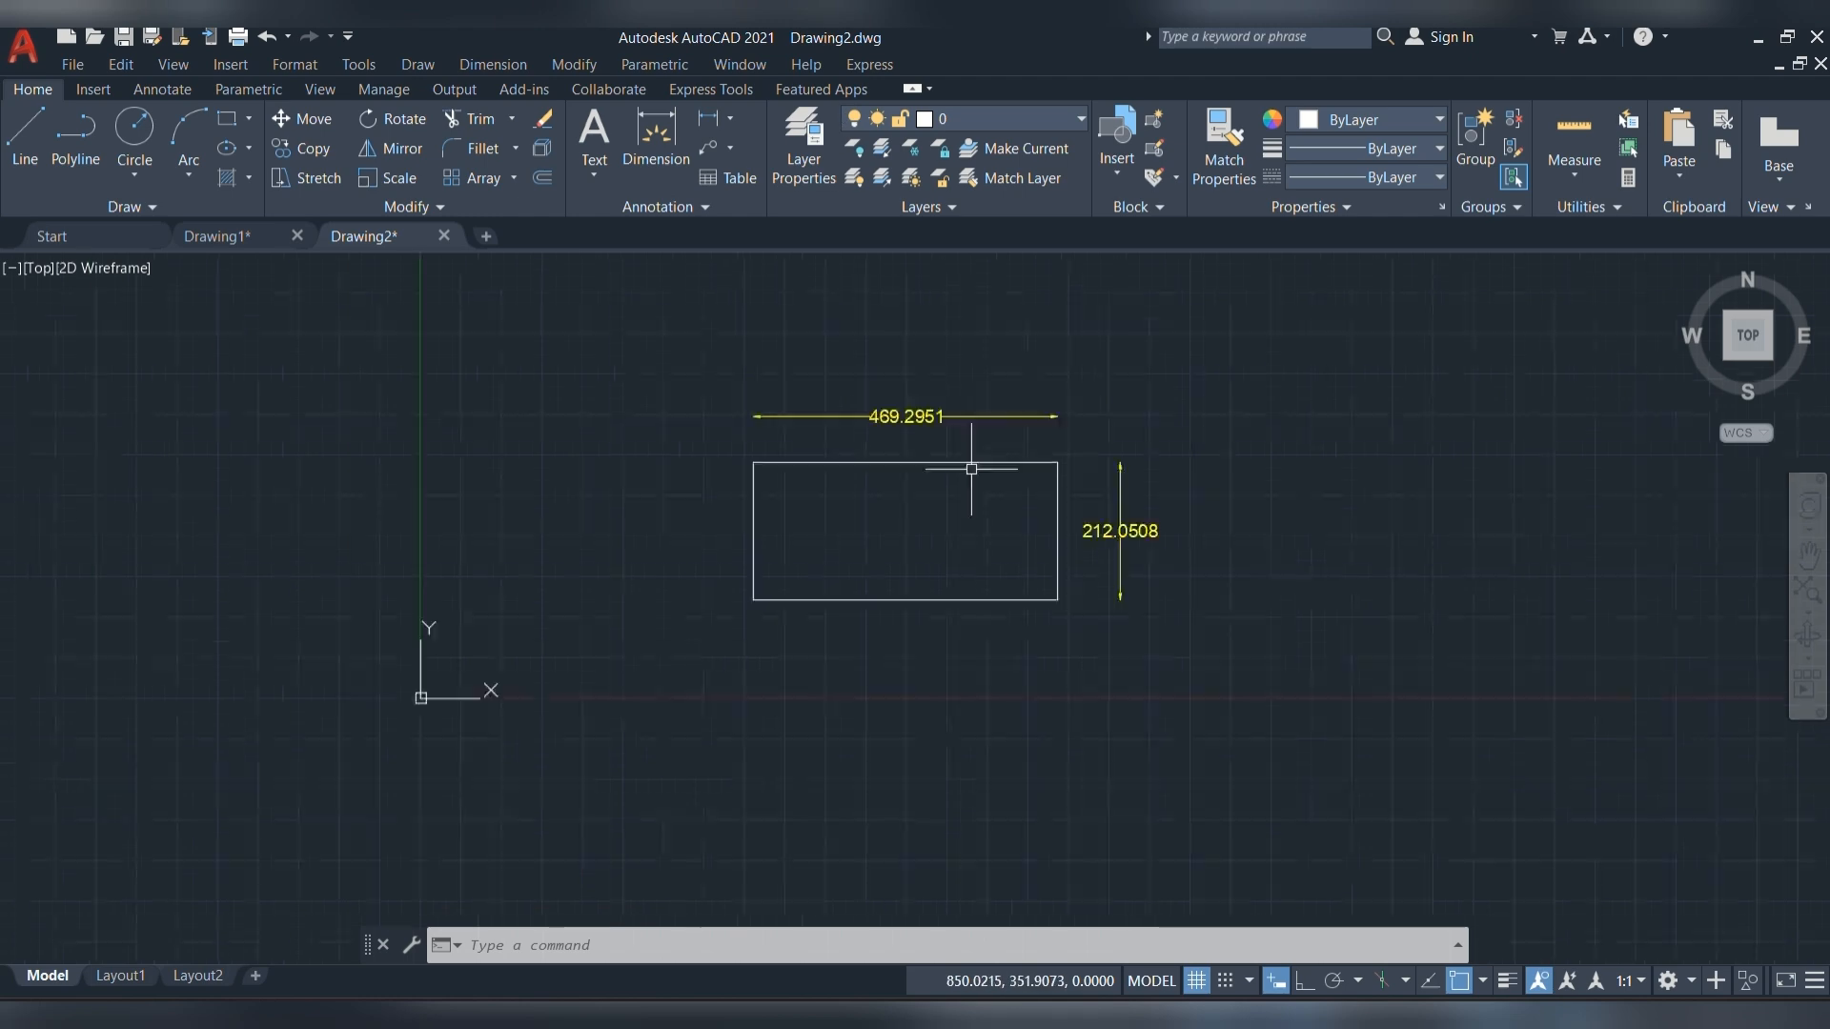
pyautogui.moveTo(965, 462)
pyautogui.mouseDown(button='middle')
pyautogui.moveTo(876, 507)
pyautogui.moveTo(968, 409)
pyautogui.mouseUp(button='middle')
pyautogui.scroll(4, 880, 473)
pyautogui.scroll(2, 943, 488)
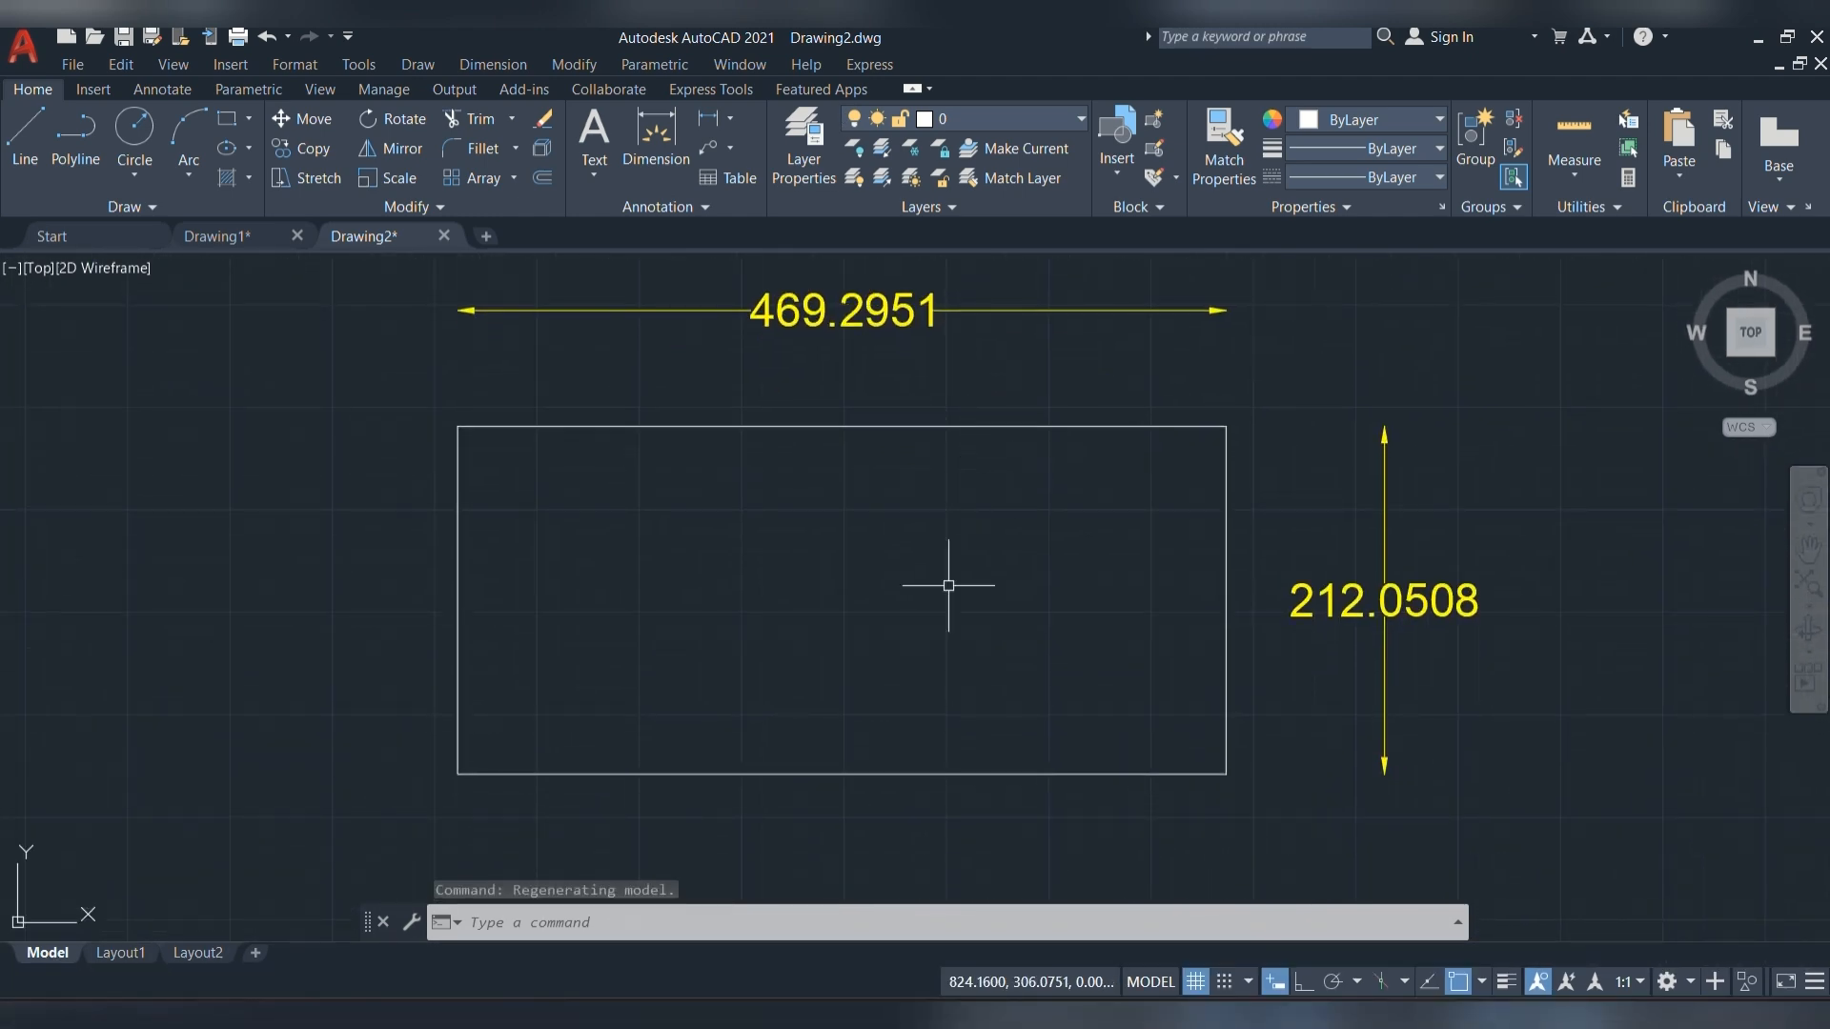
# - Set the TEXTLAYER system variable to TEXT and check the drawing's layers
pyautogui.write('TE')
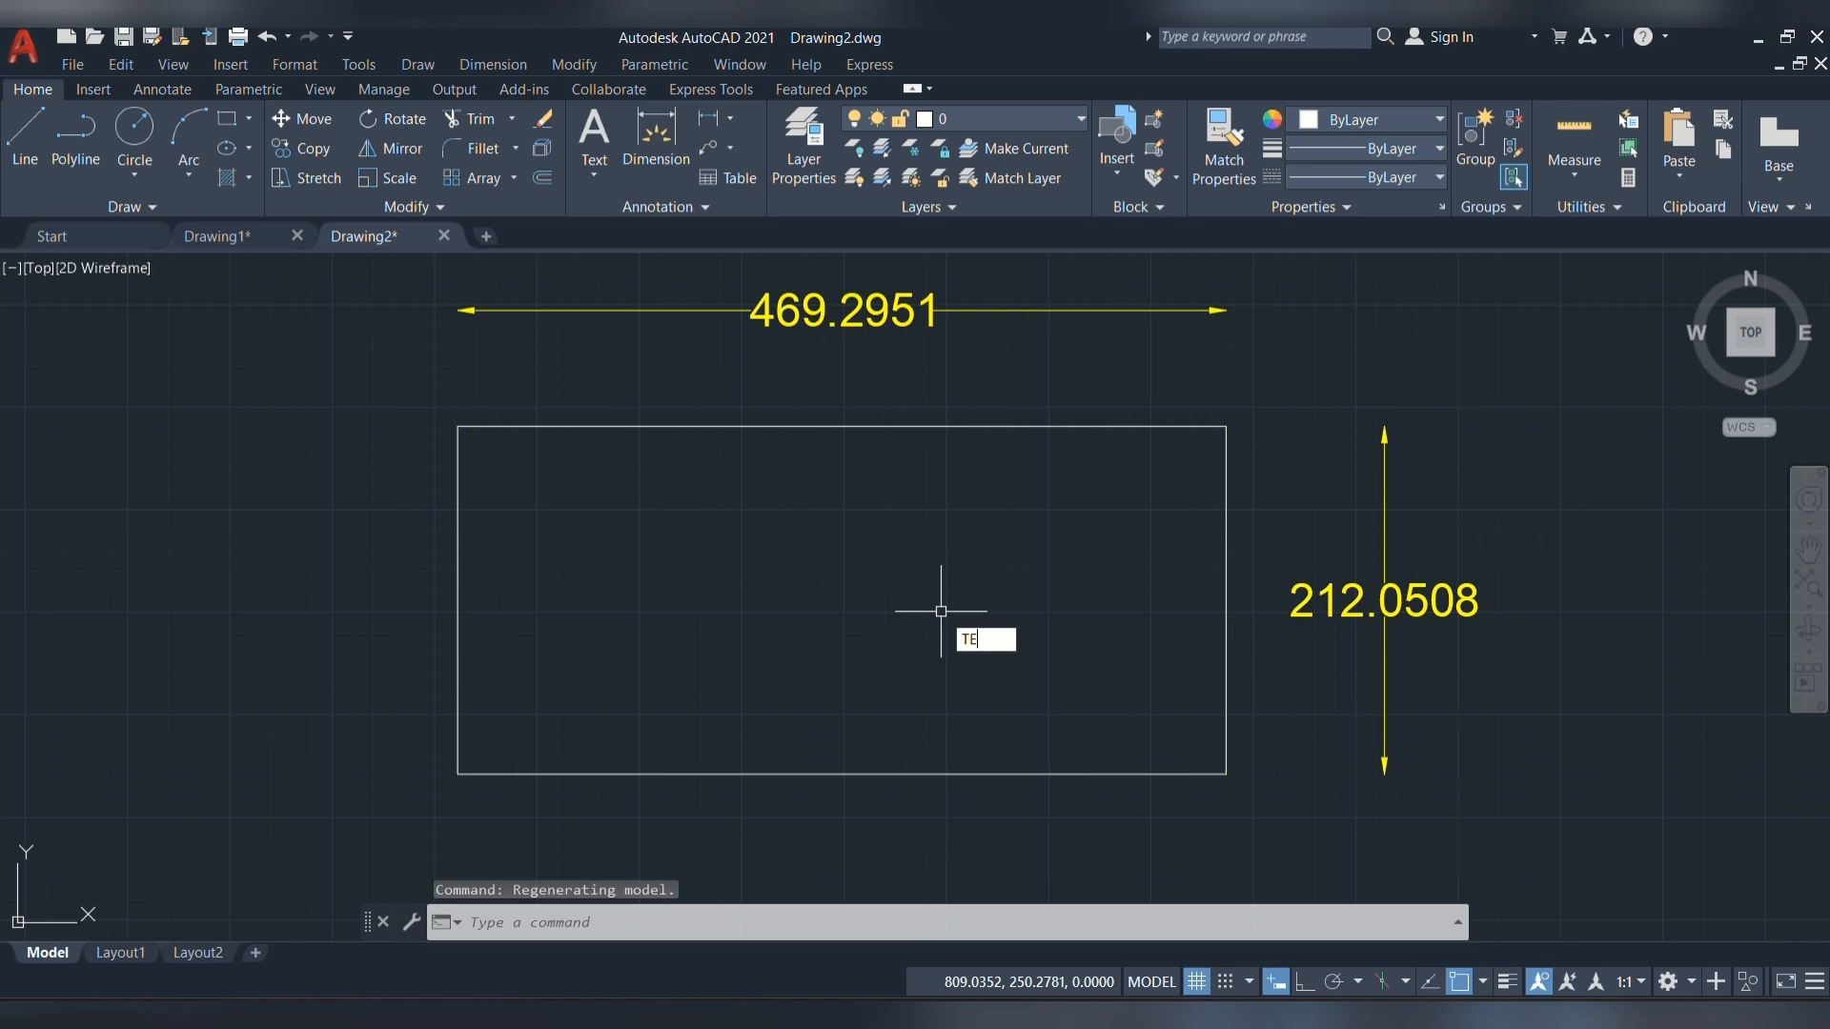
pyautogui.write('XTLAYER')
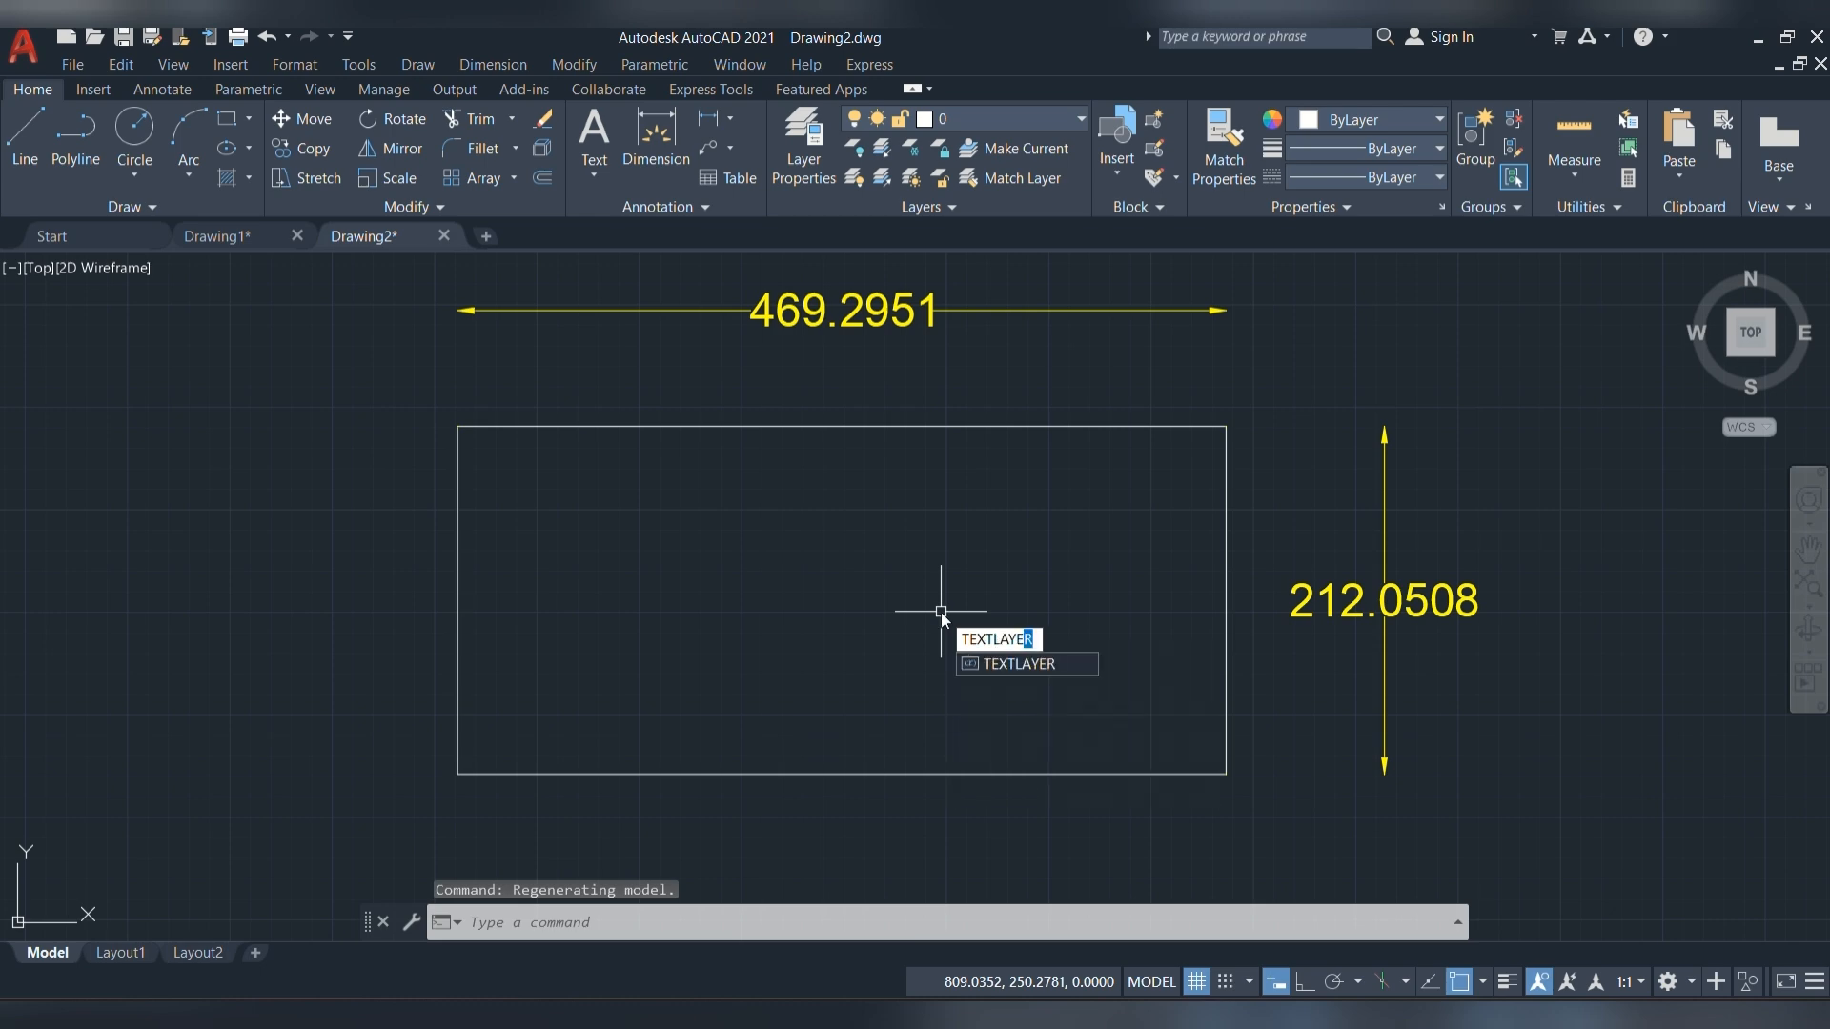
pyautogui.press('Return')
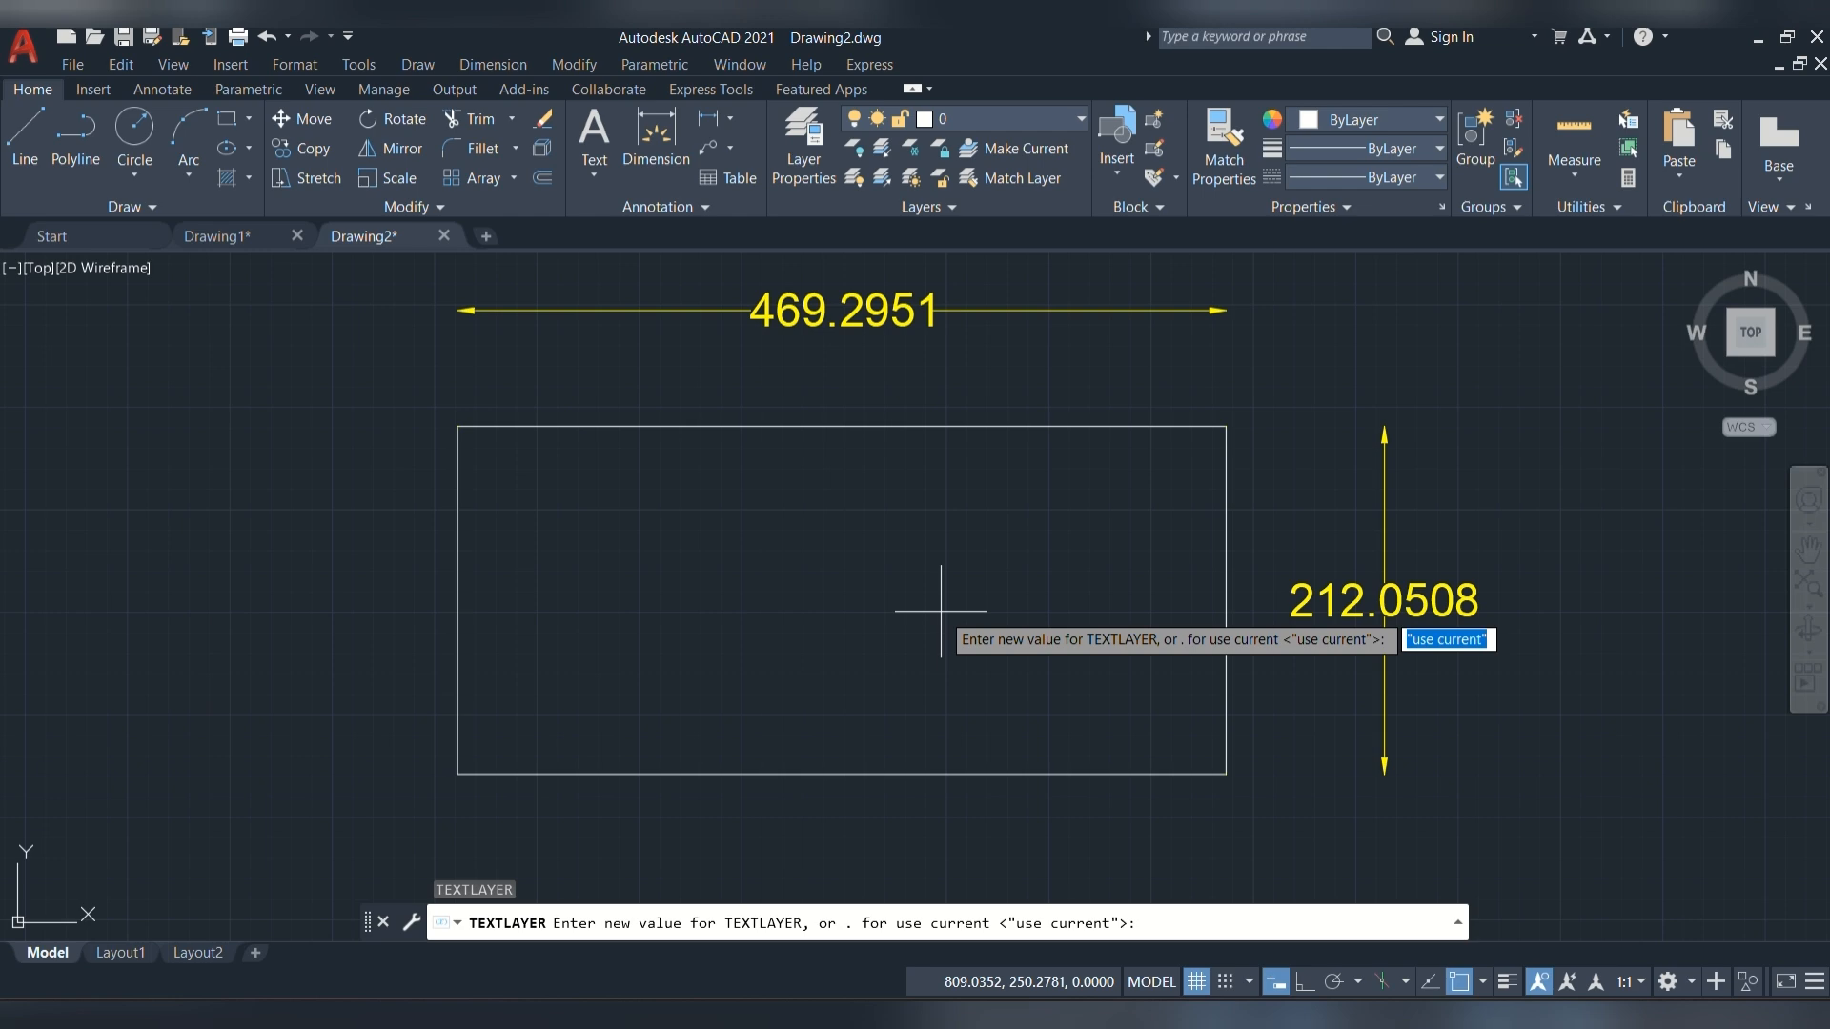
pyautogui.write('TEXT')
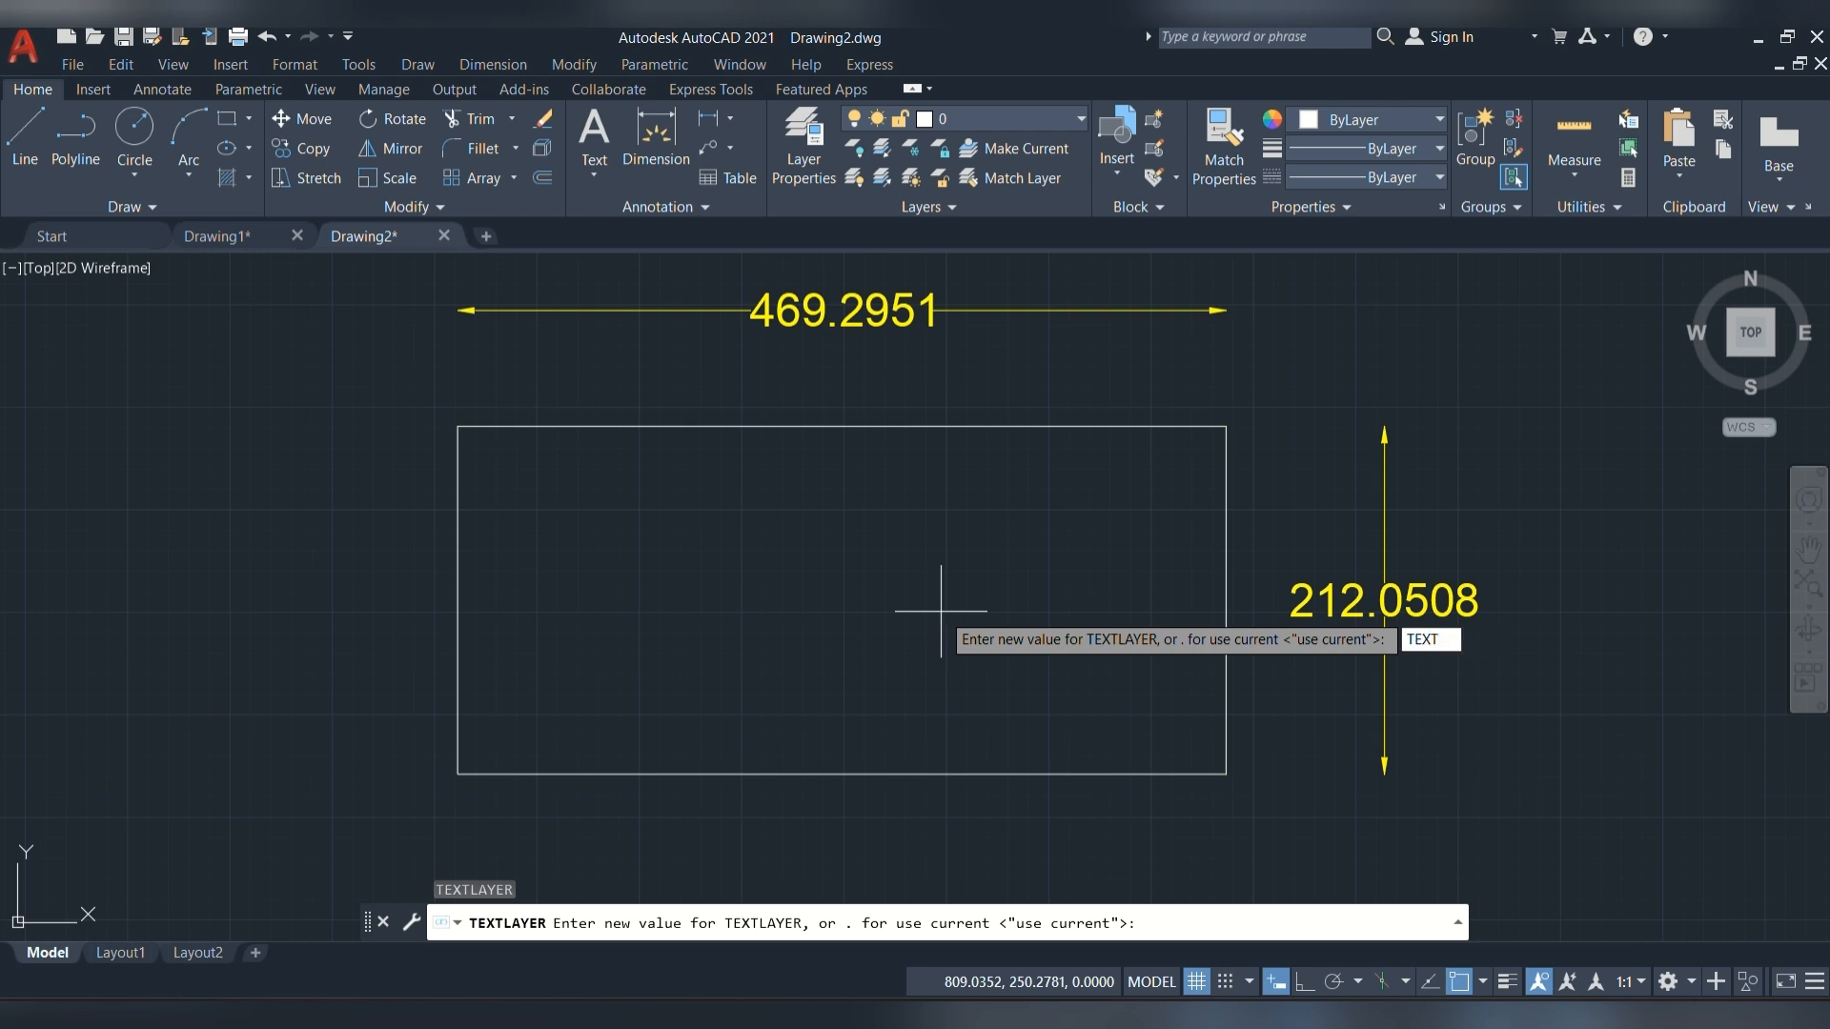
pyautogui.press('Return')
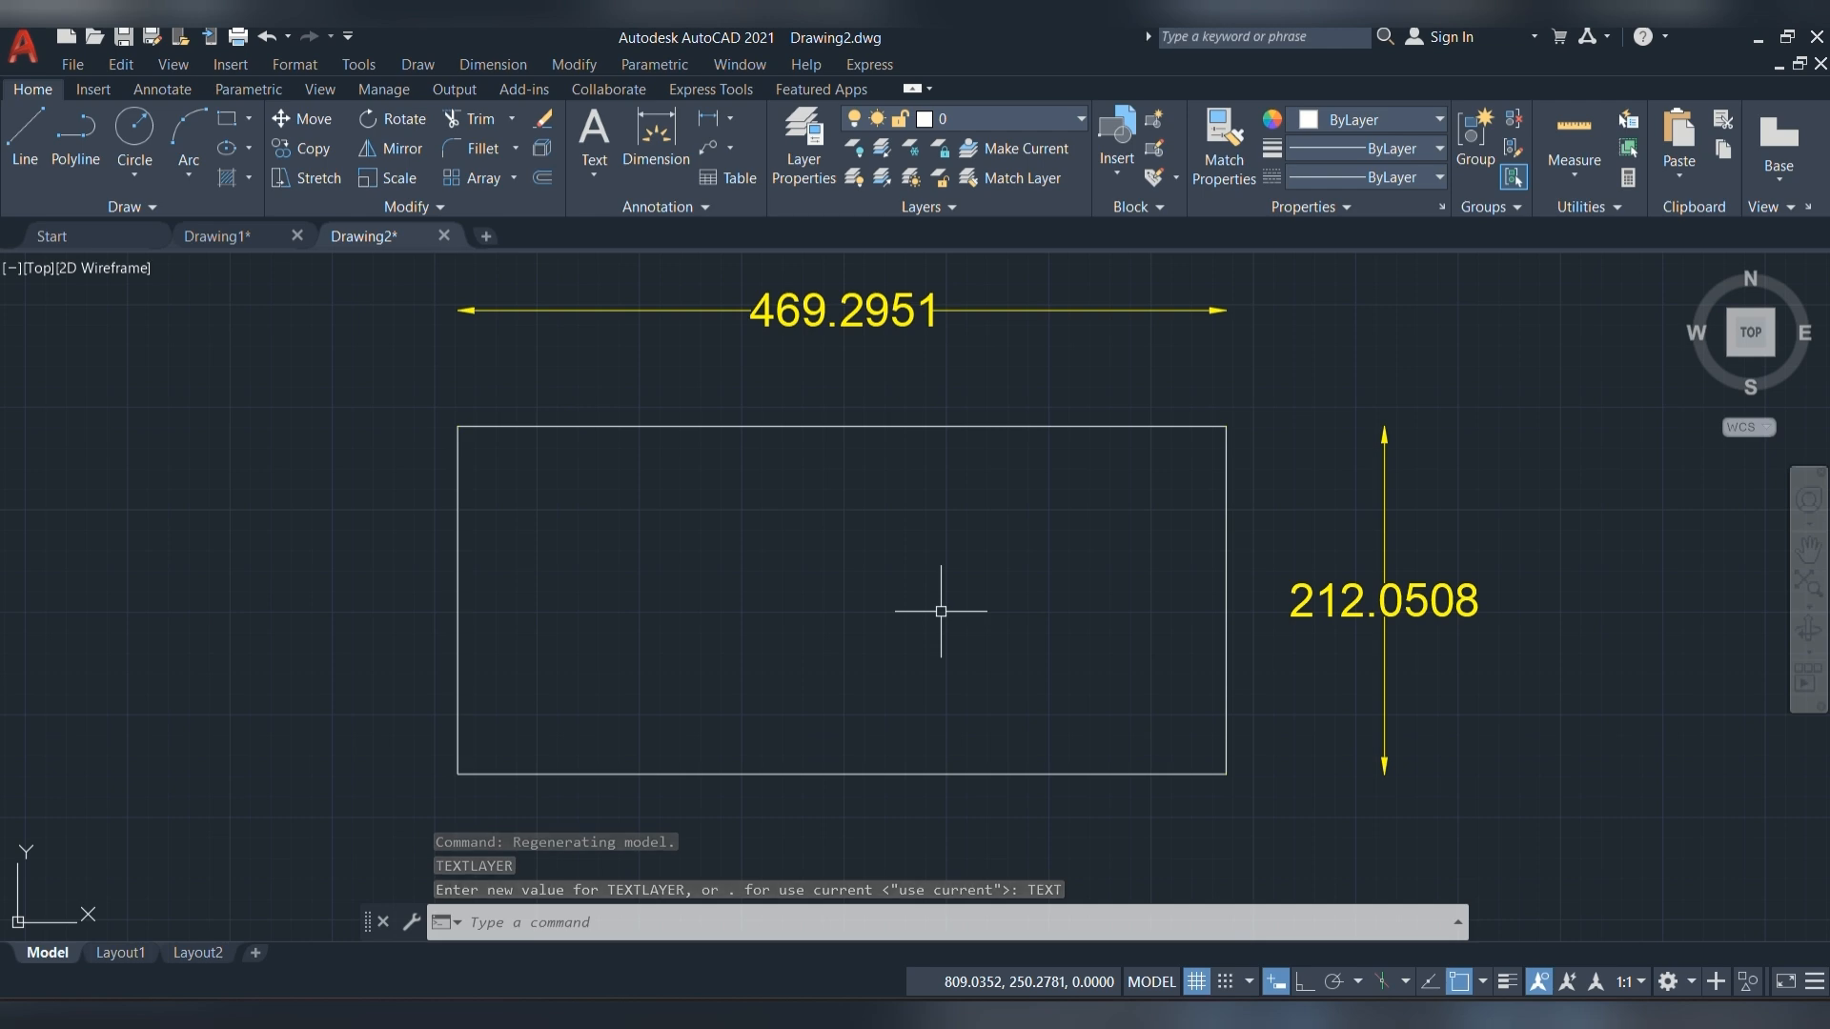
pyautogui.click(1027, 114)
pyautogui.click(1010, 109)
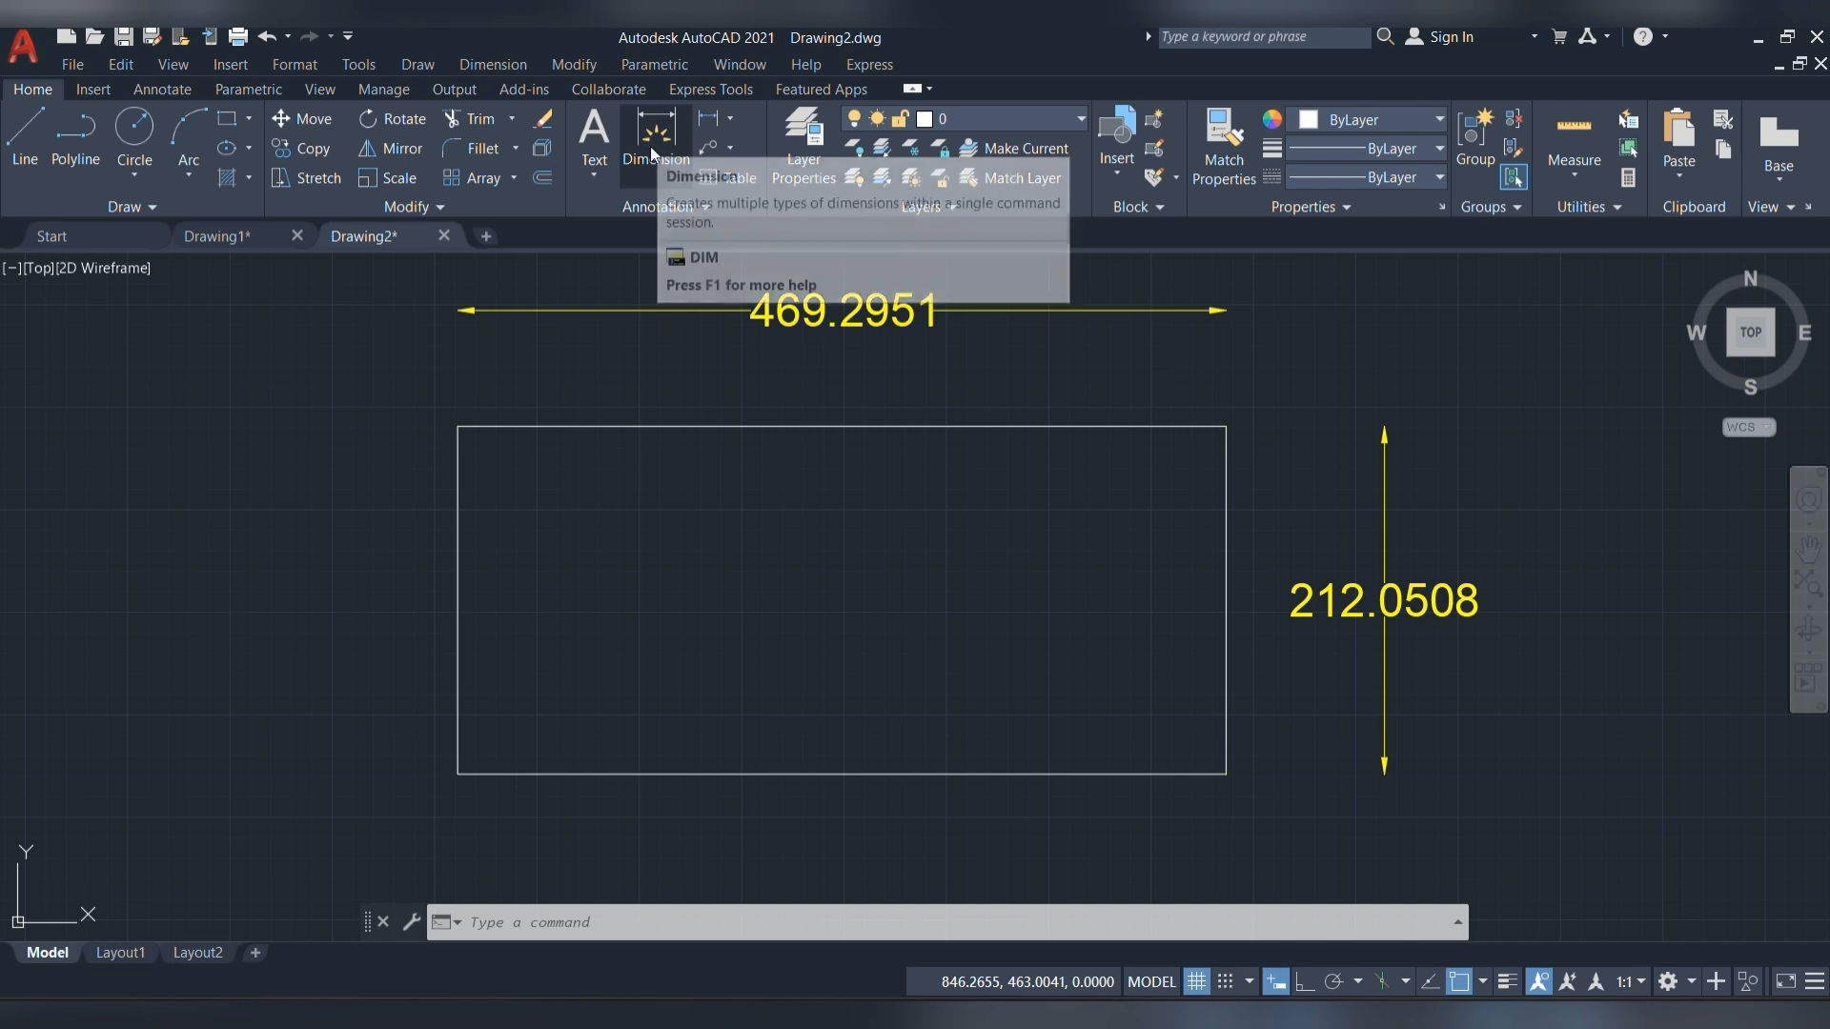
# - Add the multiline text "ARCITE" inside the rectangle, near its upper-left corner
pyautogui.click(603, 162)
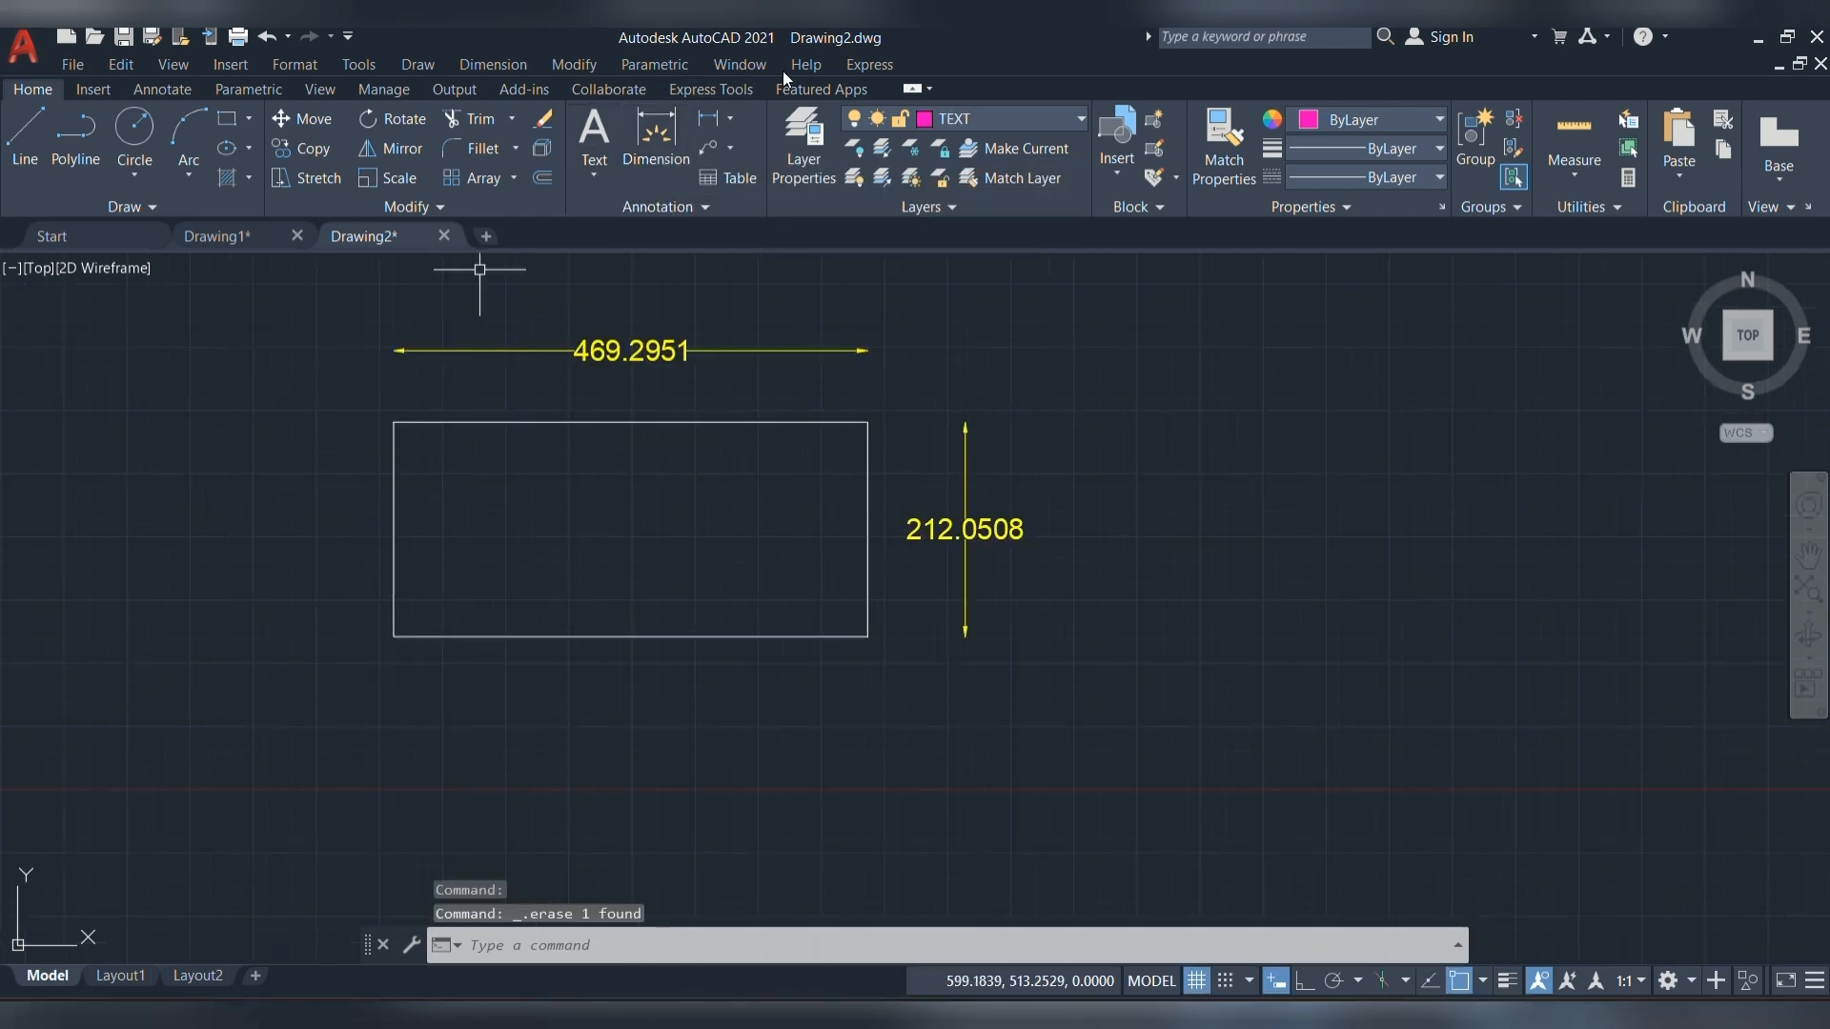
pyautogui.click(600, 176)
pyautogui.click(629, 215)
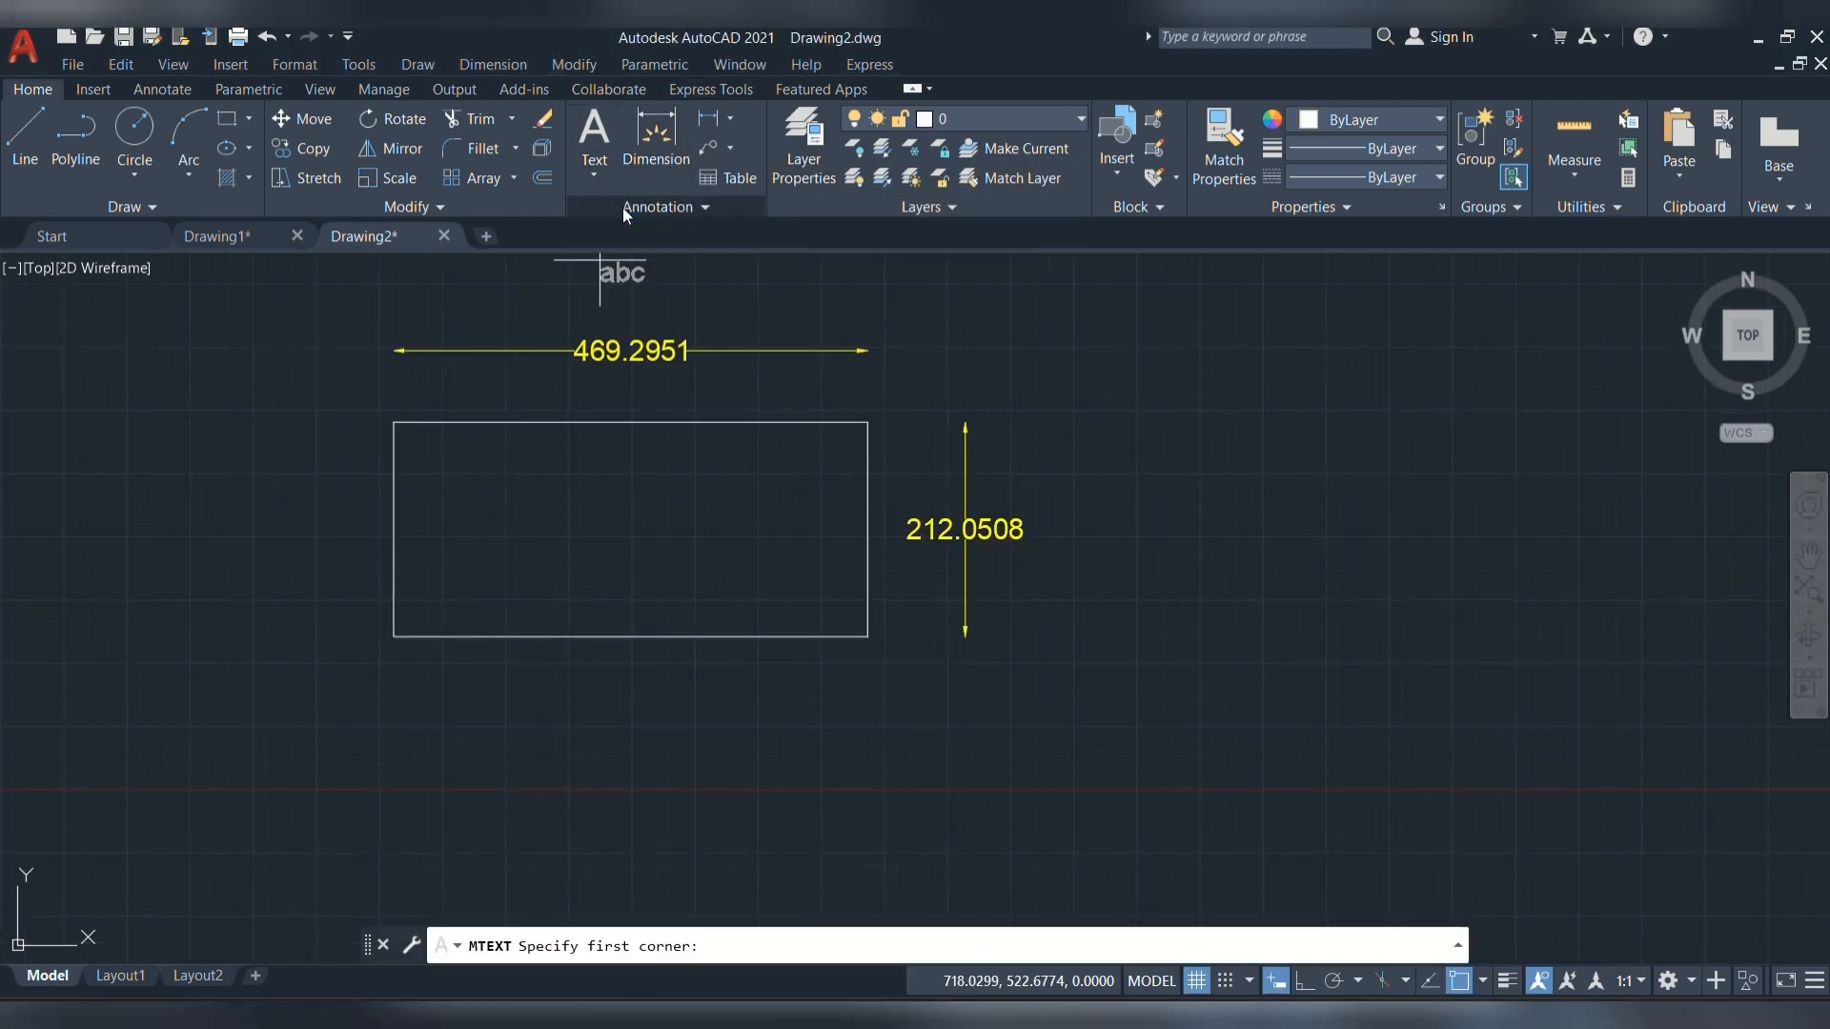
pyautogui.click(424, 453)
pyautogui.click(824, 602)
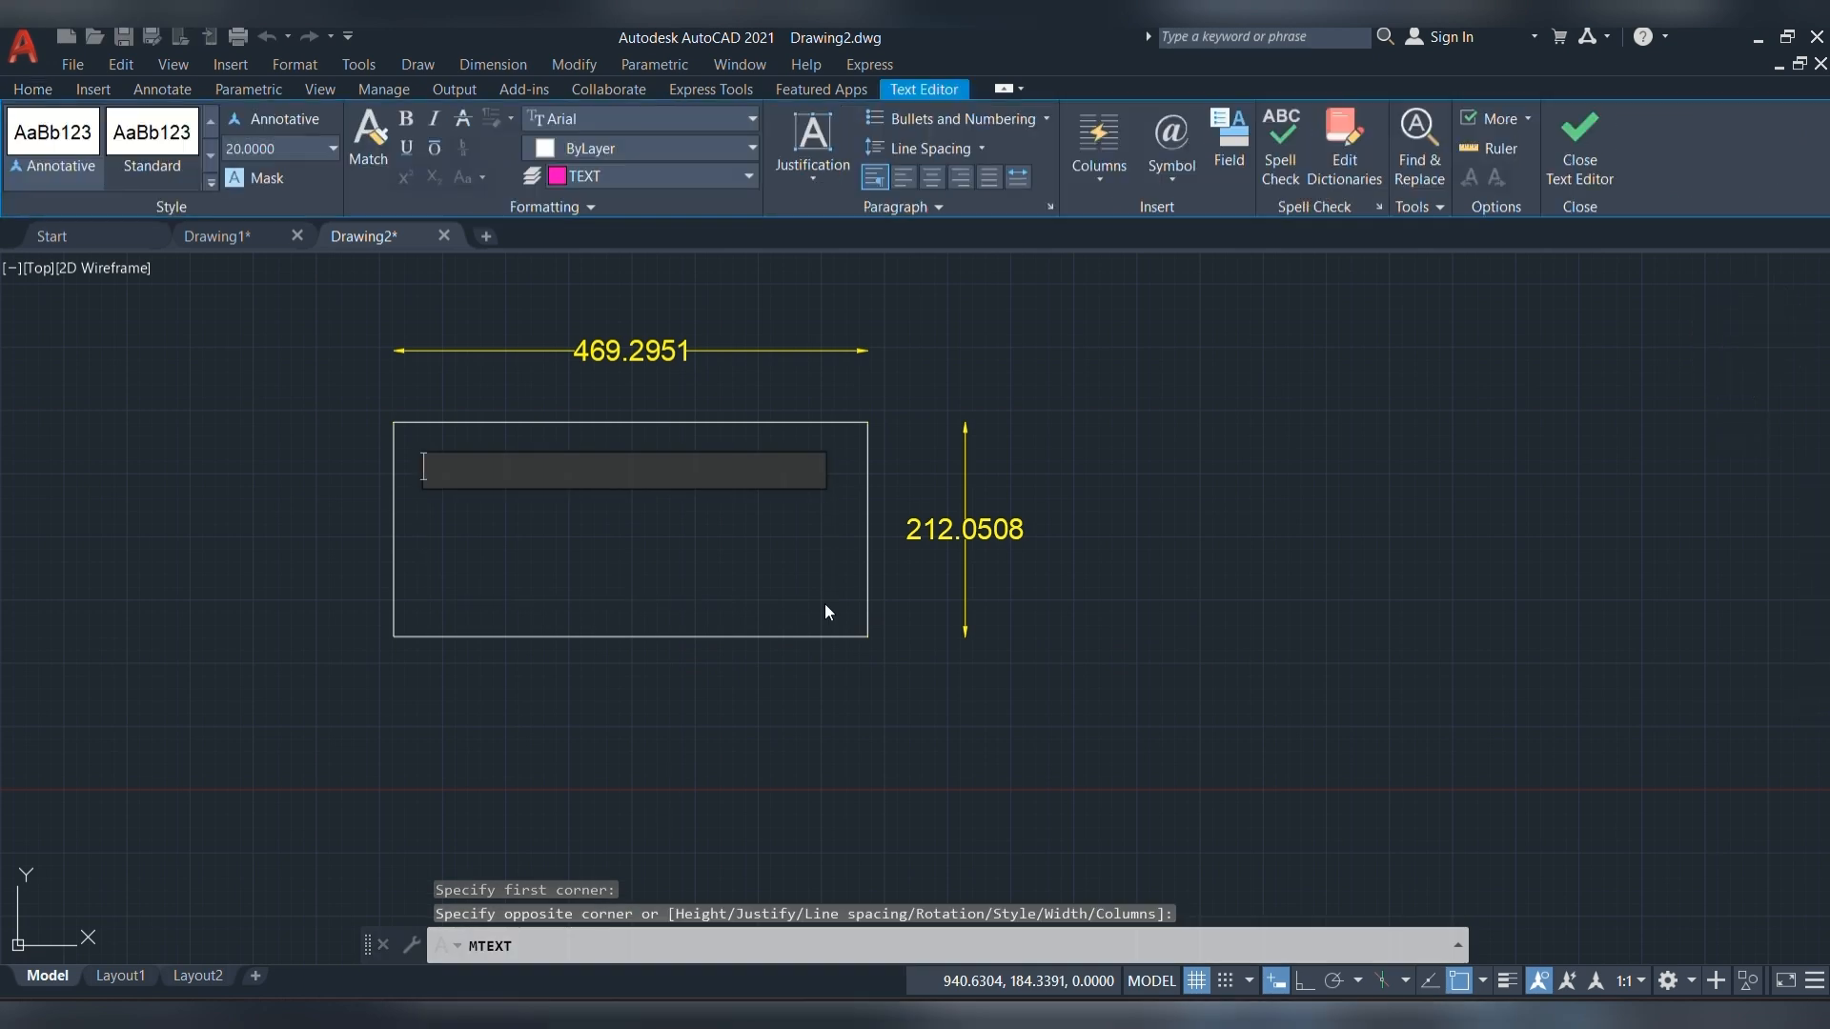
pyautogui.write('ARCITE')
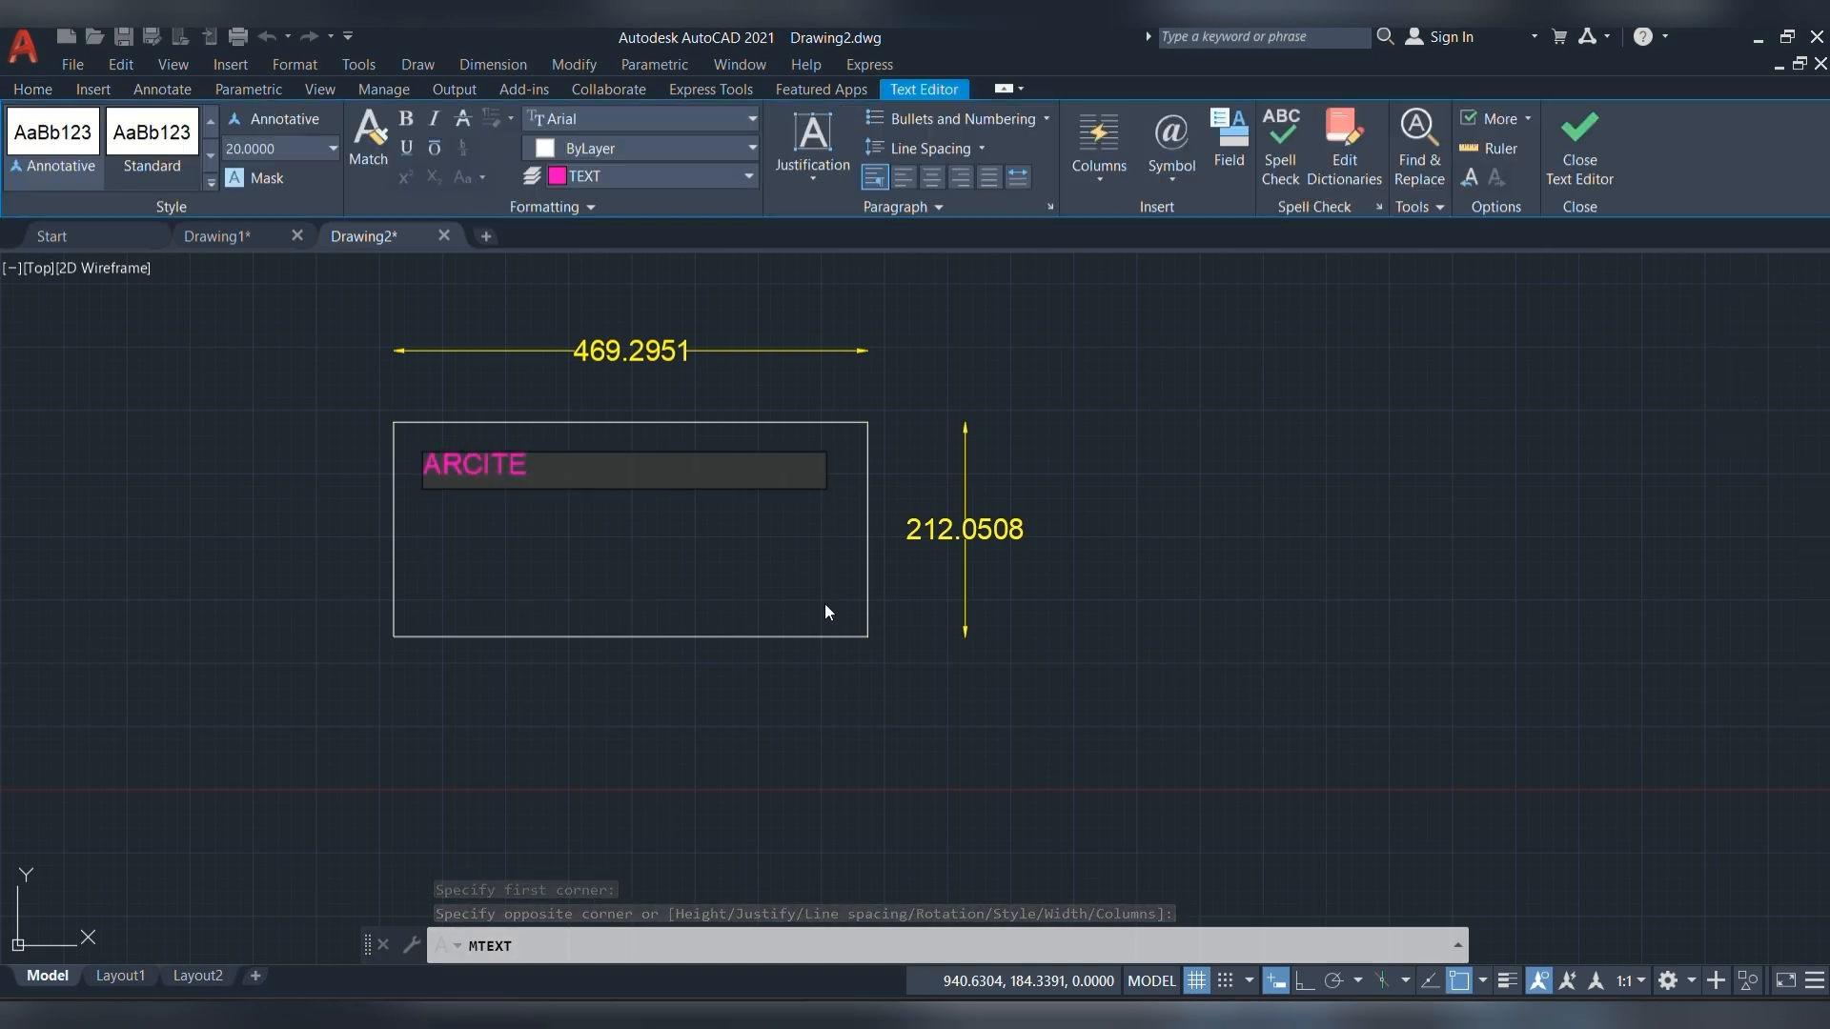
pyautogui.press('Return')
pyautogui.click(825, 603)
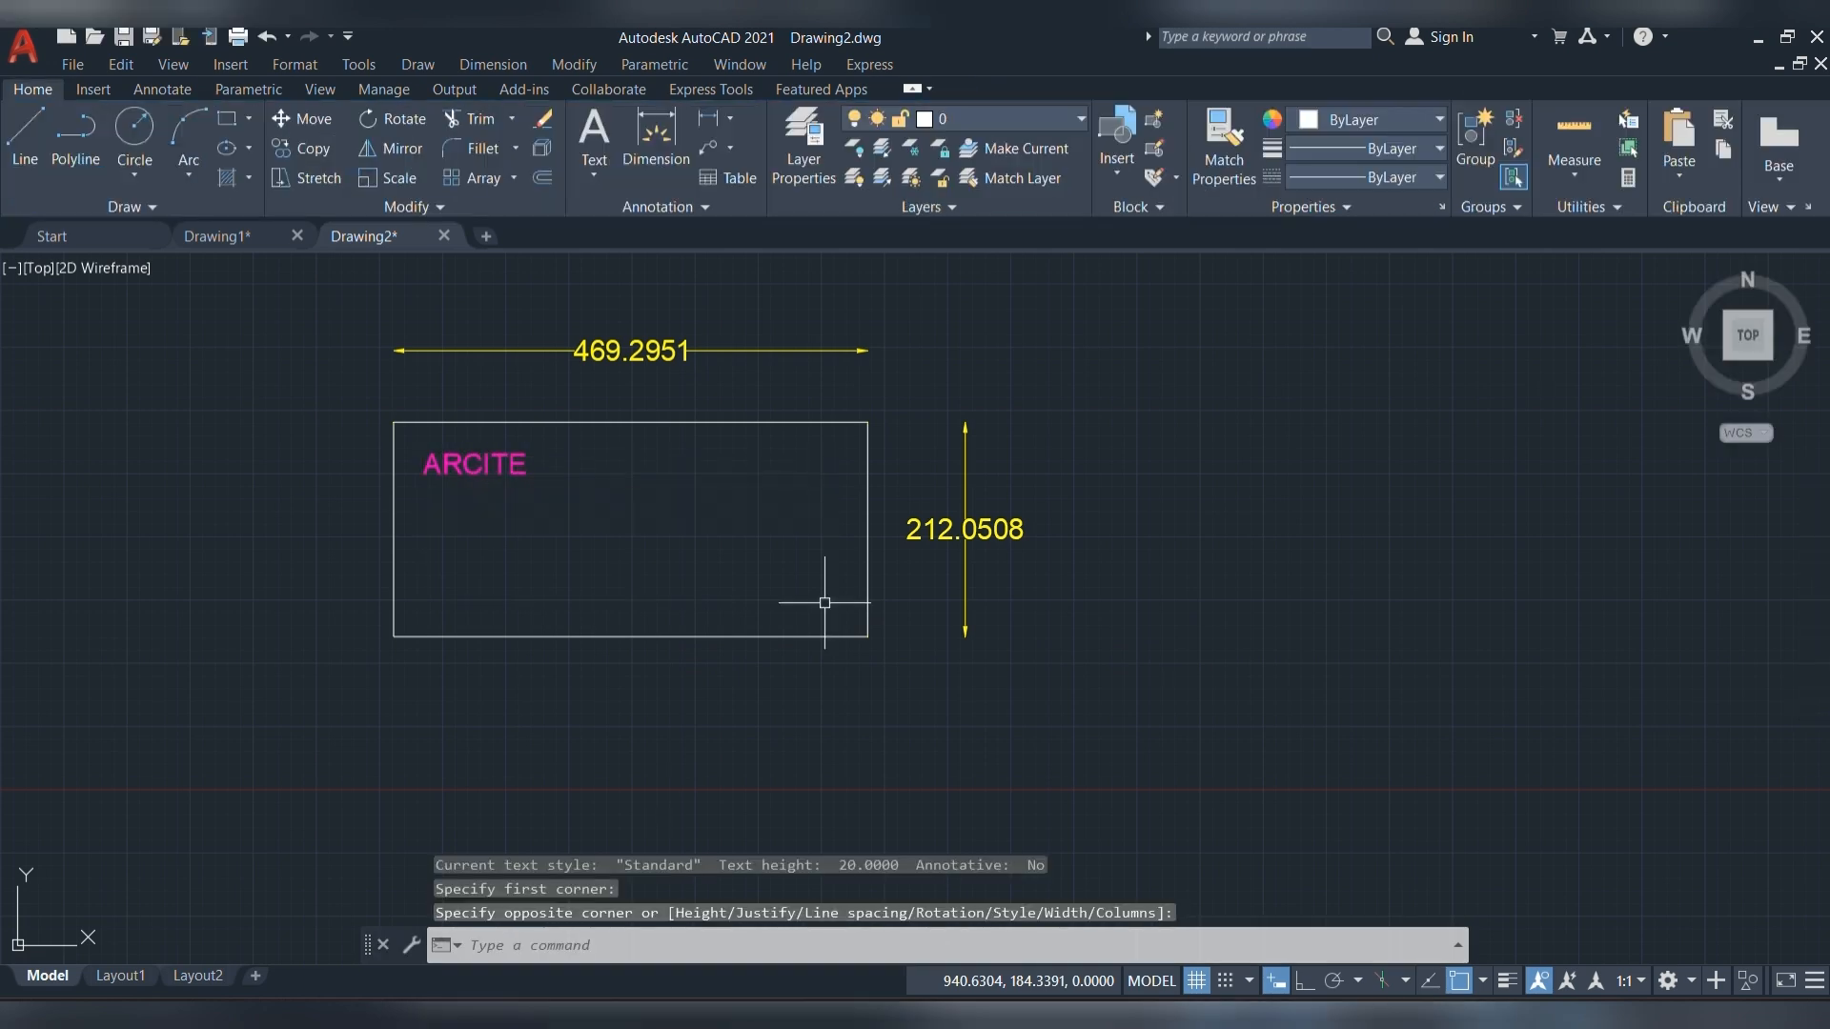
# - Add the multiline text "123" outside the rectangle, beyond the vertical dimension, and display the drawing's layers
pyautogui.click(594, 133)
pyautogui.click(1127, 451)
pyautogui.click(1350, 535)
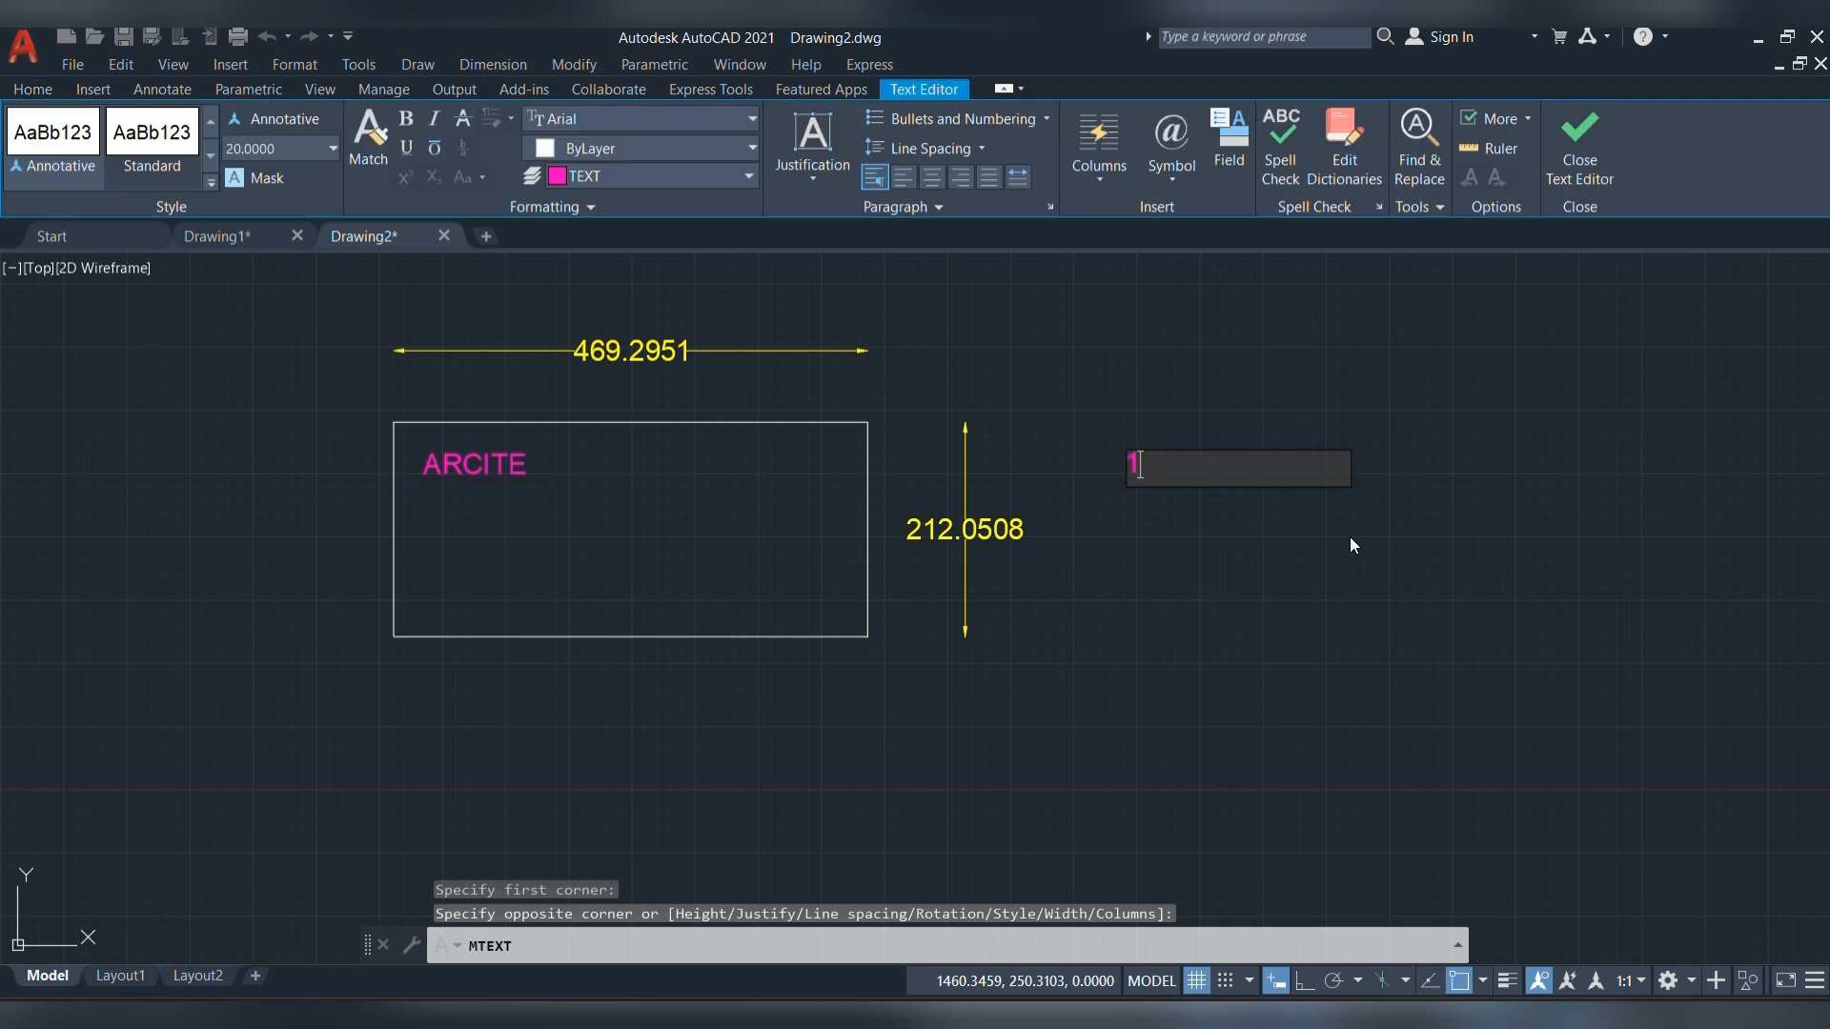
pyautogui.write('123')
pyautogui.click(1378, 602)
pyautogui.click(991, 130)
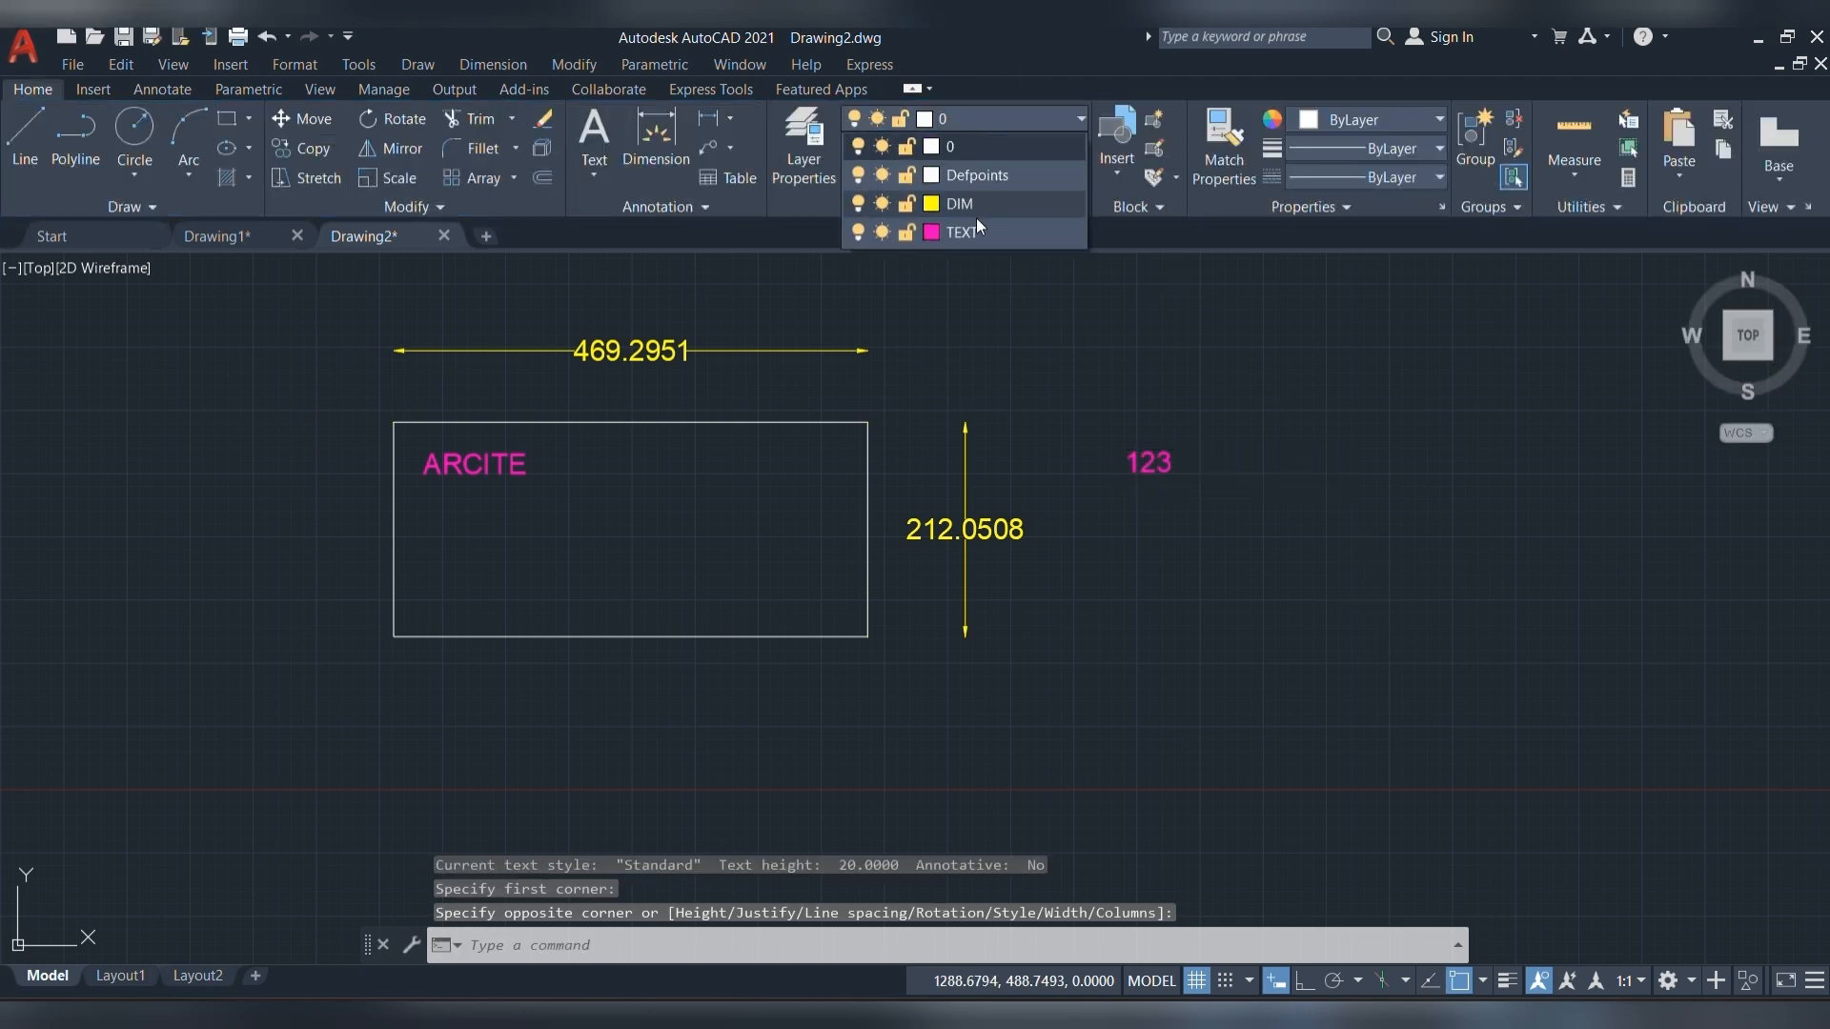